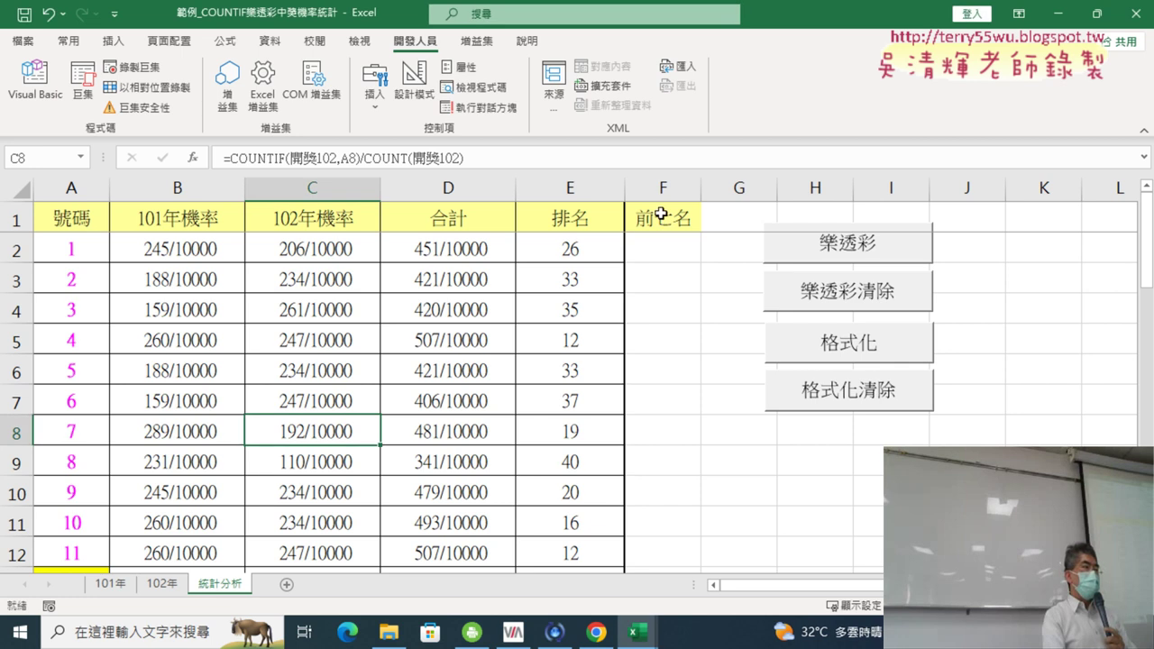
Step: Look over the data, selecting the 前七名 header and number 12 in A13
left_click(668, 219)
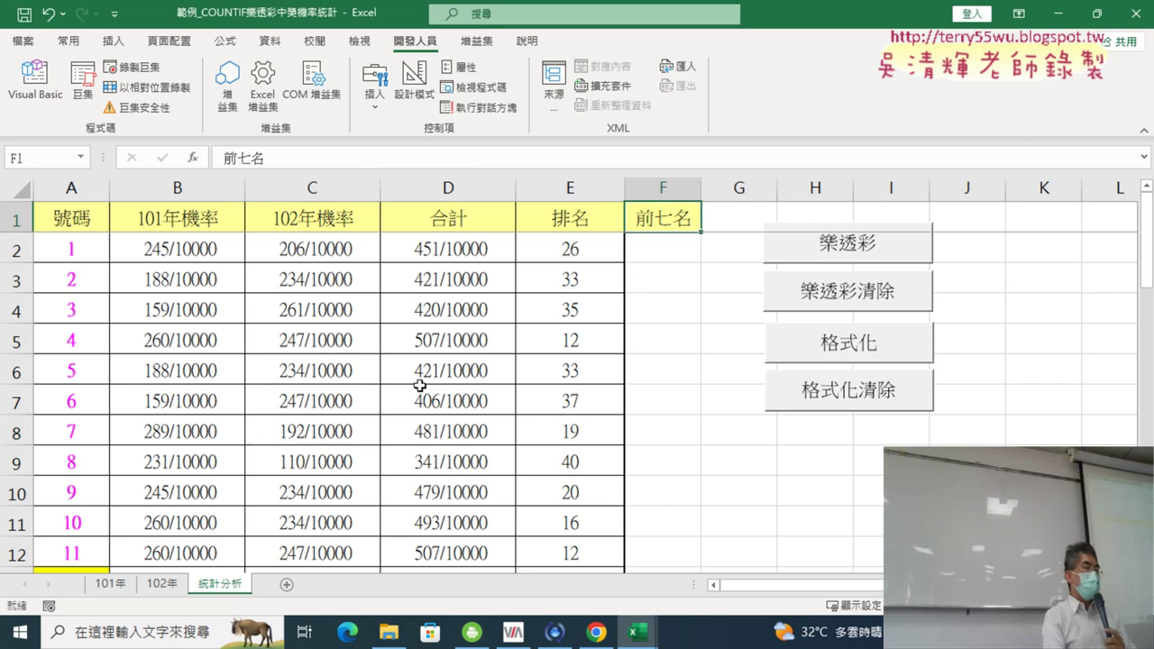
scroll(300, 370, "down", 2)
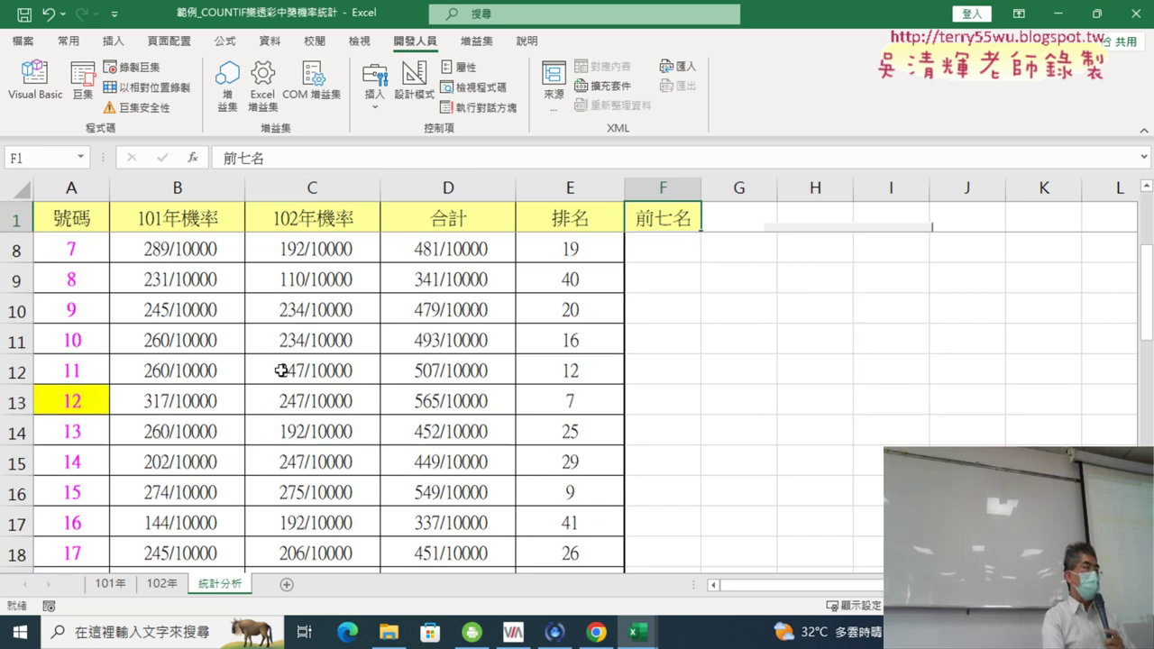
left_click(73, 399)
scroll(79, 403, "down", 3)
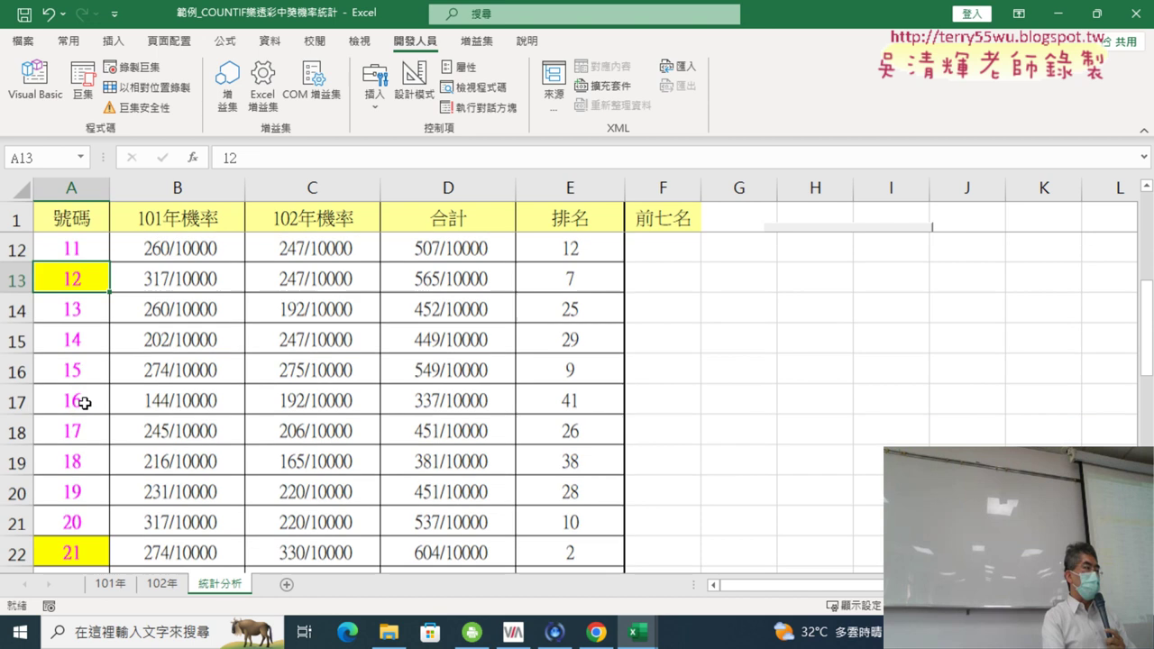
scroll(84, 403, "down", 2)
left_click_drag(82, 402, 81, 431)
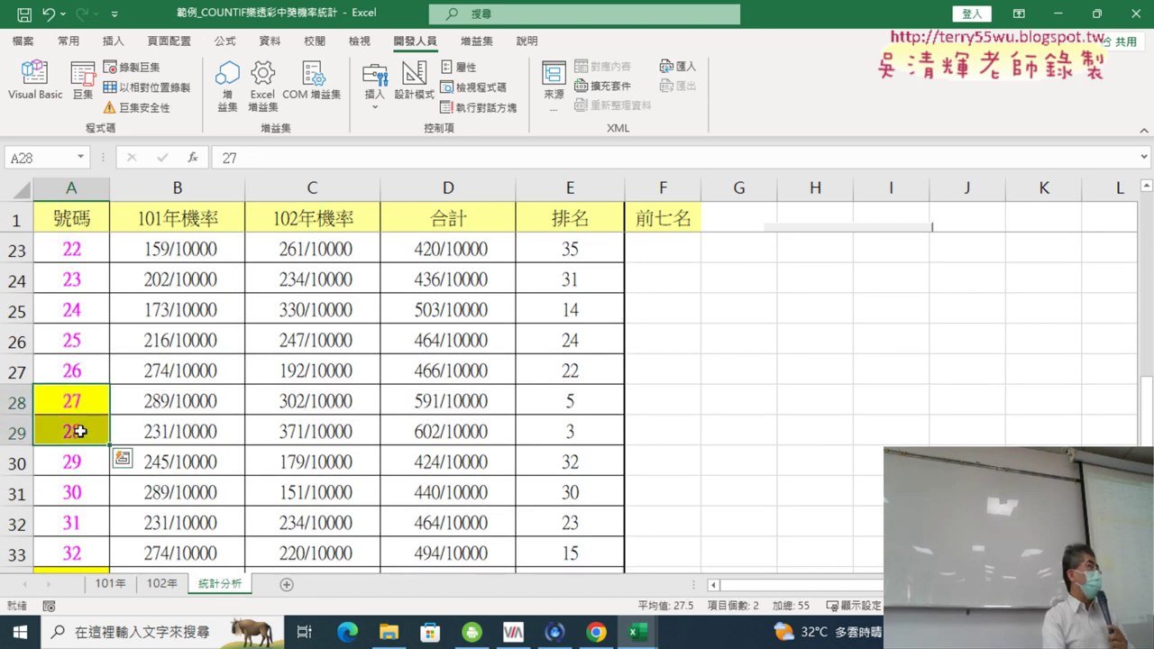
scroll(81, 431, "up", 6)
scroll(86, 430, "up", 1)
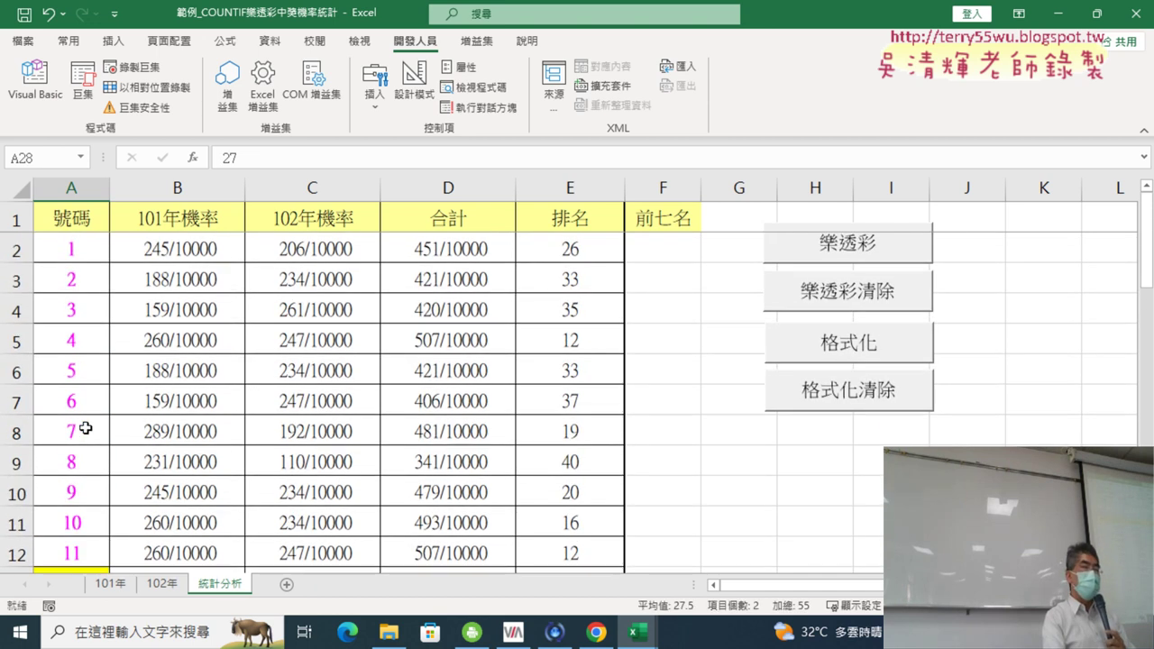
Step: Select F2:F8 and apply All Borders
left_click(663, 188)
mouse_move(663, 251)
left_mouse_down()
mouse_move(667, 445)
mouse_move(670, 258)
mouse_move(663, 430)
left_mouse_up()
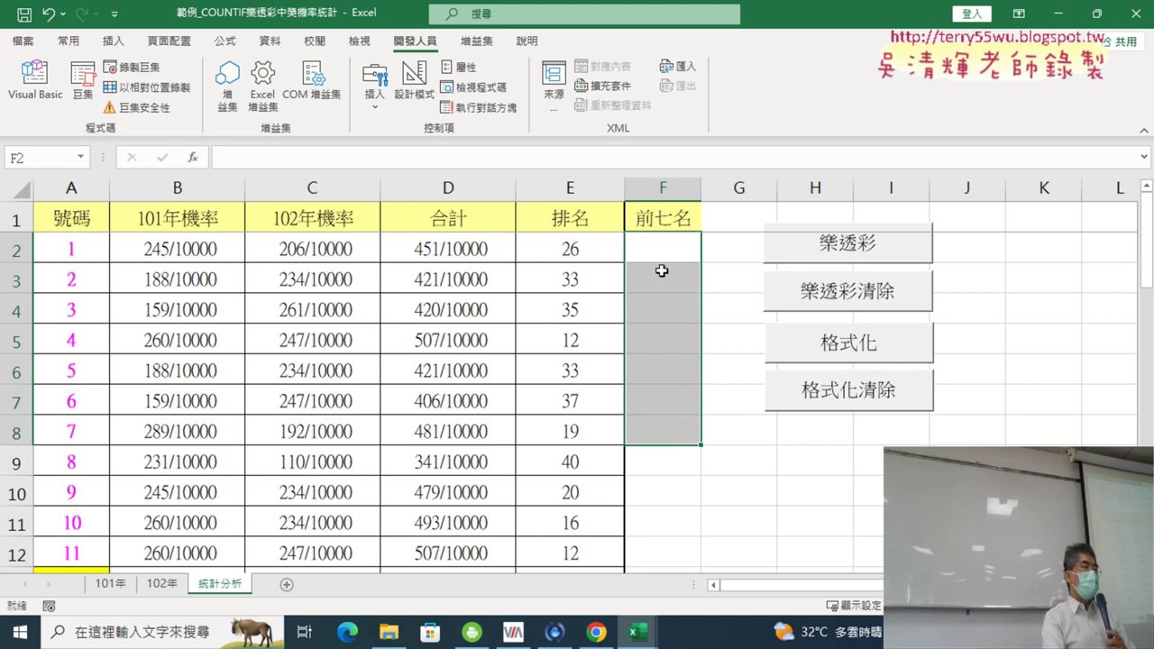
left_click(68, 40)
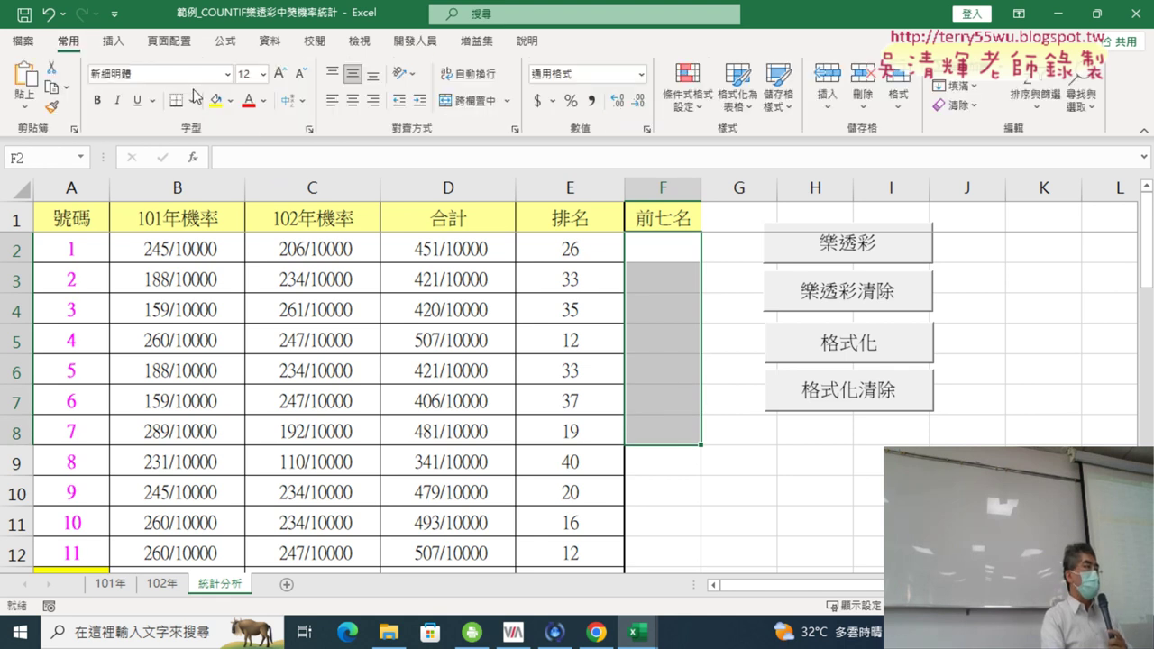
left_click(191, 100)
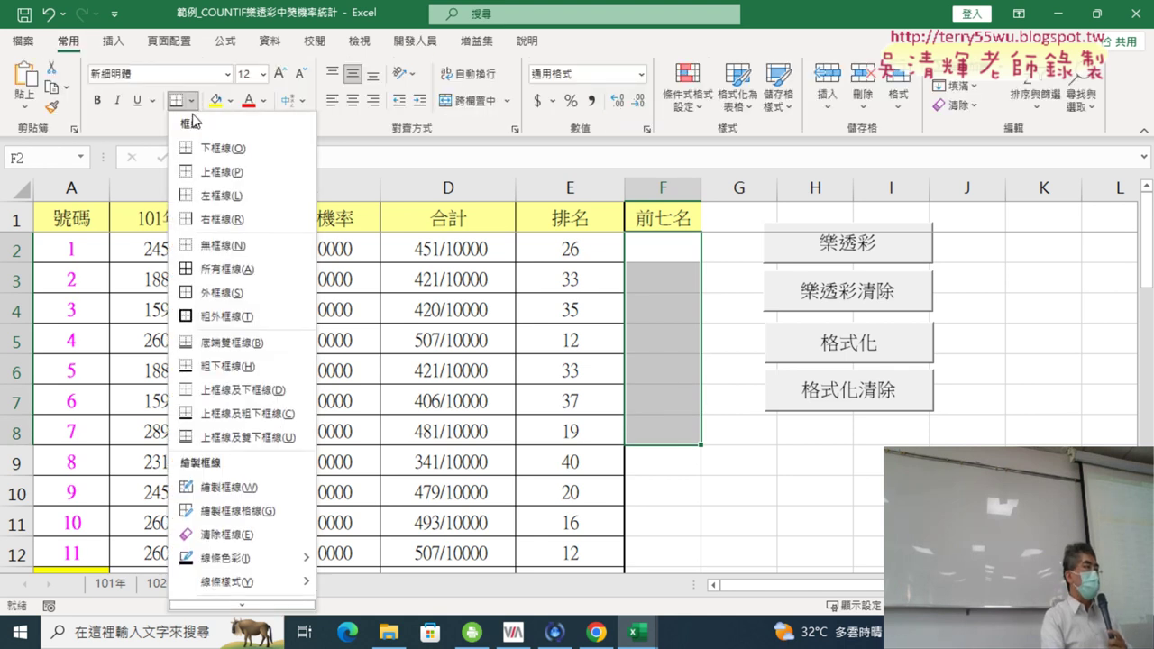
left_click(225, 269)
Step: Fill cells F2:F8 with yellow
left_click_drag(674, 261, 667, 434)
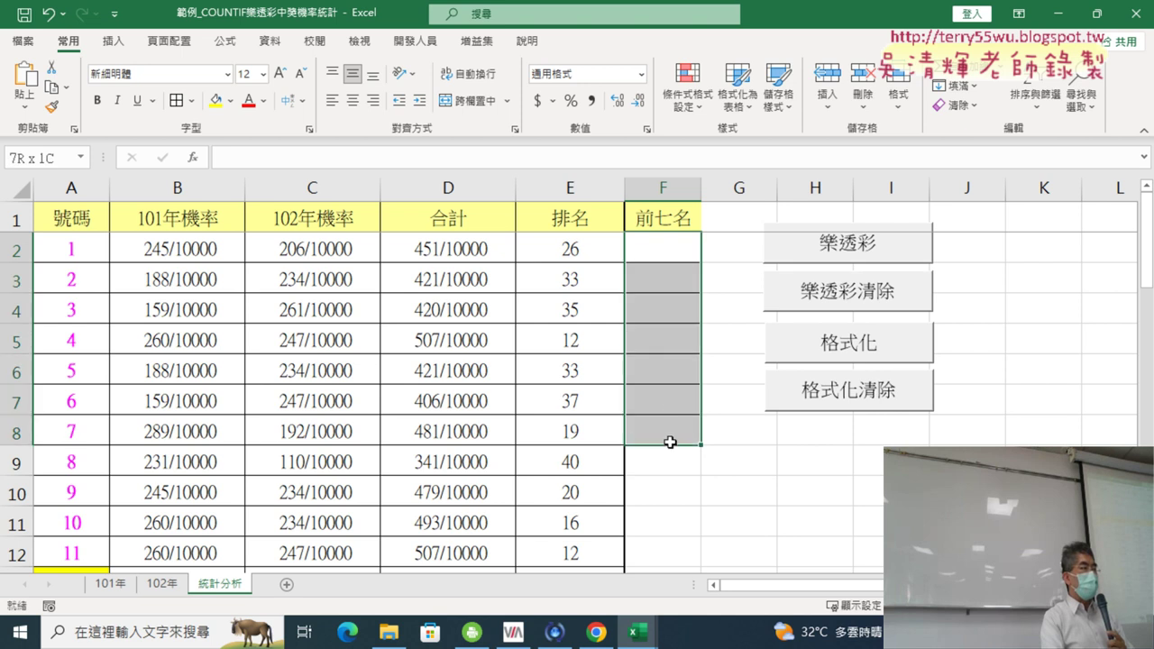
left_click(217, 104)
left_click_drag(676, 257, 667, 433)
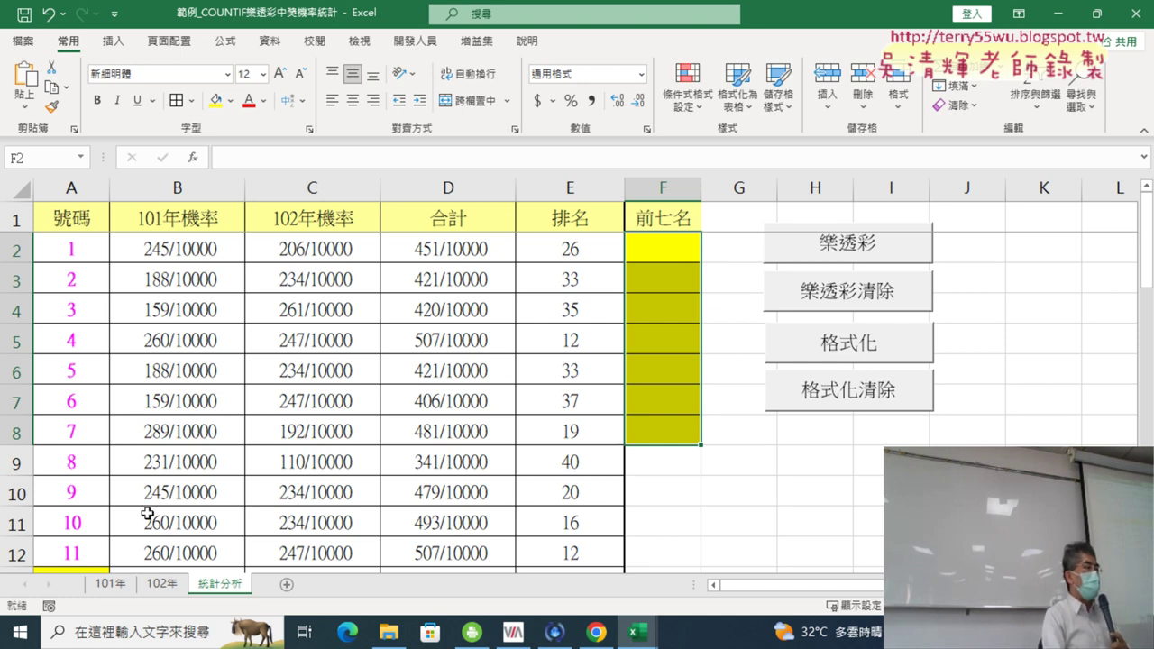
scroll(147, 513, "down", 1)
left_click(77, 492)
scroll(147, 480, "up", 1)
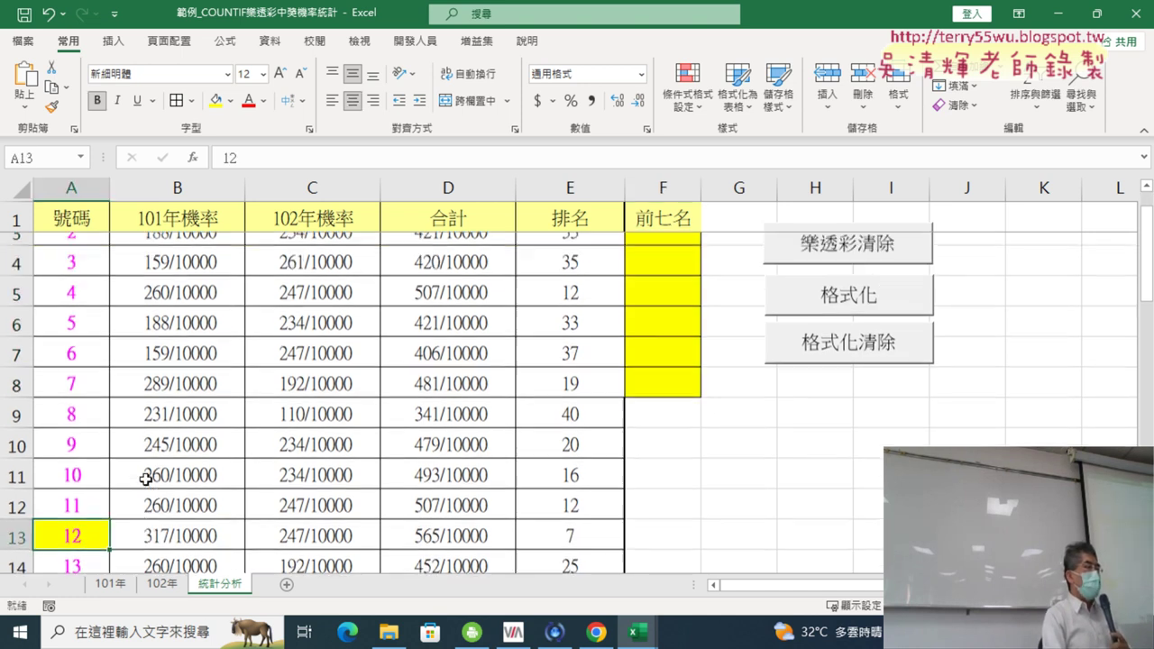
scroll(145, 479, "up", 1)
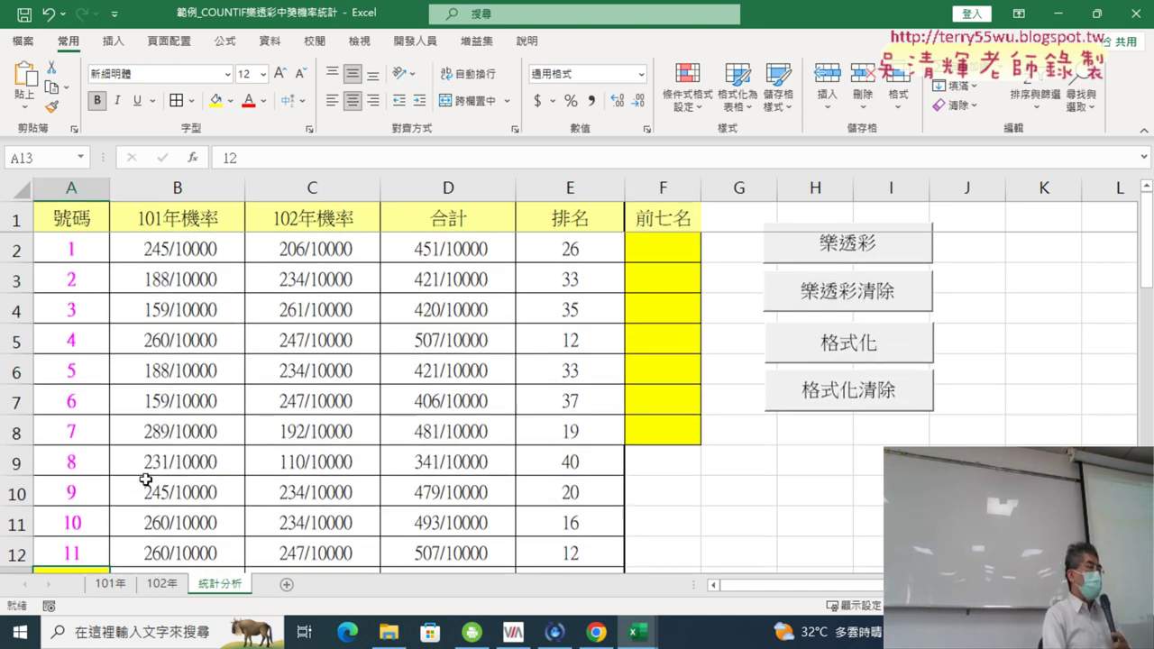
left_click(578, 193)
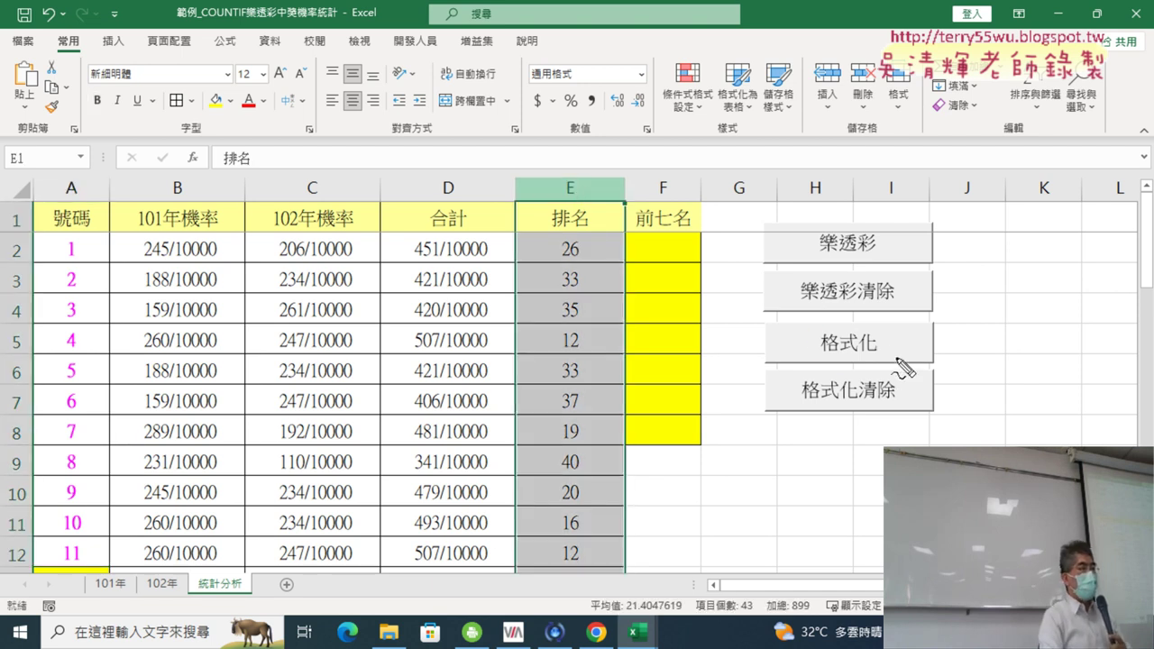
left_click_drag(897, 359, 891, 346)
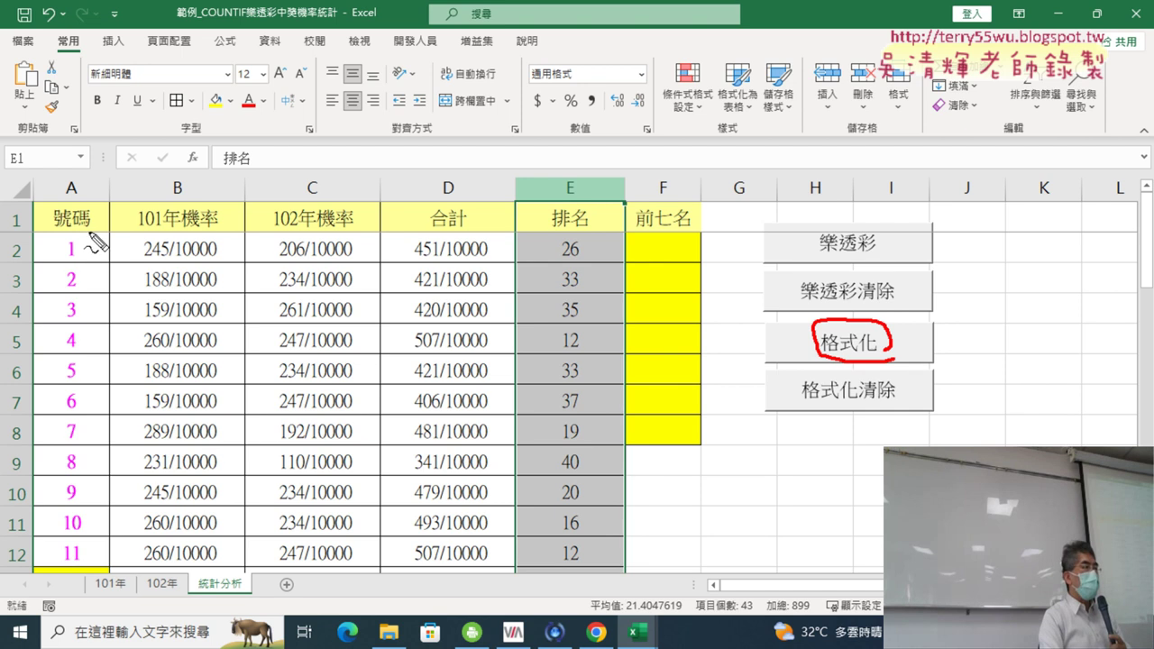
mouse_move(24, 236)
left_mouse_down()
mouse_move(5, 257)
mouse_move(25, 245)
left_mouse_up()
mouse_move(457, 233)
left_mouse_down()
mouse_move(547, 231)
mouse_move(510, 350)
mouse_move(535, 336)
left_mouse_up()
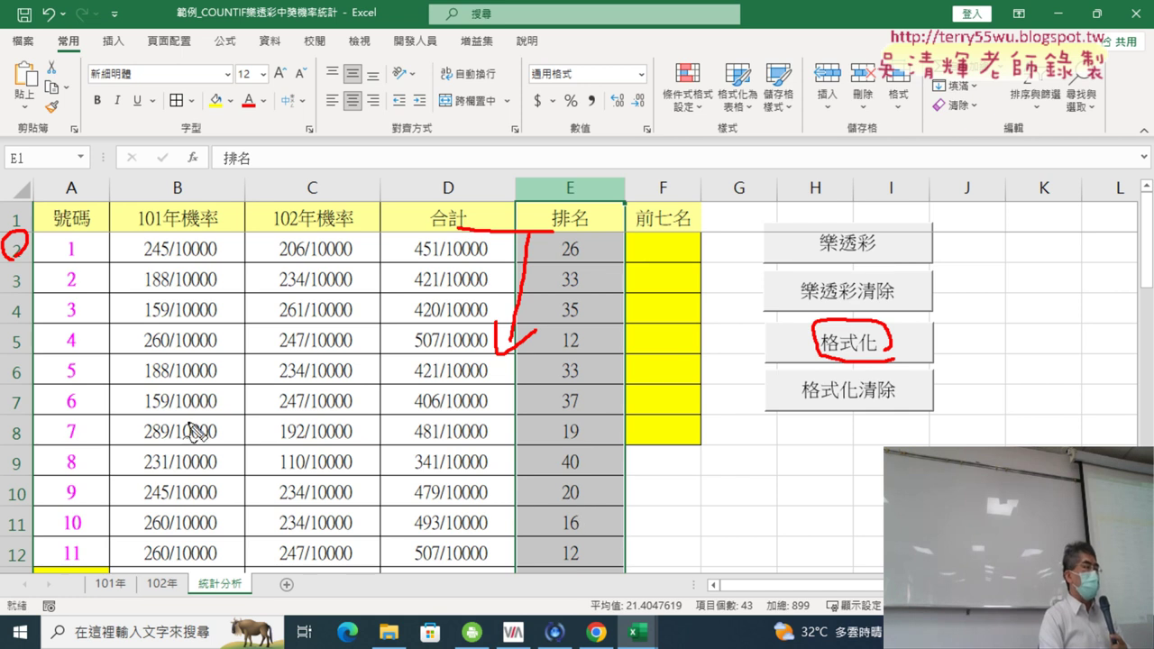
left_click_drag(90, 563, 94, 568)
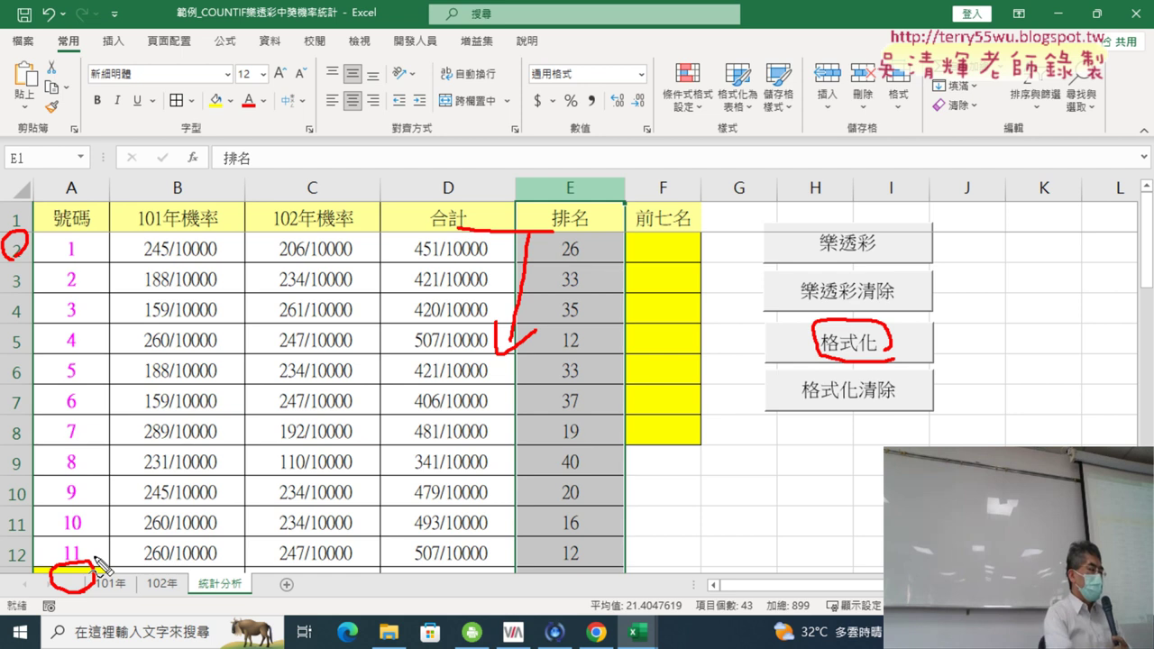
key("Escape")
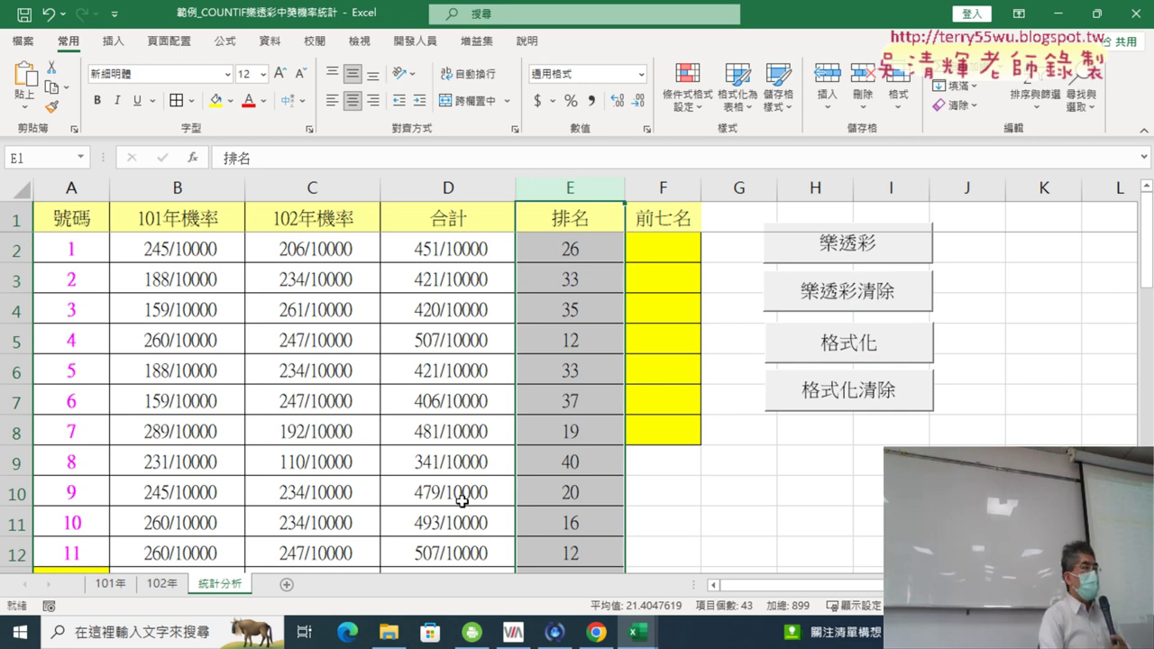
Step: Collapse the ribbon and scroll back to the top of the table
scroll(463, 499, "down", 1)
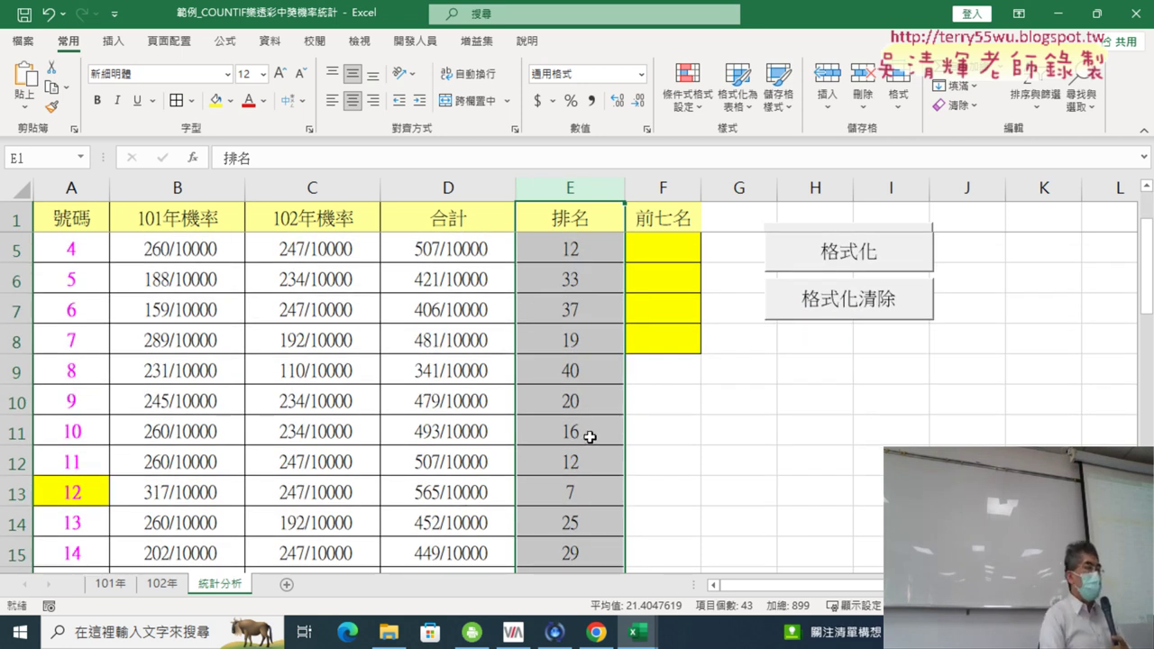
left_click(1144, 129)
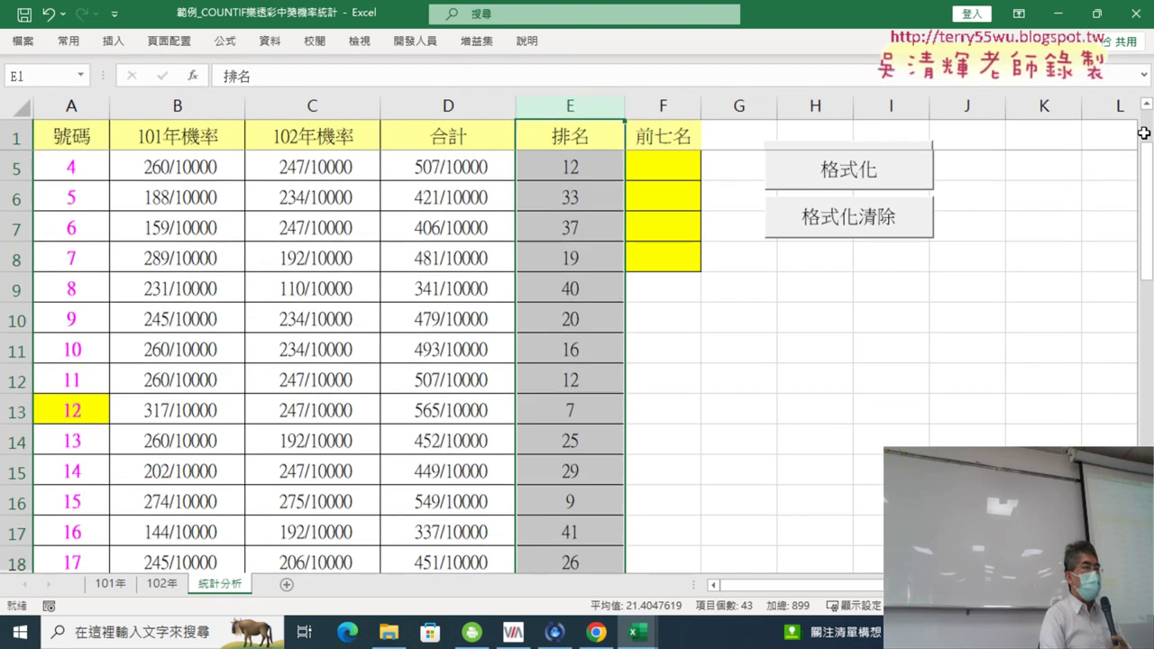
left_click(79, 409)
scroll(206, 410, "up", 1)
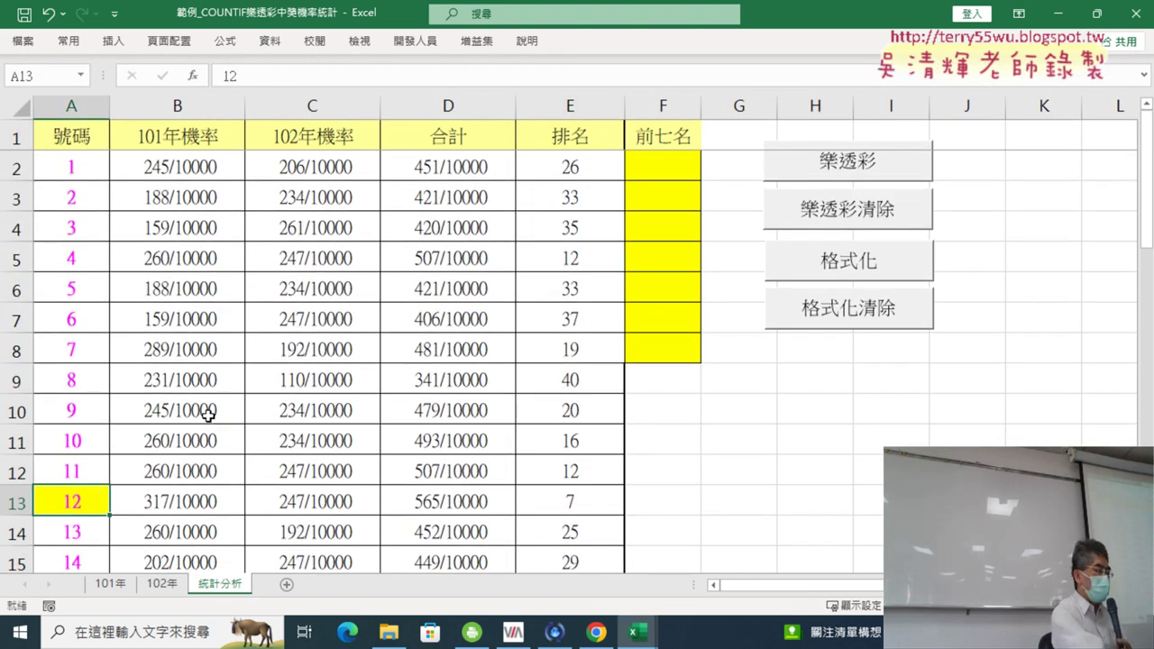
Step: Circle number 12 in A13 with the pen, erase the ink, then select F2:F8
mouse_move(72, 531)
left_mouse_down()
mouse_move(51, 492)
mouse_move(595, 169)
mouse_move(687, 193)
left_mouse_up()
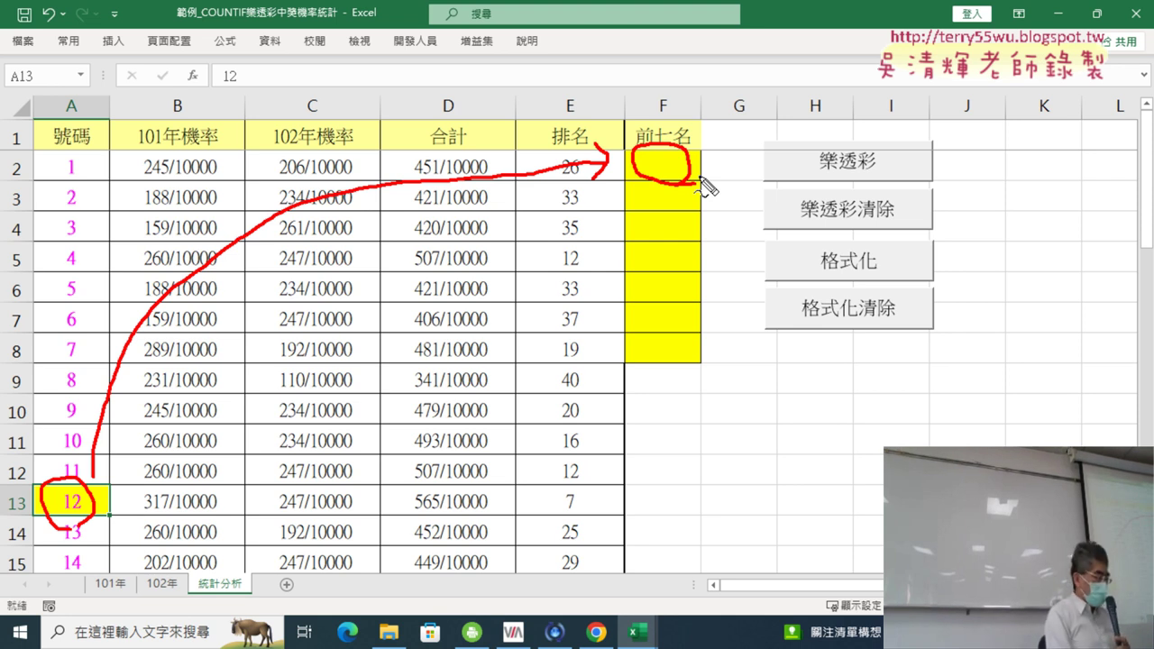
key("Escape")
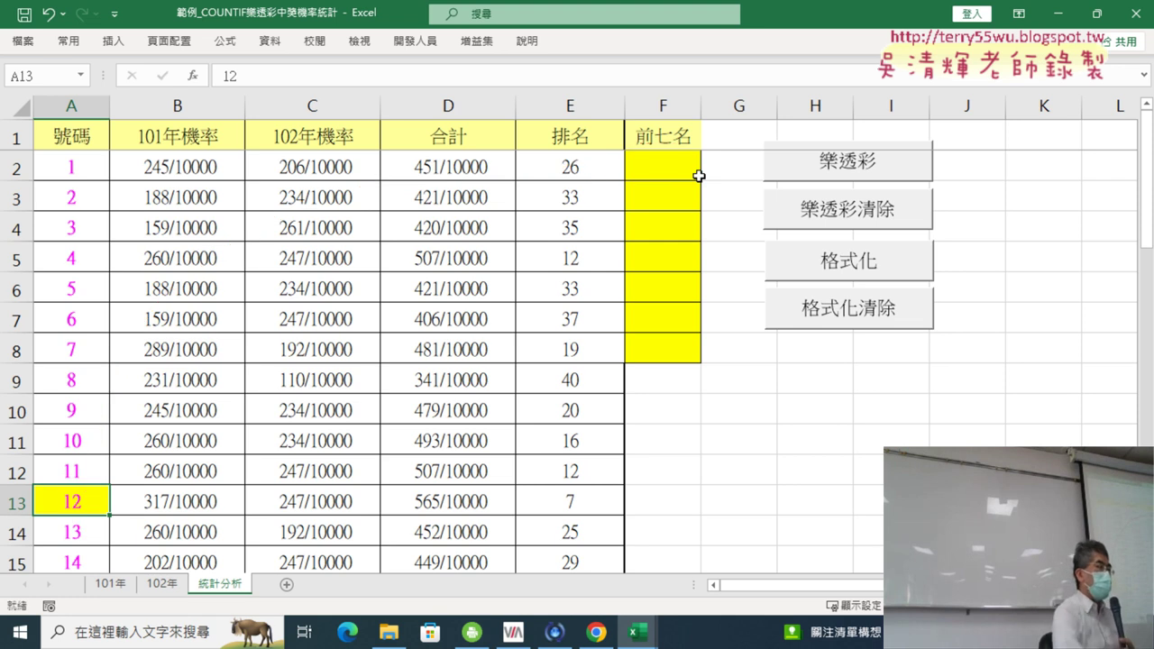
left_click_drag(692, 174, 649, 344)
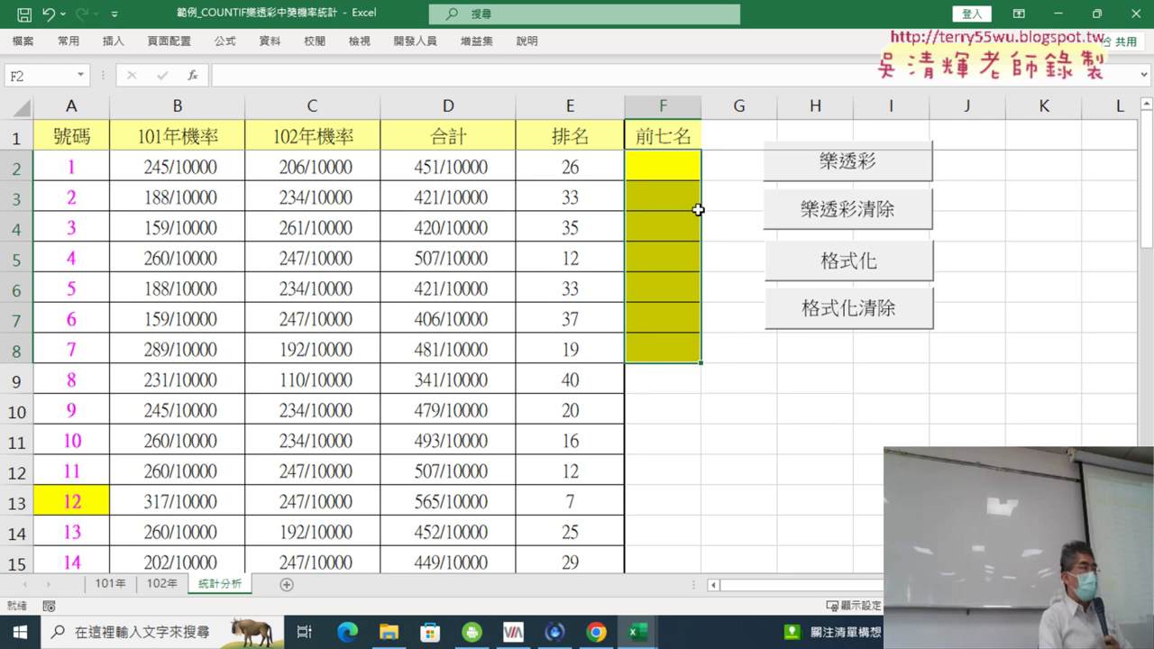
Step: Pin the ribbon so it stays permanently shown
left_click(535, 42)
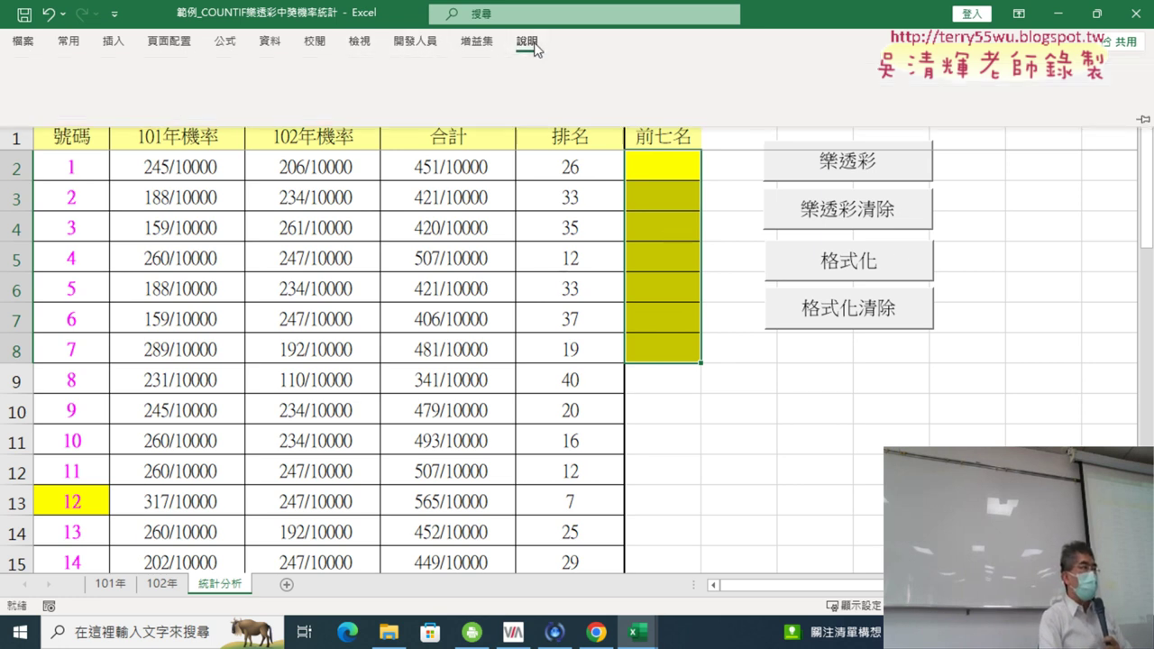
left_click(1143, 130)
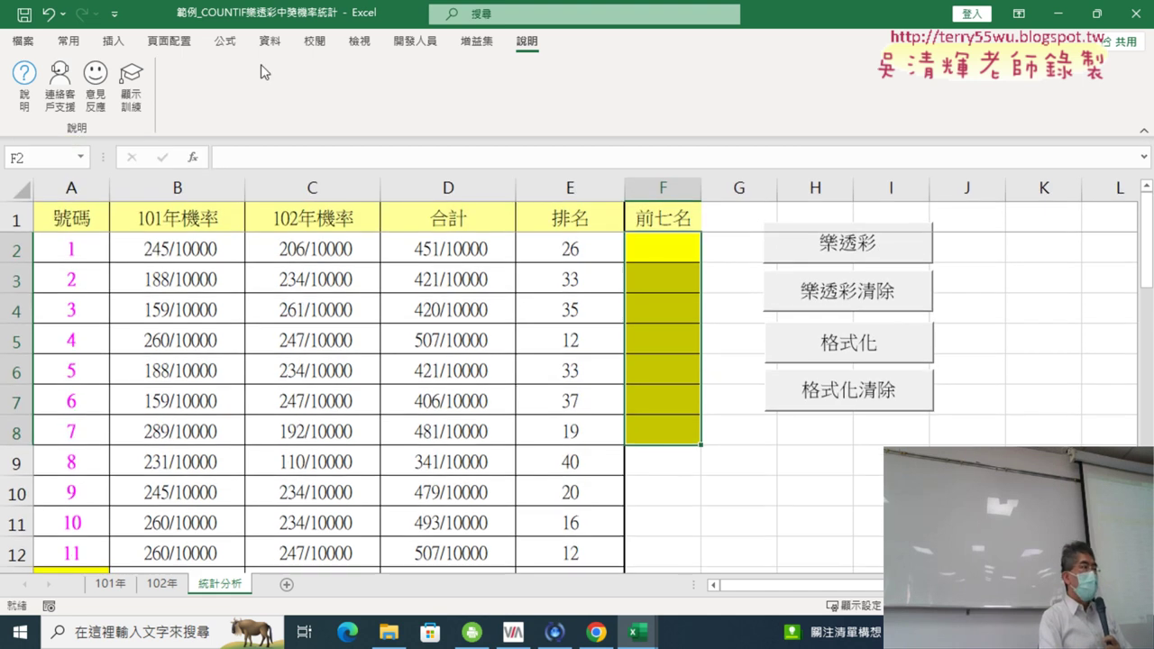
left_click(24, 41)
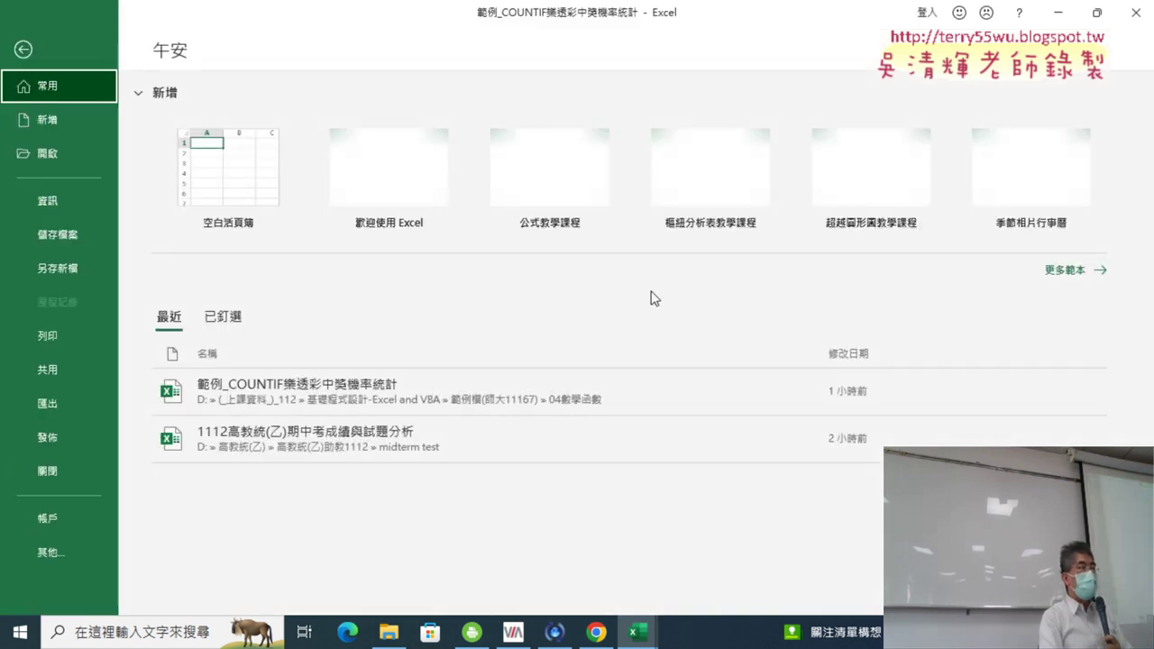
left_click(23, 50)
Step: Select H9 and open the Visual Basic editor from the 開發人員 tab
left_click(839, 470)
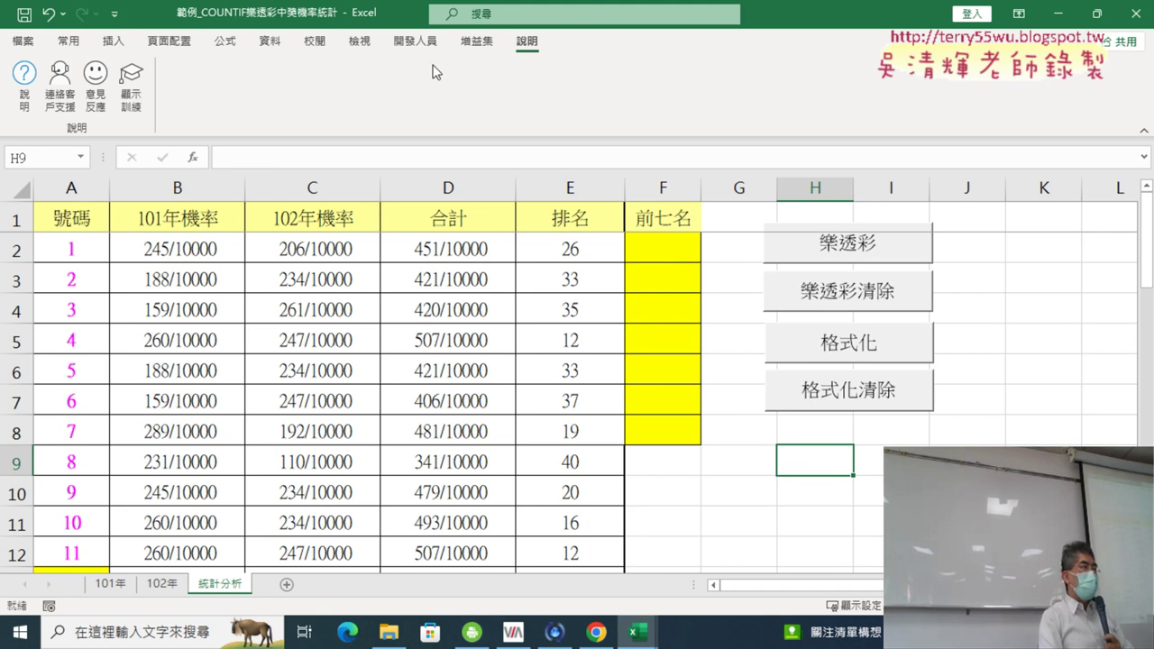
left_click(416, 41)
left_click(38, 79)
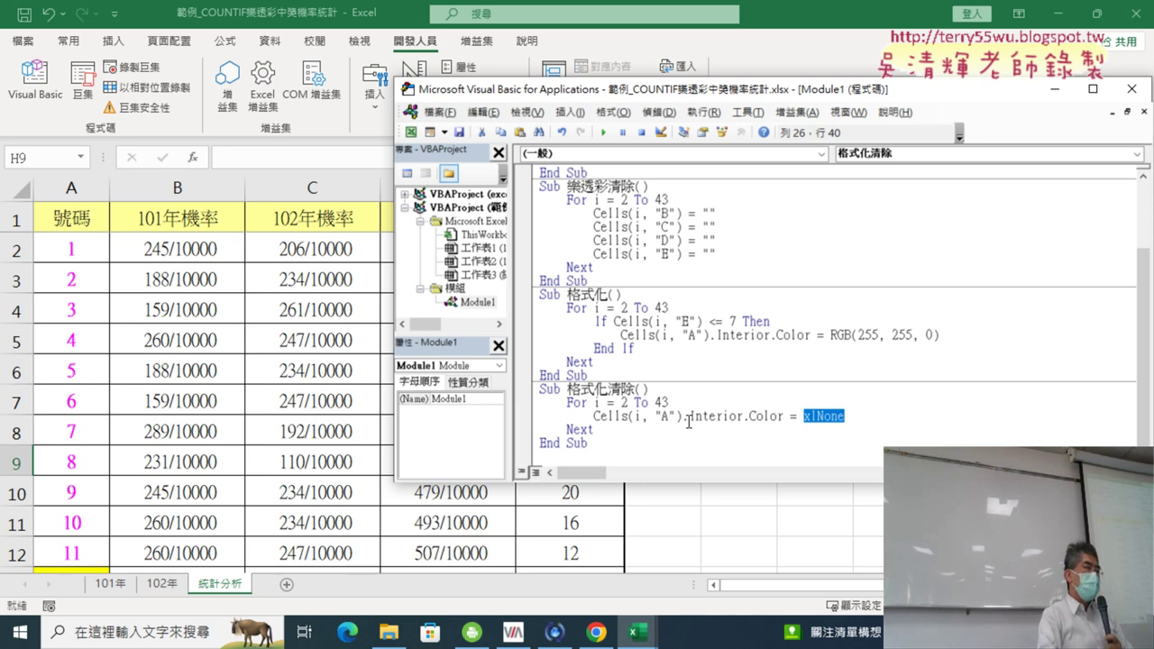
Step: Type Sub 前七名 below the last End Sub to create the empty procedure
left_click(566, 456)
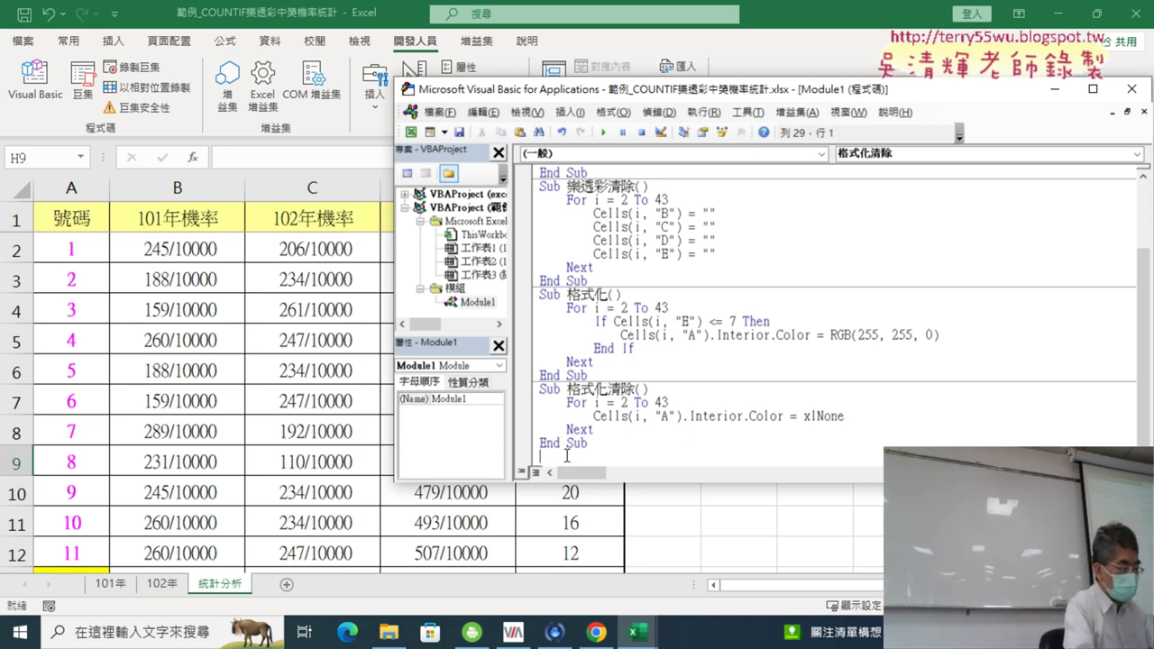
type("sub ㄑㄧ")
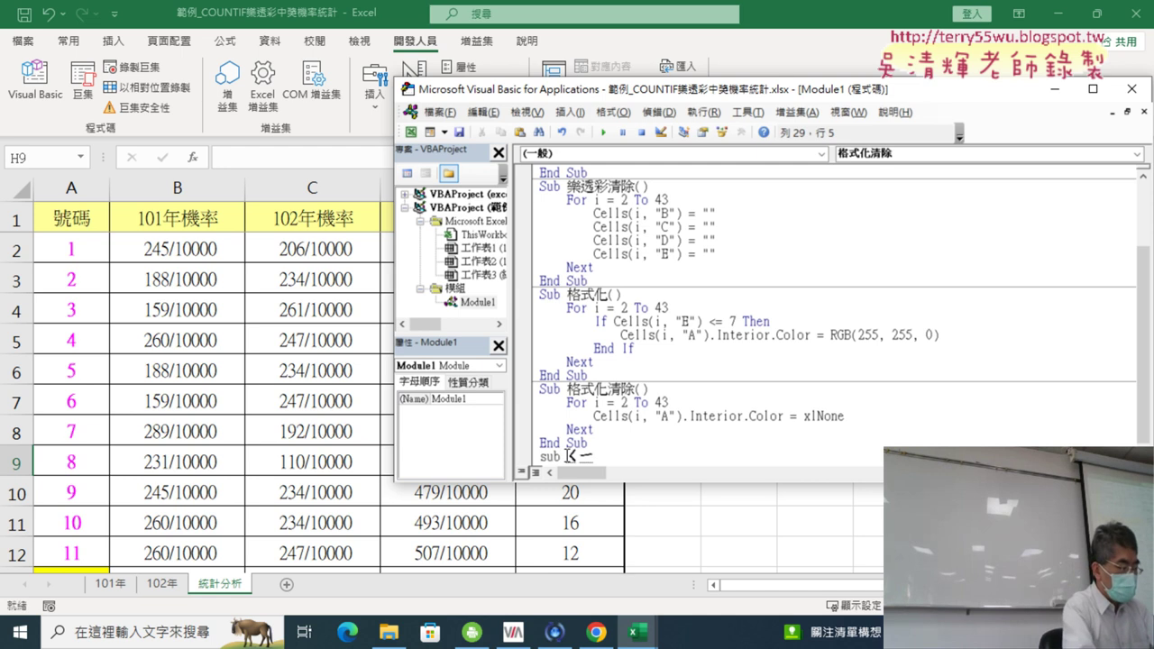
type(" 節妻")
type("前七名")
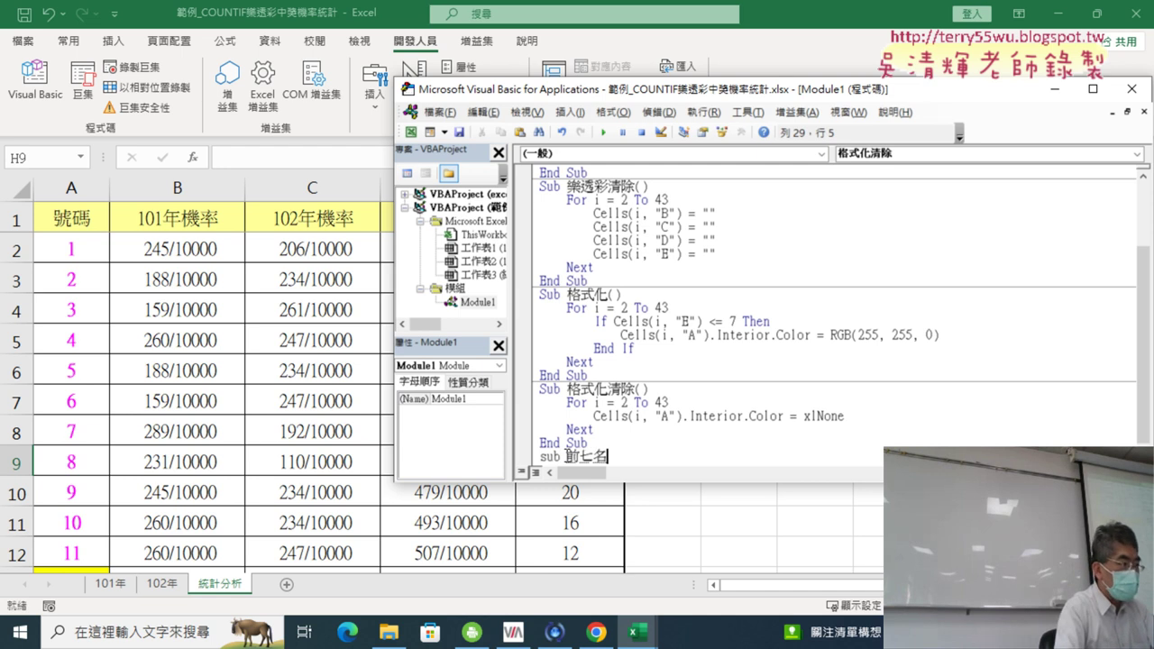
key("Return")
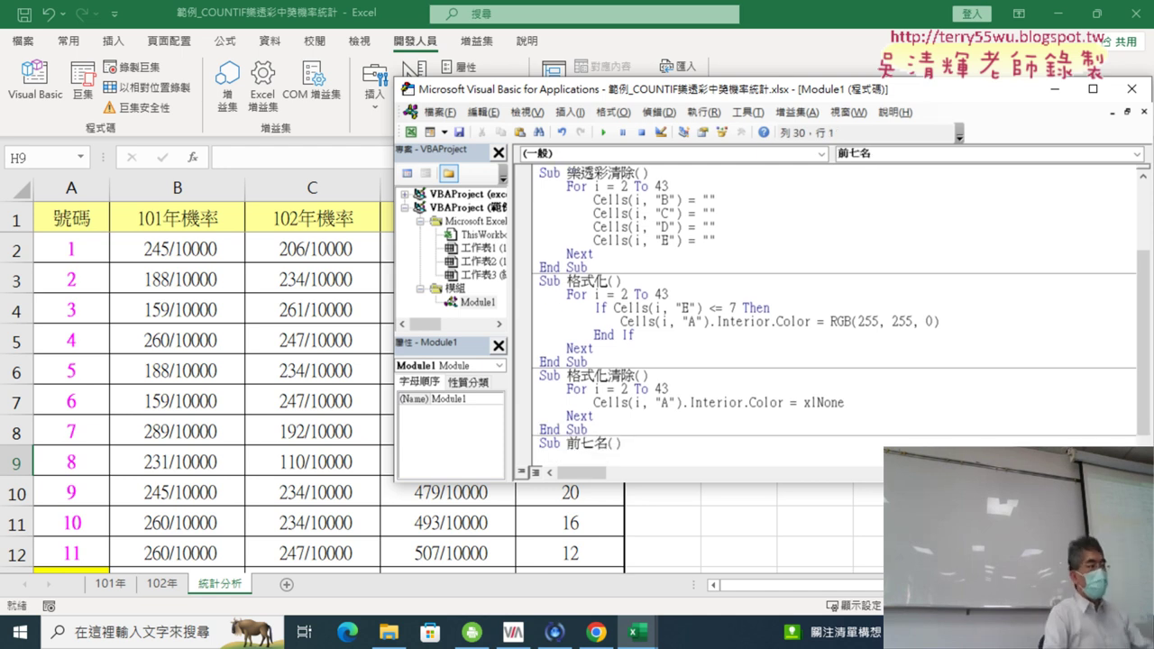
Step: Review the 格式化 macro's loop body and its yellow fill statement
scroll(813, 375, "down", 1)
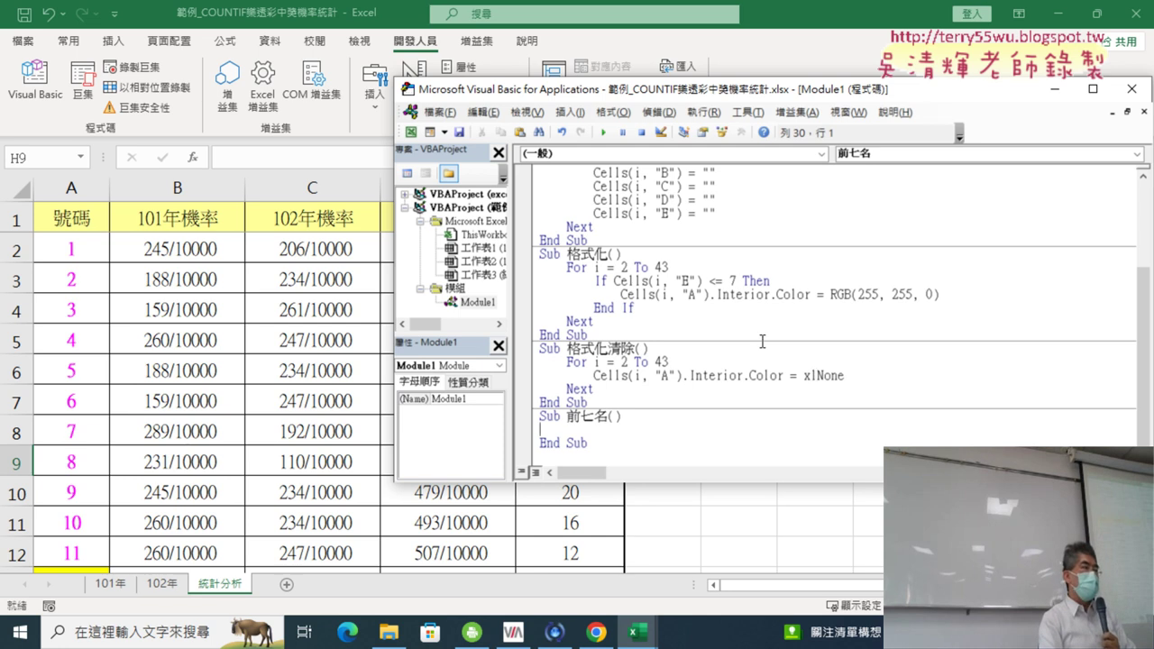
left_click_drag(600, 317, 535, 271)
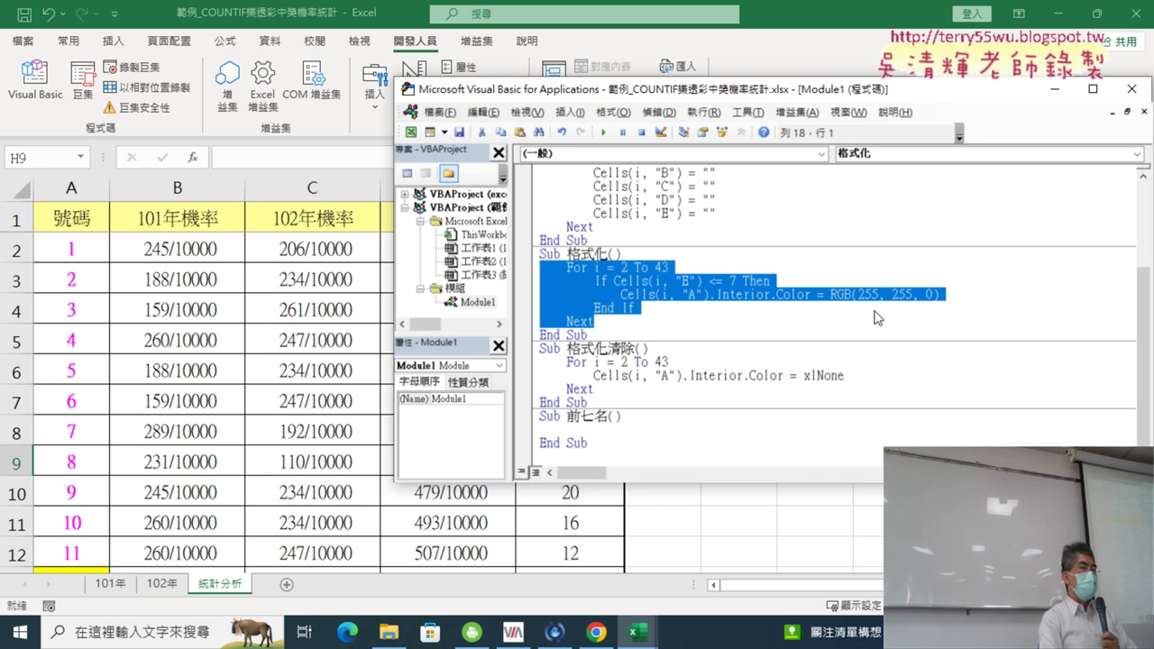
left_click_drag(941, 294, 717, 294)
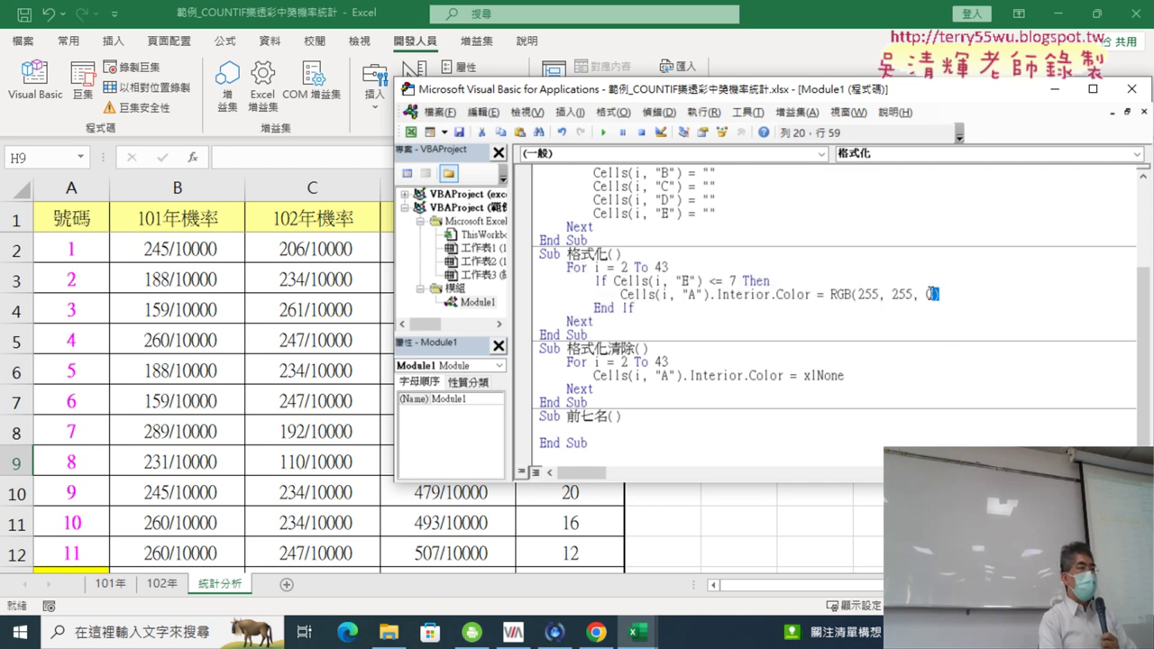
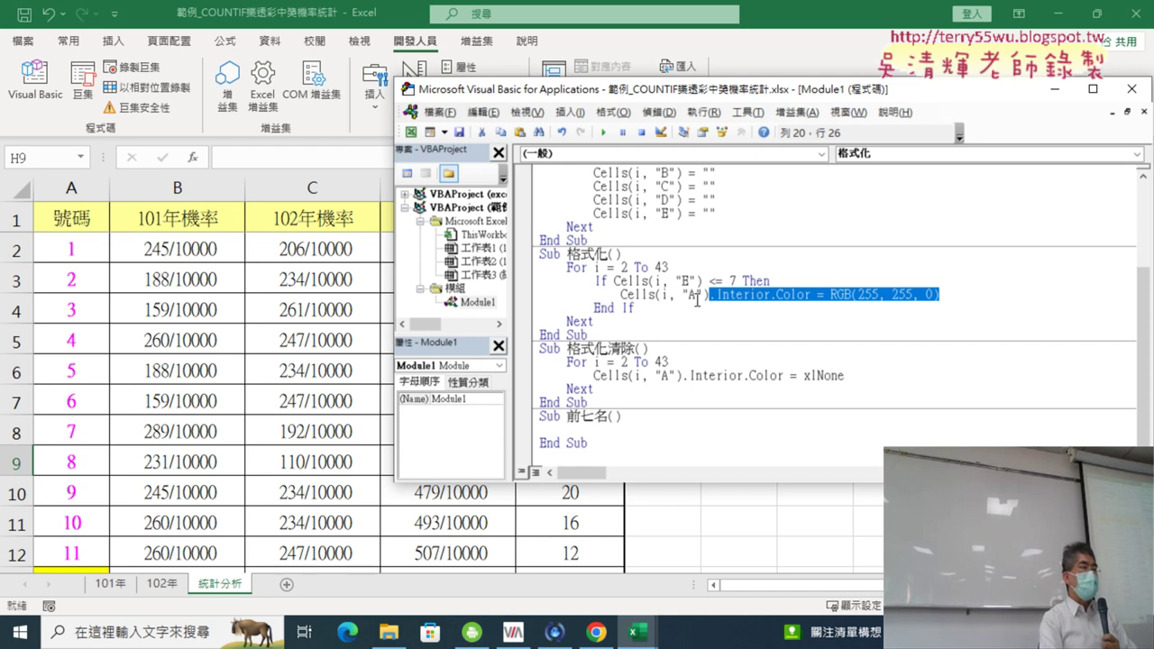
Step: Highlight Cells(i, "A") in 格式化 and briefly move the code window aside to view the sheet
left_click_drag(622, 295, 710, 295)
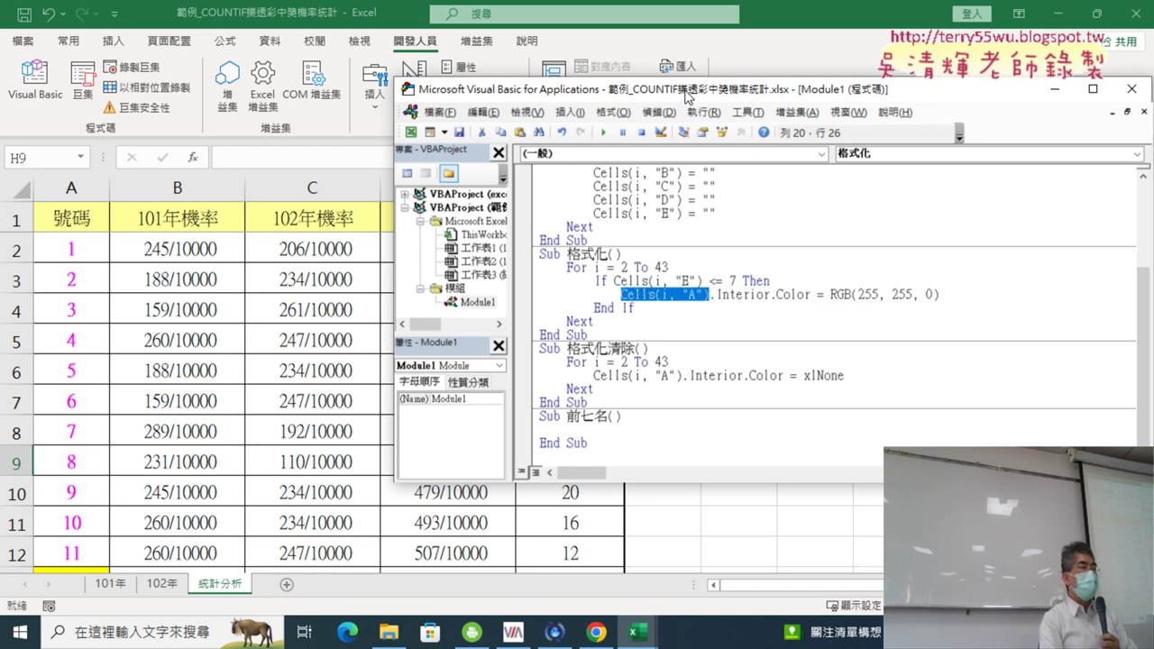
left_click_drag(687, 98, 999, 113)
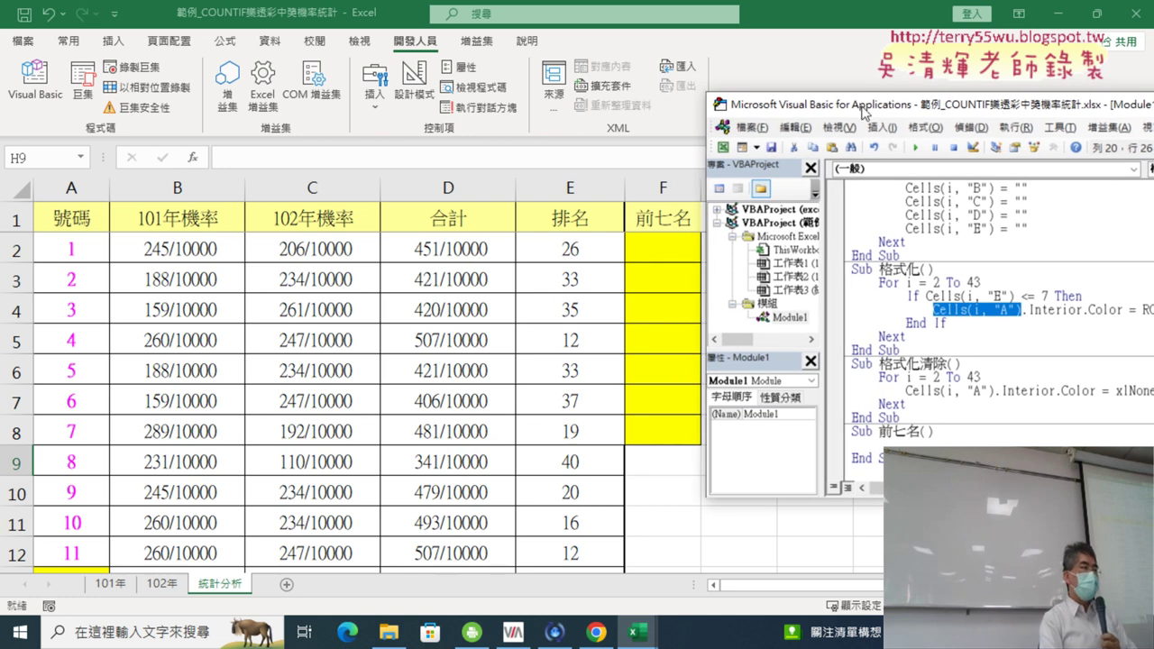
left_click_drag(863, 112, 477, 71)
left_click(526, 294)
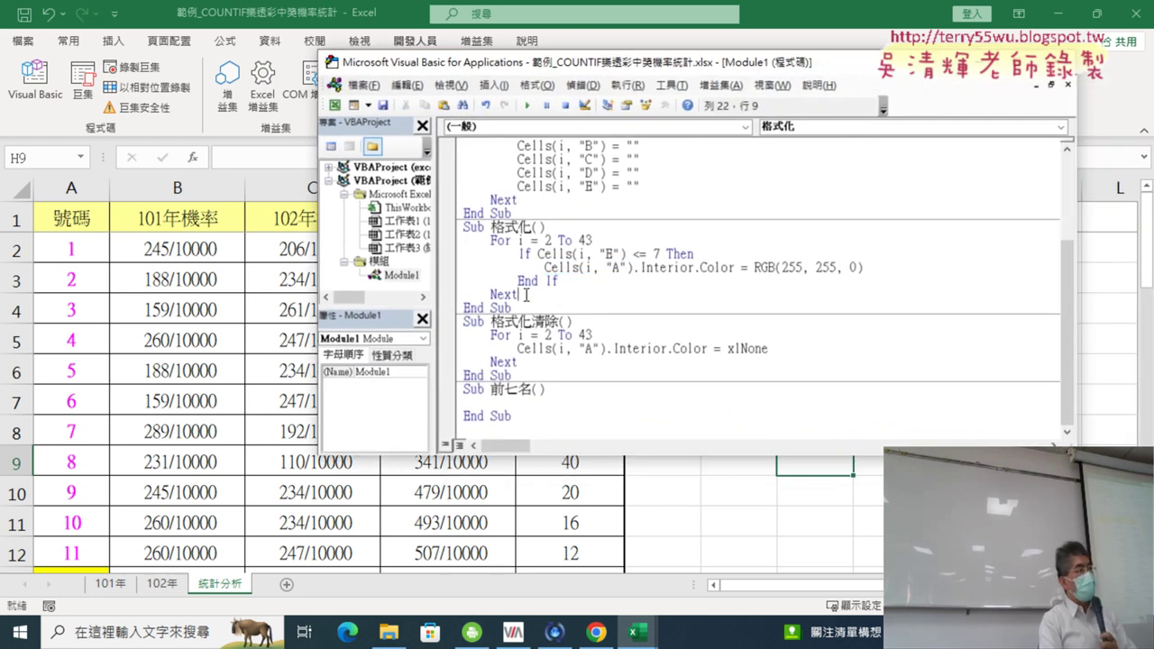
Step: Copy the For…Next rank loop from 格式化 into 前七名 and select its .Interior.Color part
left_click_drag(526, 294, 460, 242)
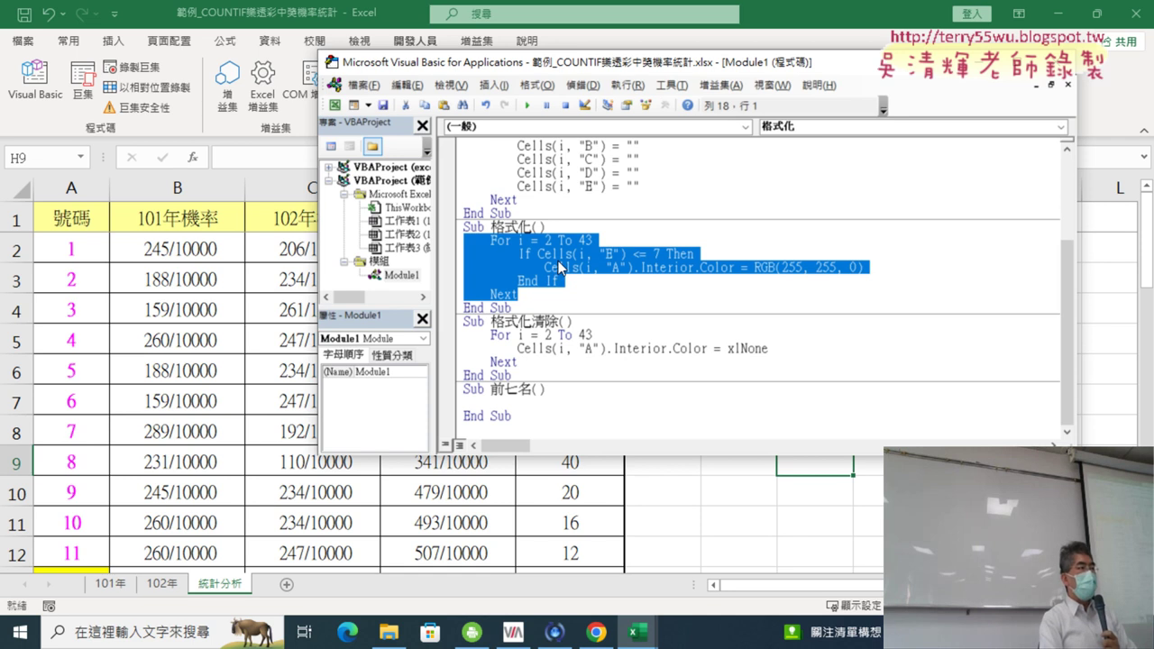
right_click(560, 265)
left_click(618, 289)
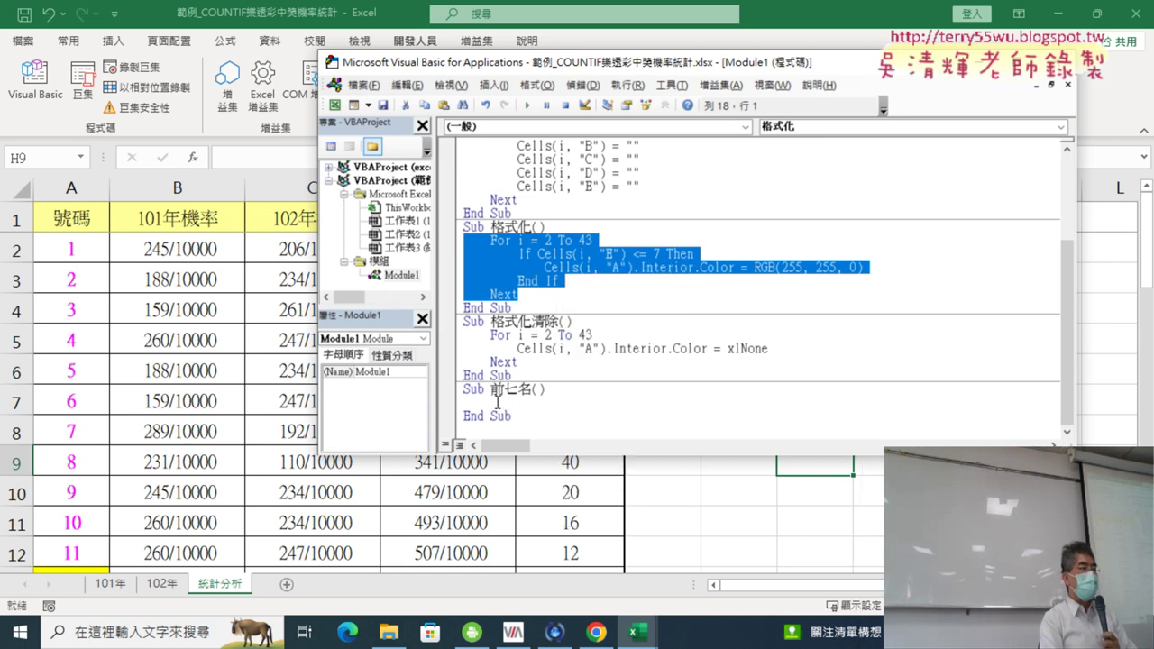
left_click(497, 402)
key("ctrl+v")
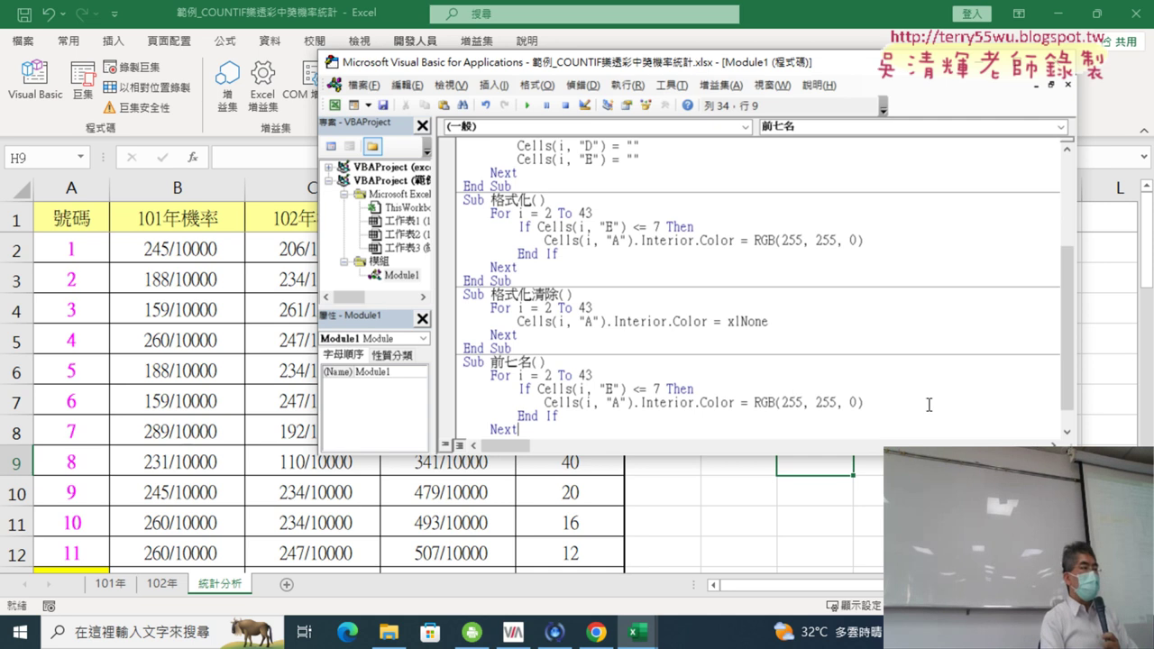
left_click_drag(928, 405, 638, 403)
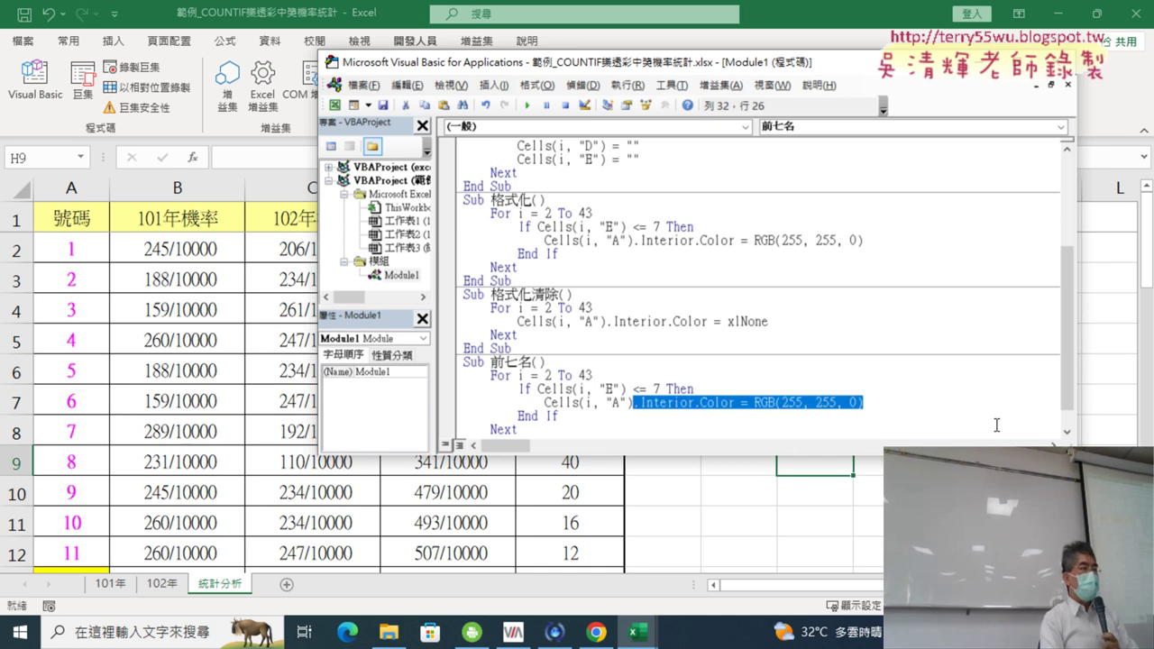
Step: Check cell A13 (12) on the sheet, then delete the colouring code from the loop line
left_click(126, 469)
scroll(131, 469, "down", 2)
left_click(78, 405)
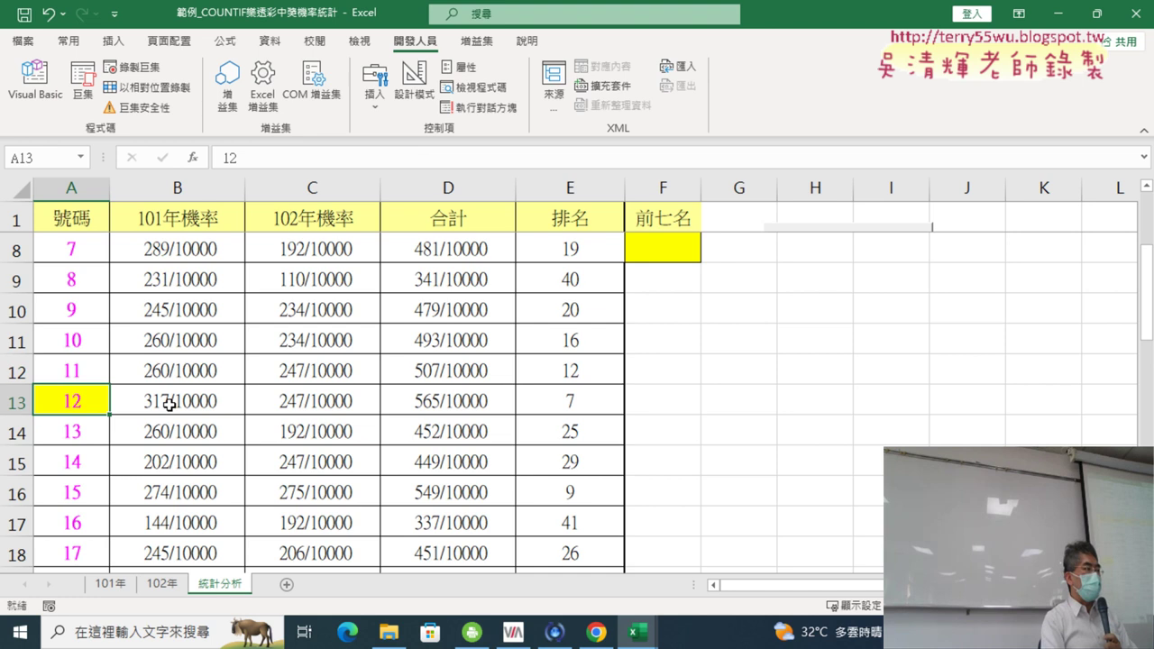
left_click(36, 83)
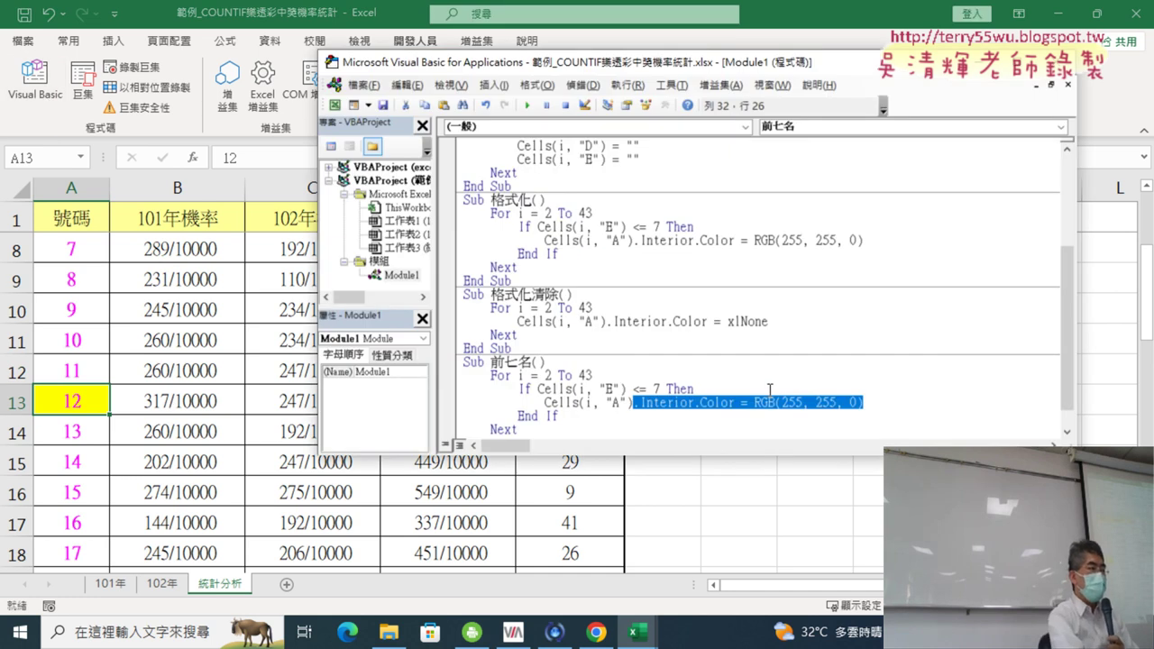
key("Delete")
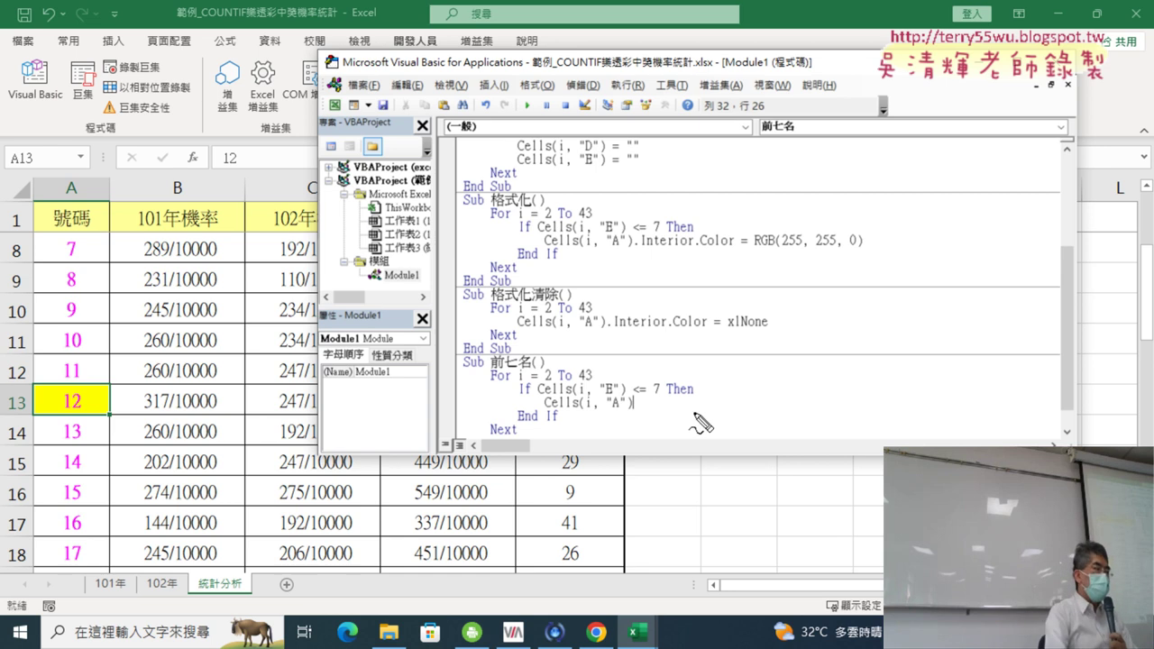
Step: Annotate cell A13 and Cells(i, "A") with a linking arrow, then erase the drawings and move the window aside
left_click_drag(106, 410, 92, 427)
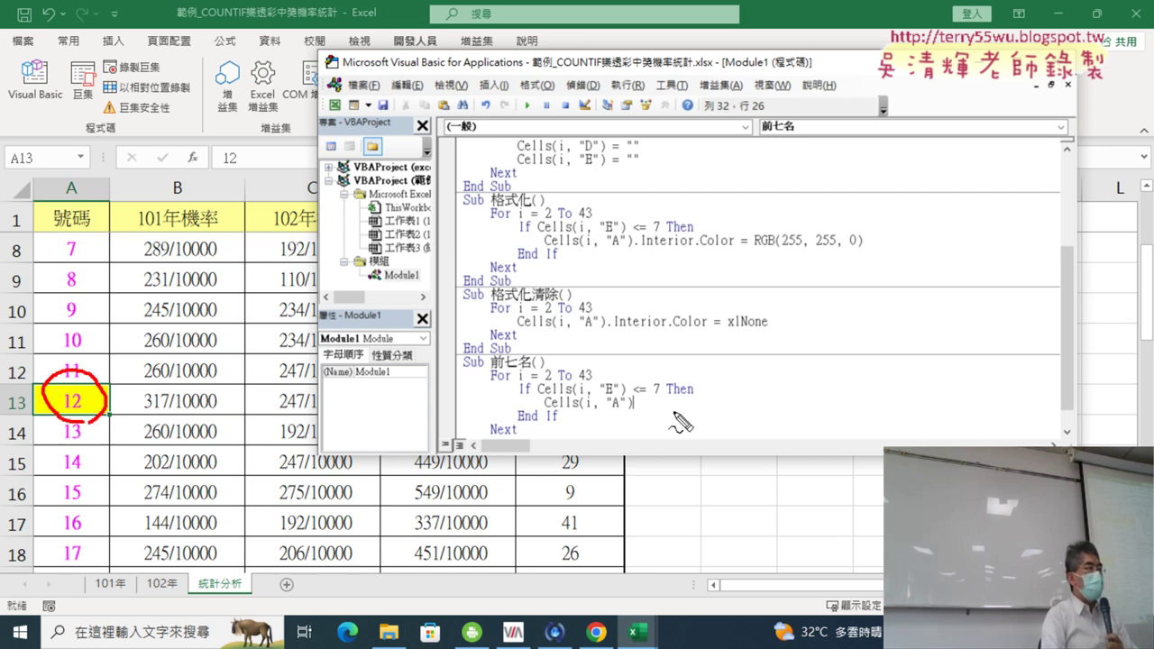
left_click_drag(634, 405, 545, 408)
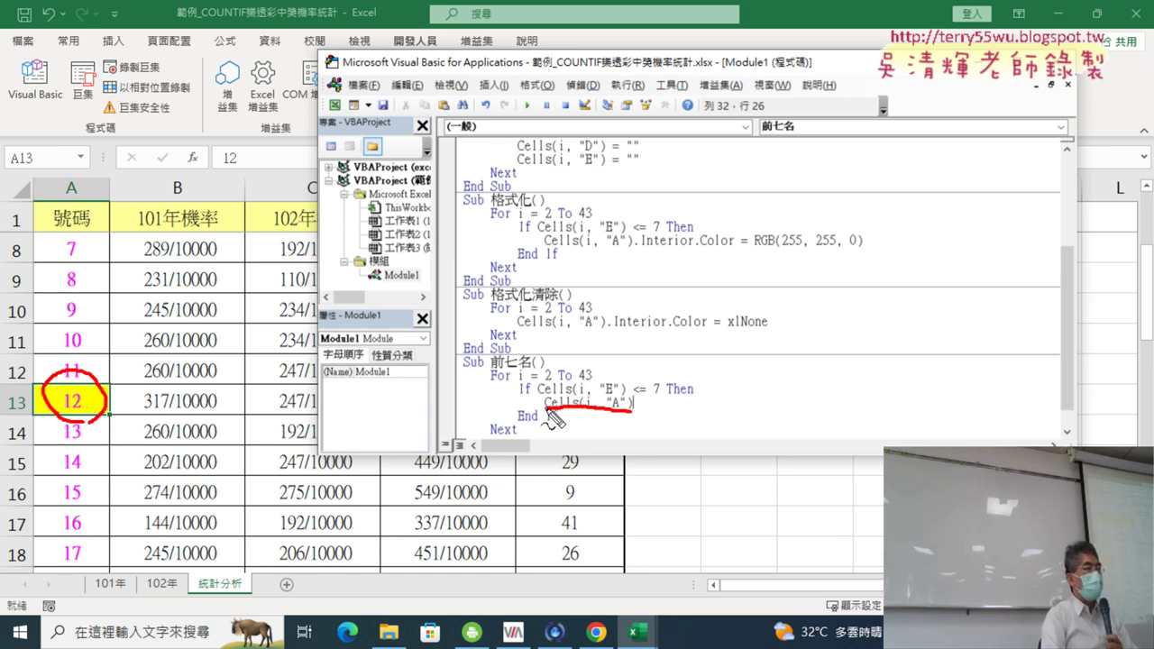
mouse_move(103, 389)
left_mouse_down()
mouse_move(317, 350)
mouse_move(545, 402)
left_mouse_up()
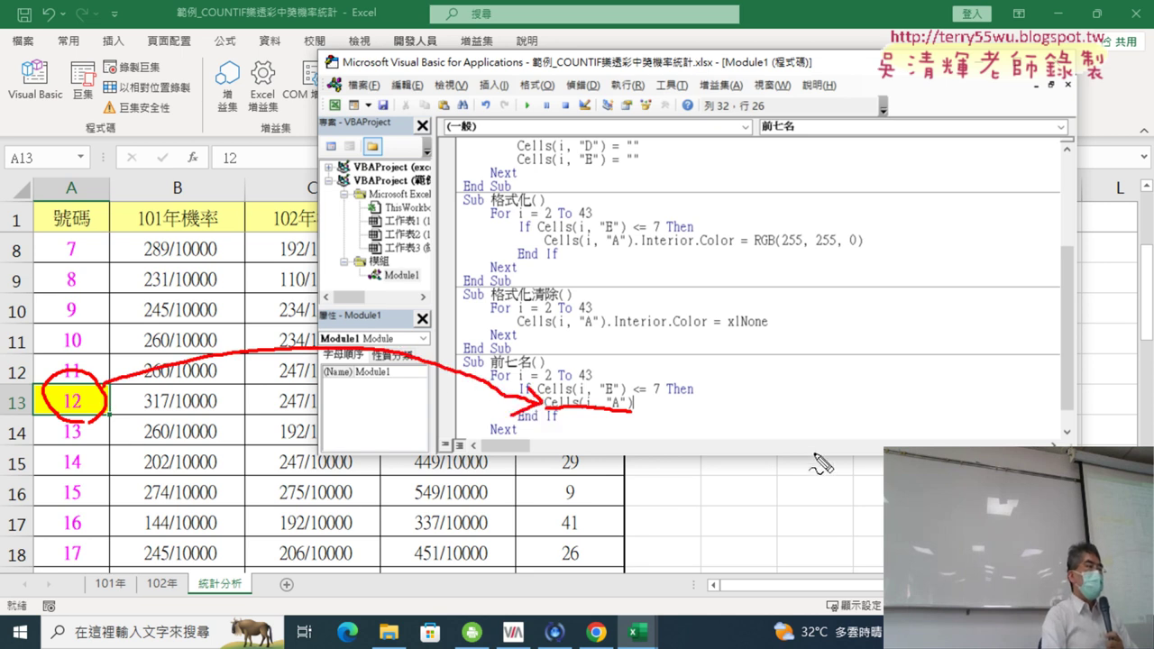
key("Escape")
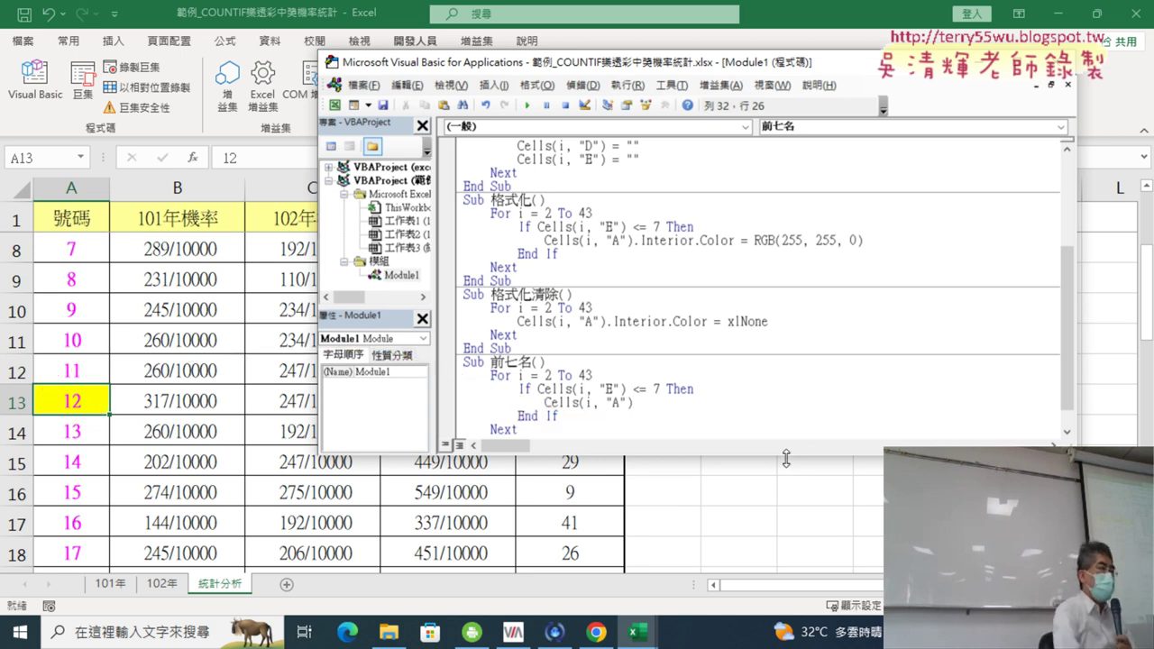
left_click_drag(755, 76, 1126, 108)
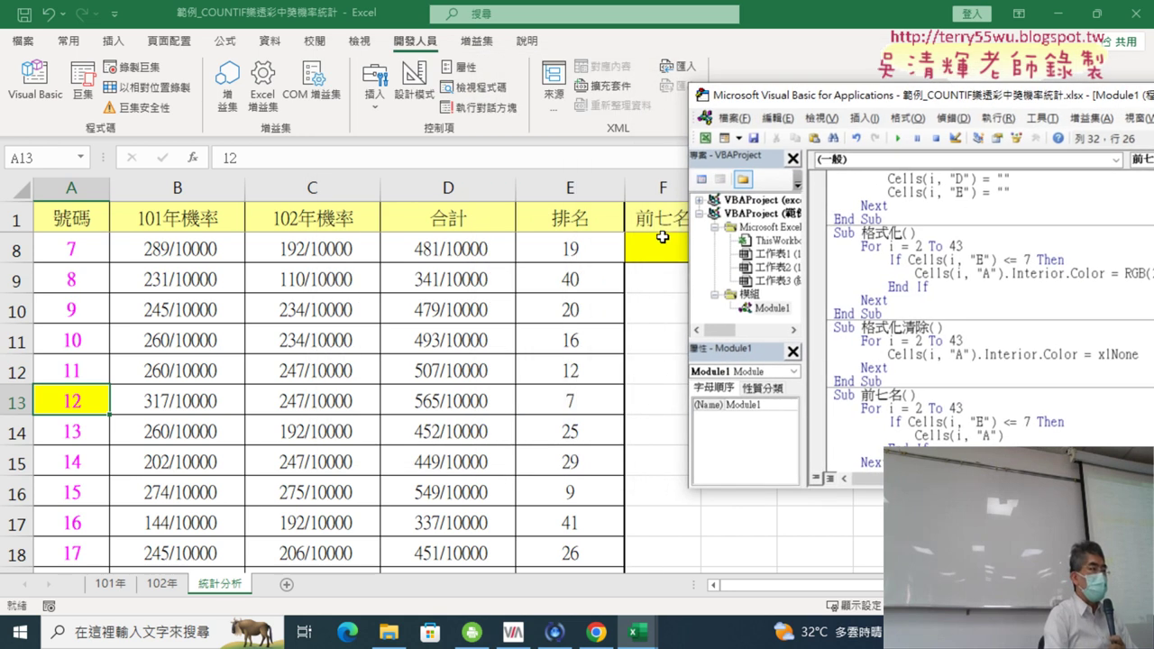
Step: Narrow and shift the code window left, then insert an = before Cells(i, "A")
left_click_drag(858, 101, 271, 83)
left_click_drag(869, 303, 793, 303)
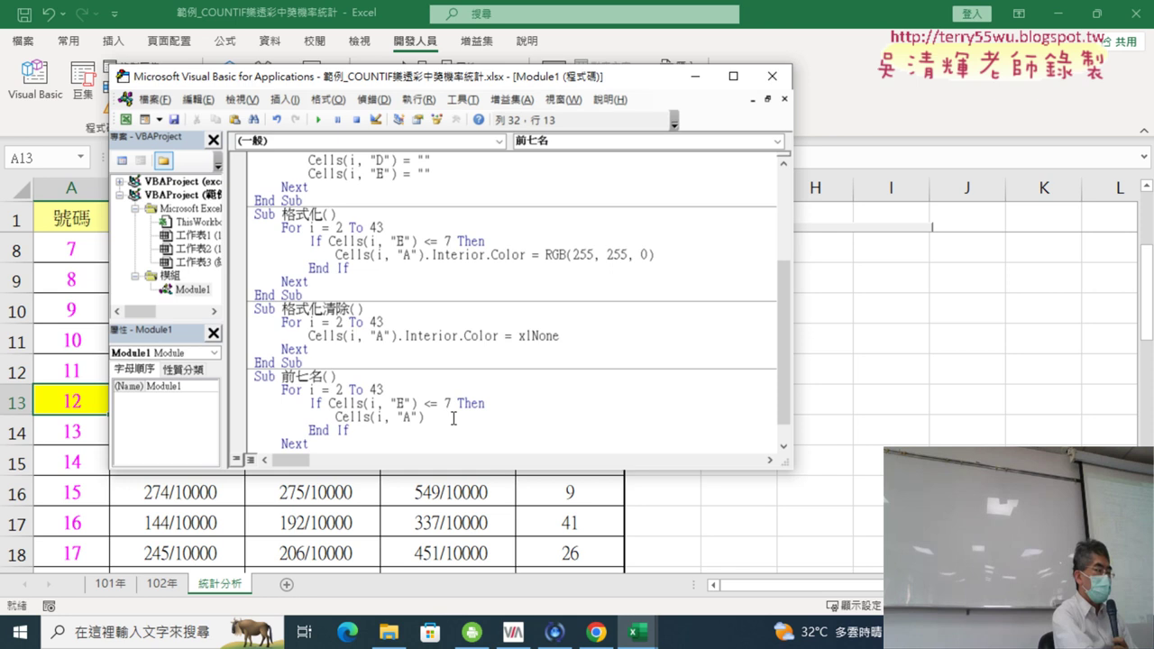
type("=")
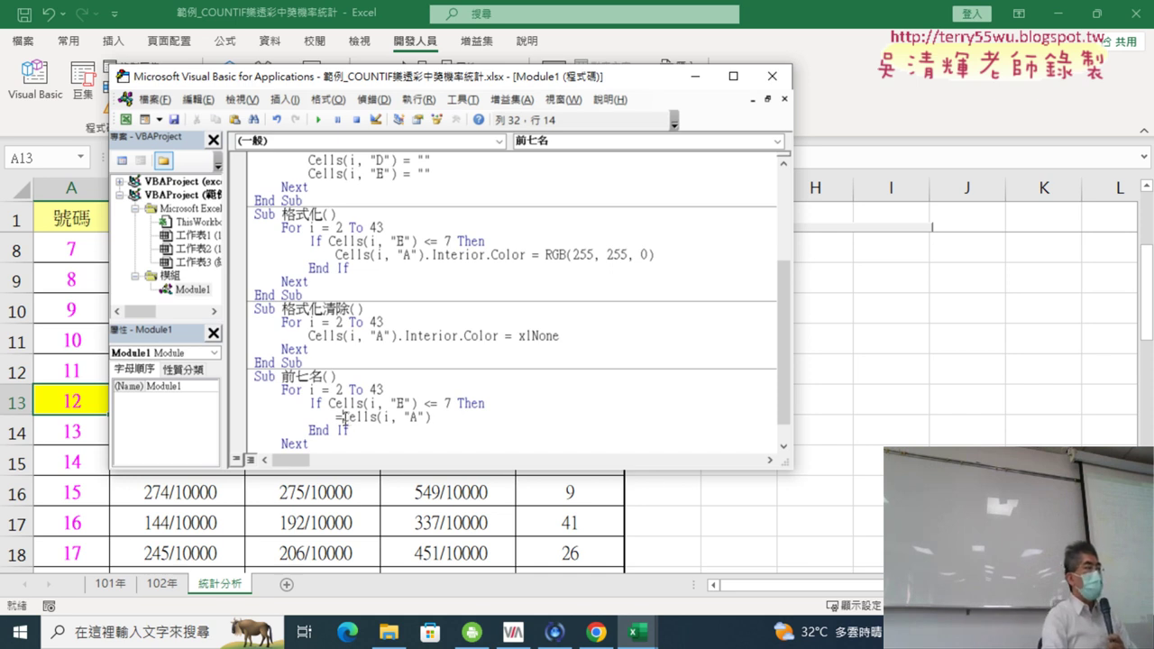
left_click_drag(344, 417, 435, 417)
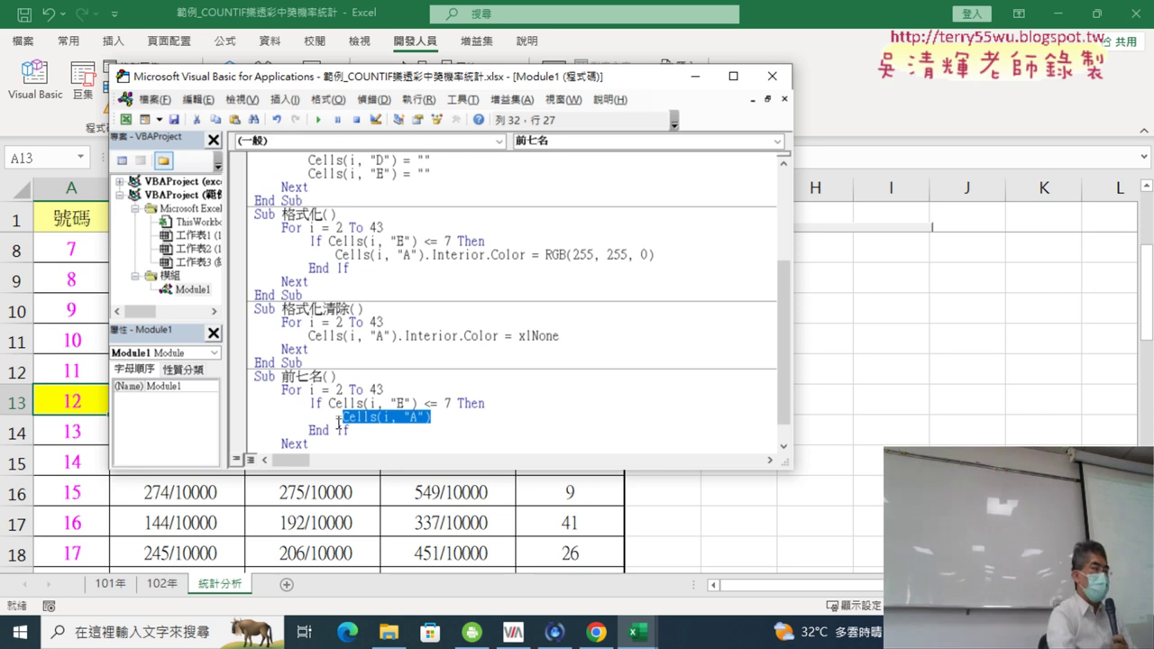
left_click(341, 418)
type("=")
Step: Duplicate Cells(i, "A") before the = and change its column to F, then view the worksheet
left_click_drag(432, 418, 338, 422)
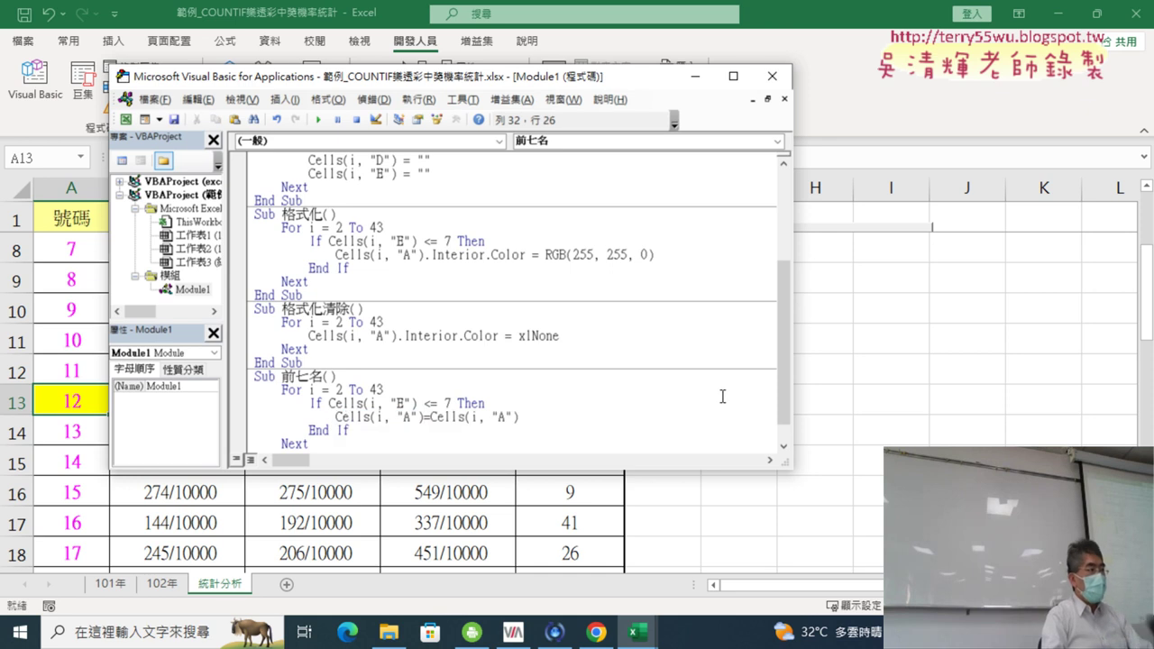
left_click_drag(792, 373, 601, 373)
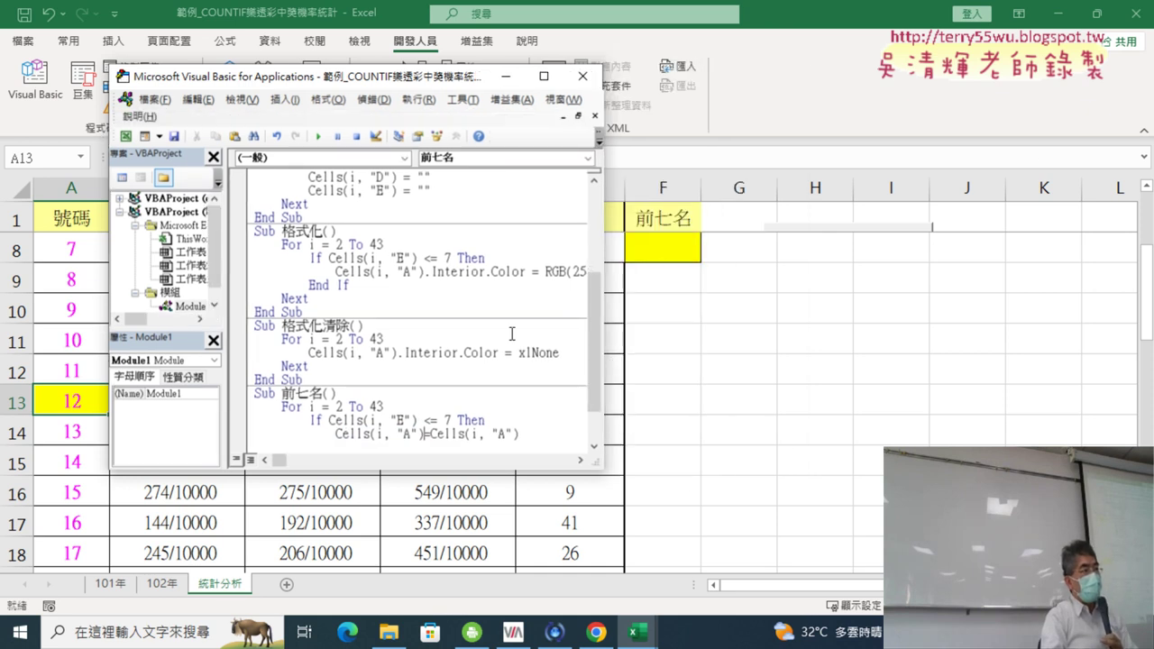
scroll(410, 370, "down", 2)
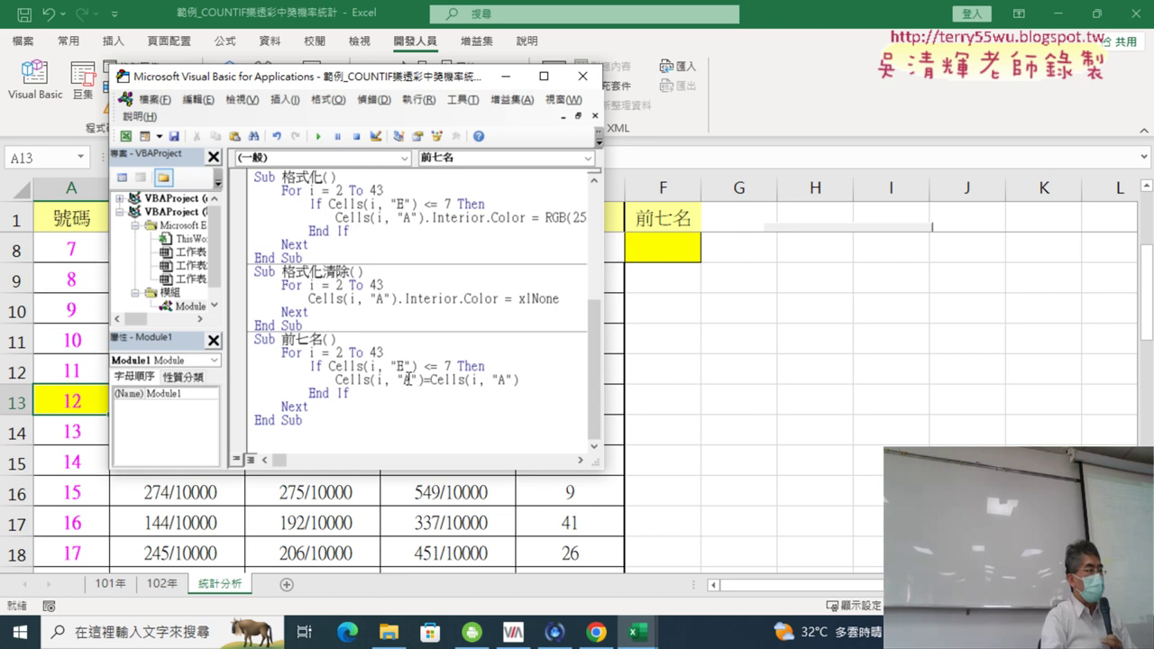
double_click(407, 380)
type("F")
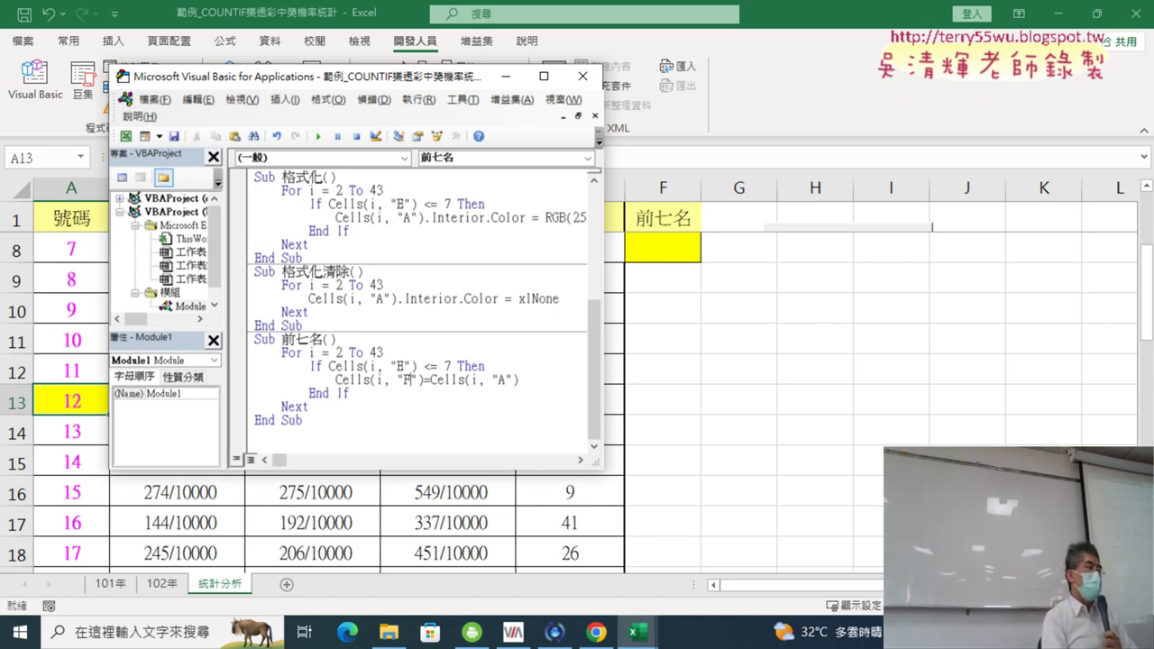
left_click(674, 400)
scroll(675, 400, "up", 2)
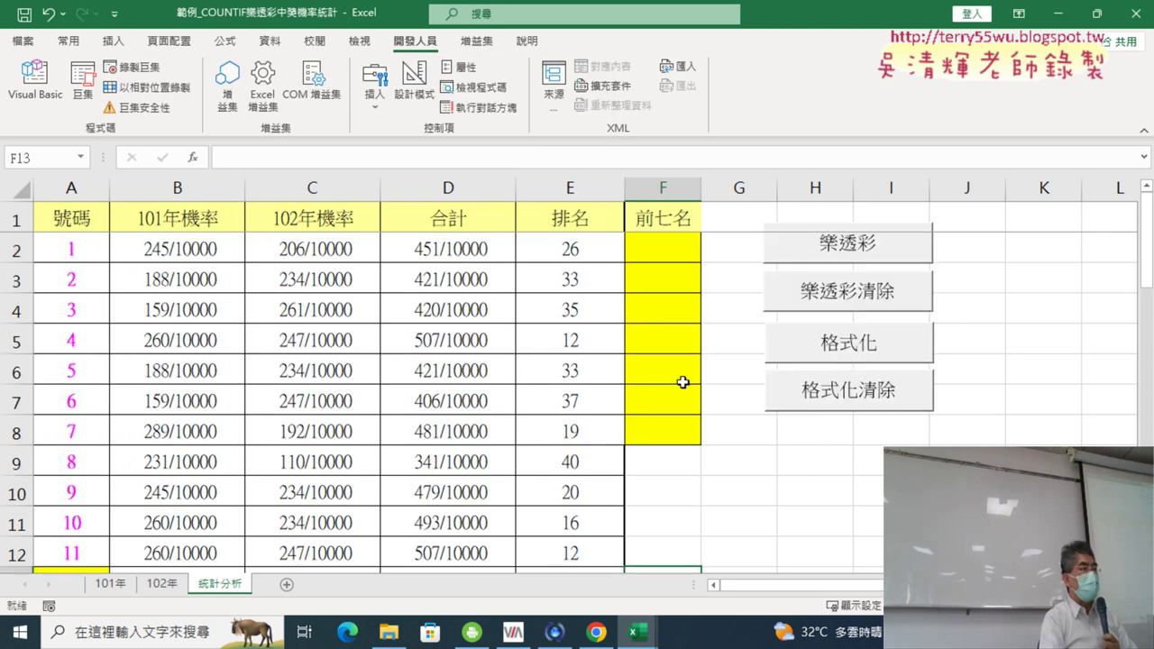
Step: Inspect the yellow cells F2–F5 at the top of column F, then reopen the VBA editor
scroll(683, 381, "down", 1)
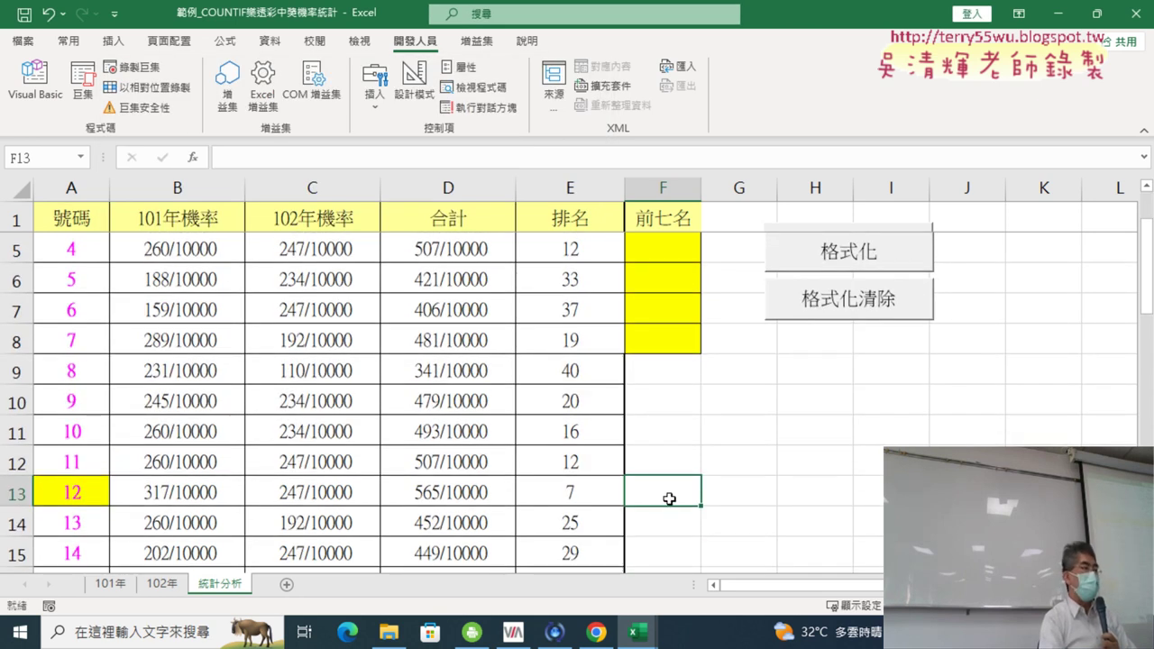
scroll(669, 499, "up", 1)
left_click(664, 252)
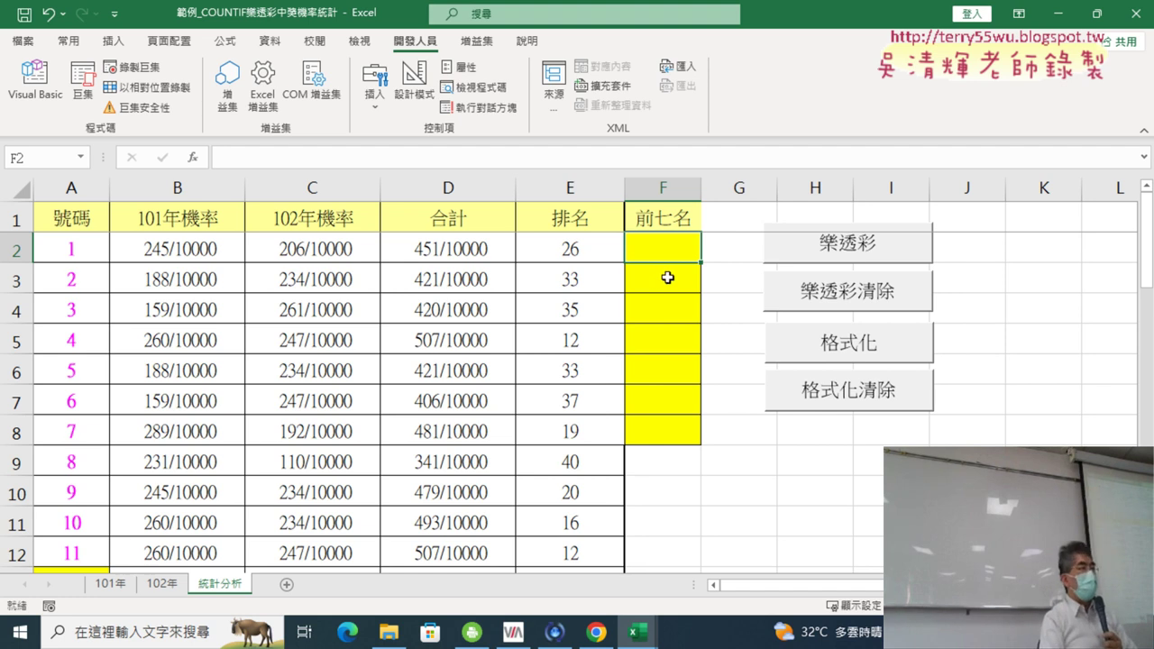
left_click(663, 280)
left_click(666, 306)
left_click(667, 336)
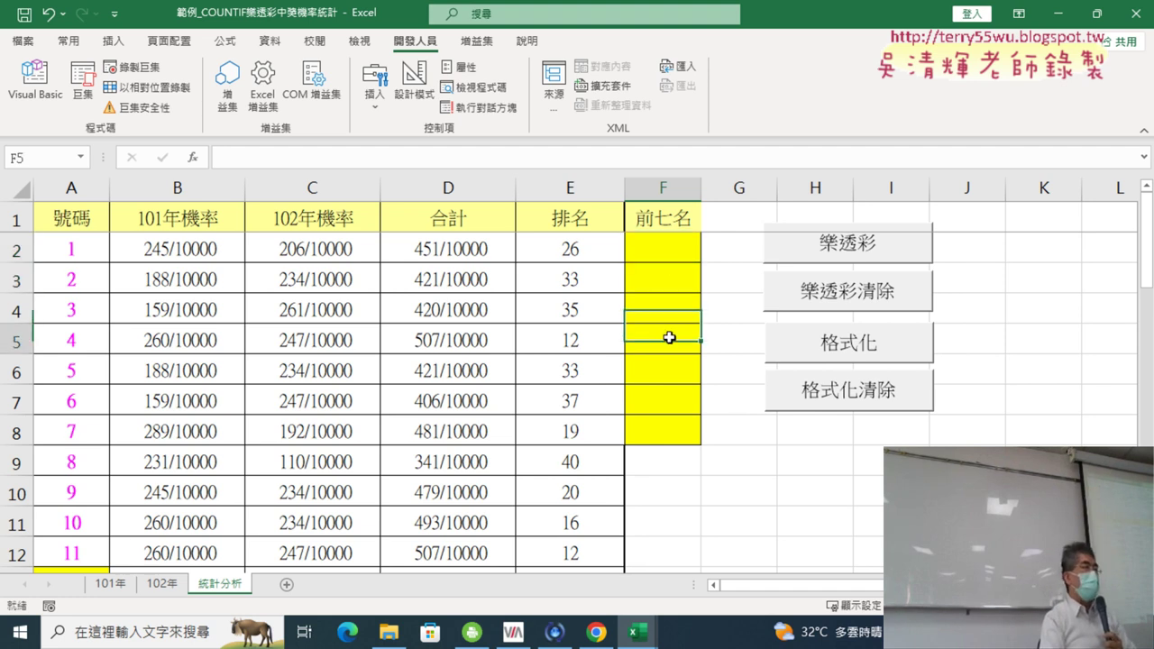
left_click(667, 251)
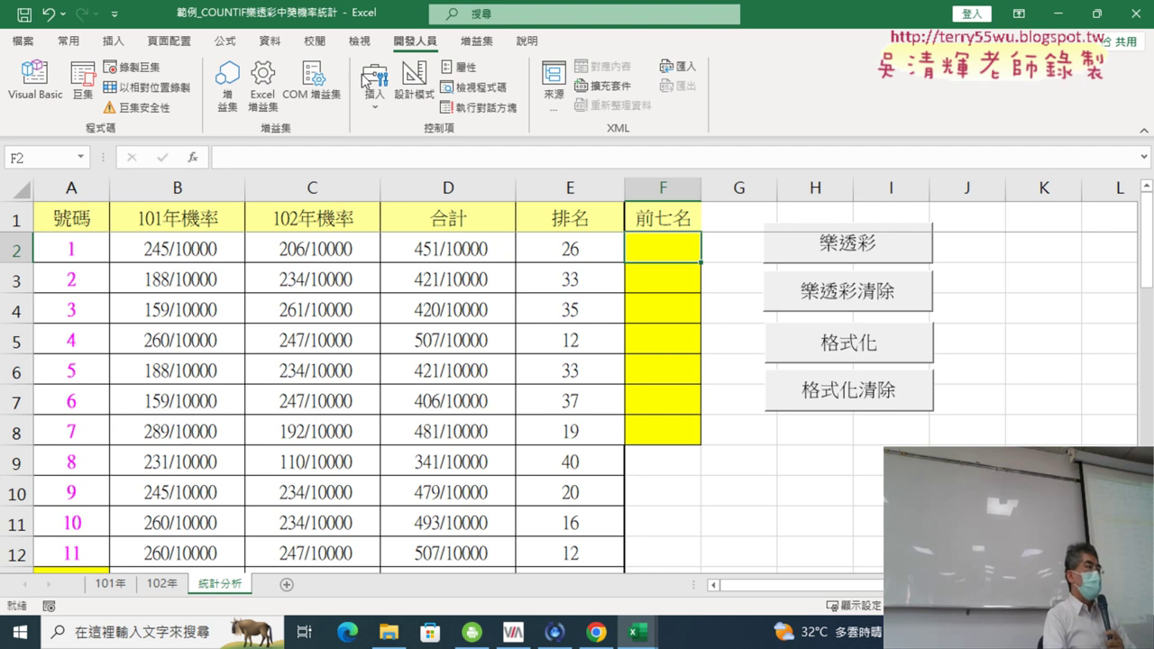
left_click(20, 91)
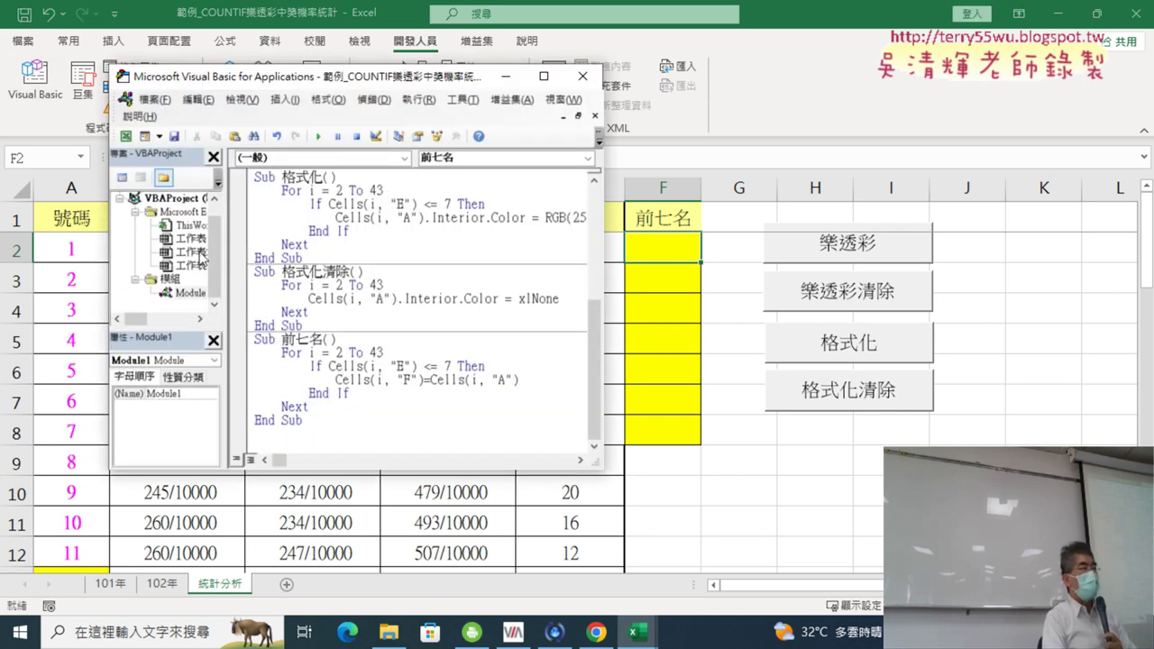
Step: Add a line k = 2 directly under Sub 前七名()
left_click(364, 345)
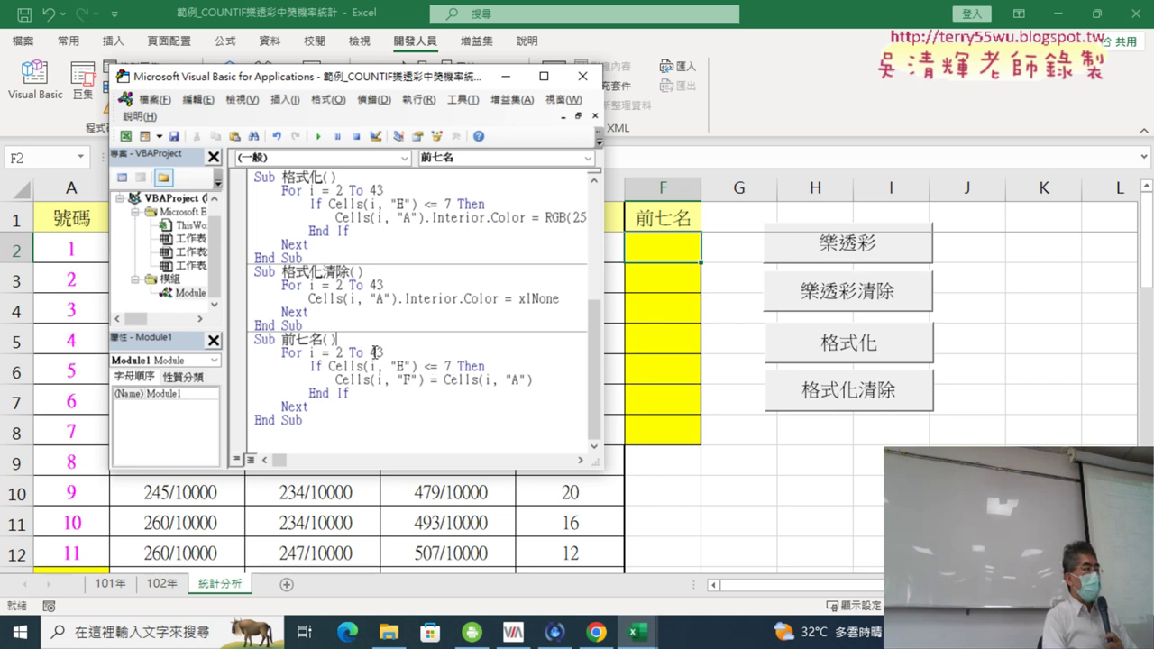
key("Return")
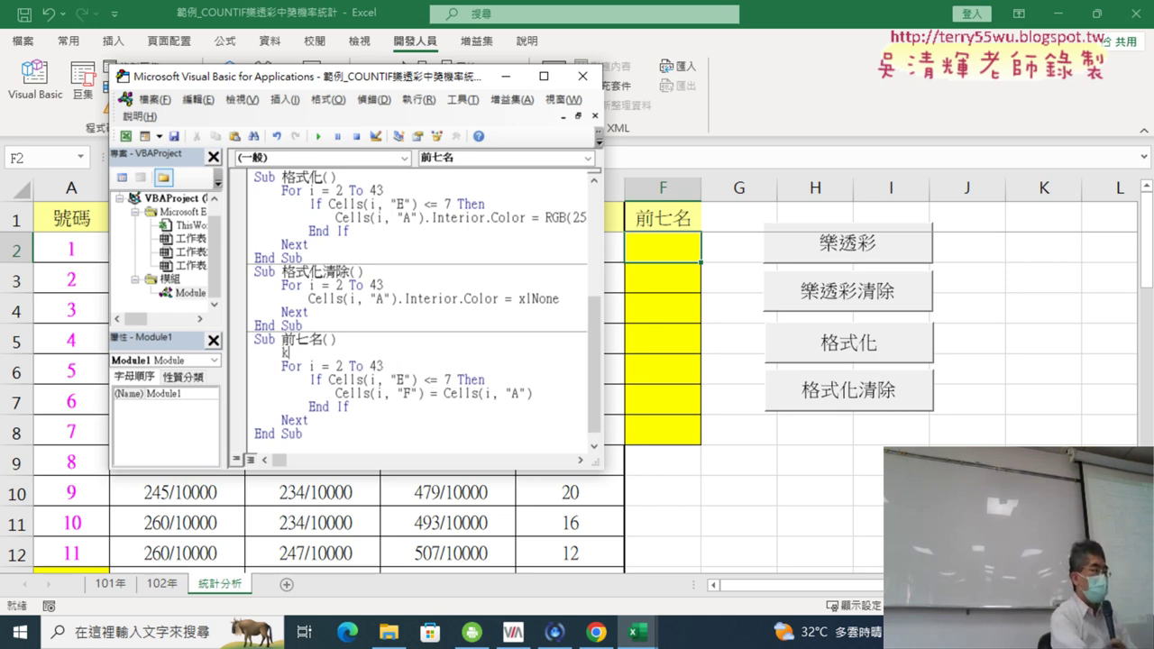
type("=2")
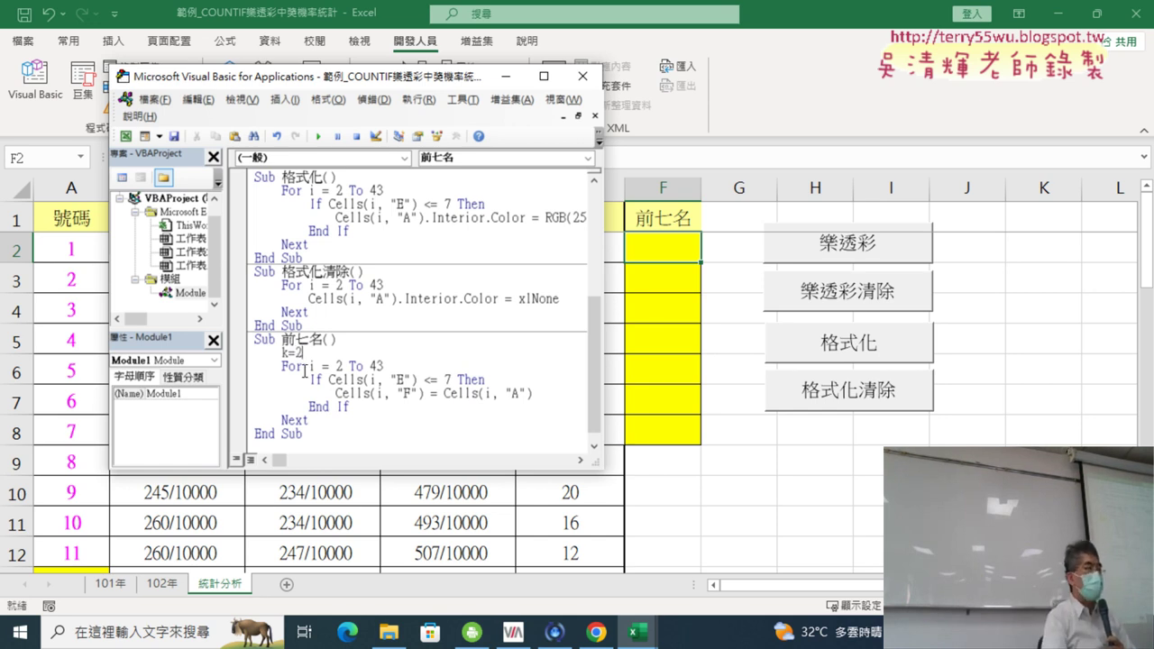
left_click_drag(307, 355, 279, 358)
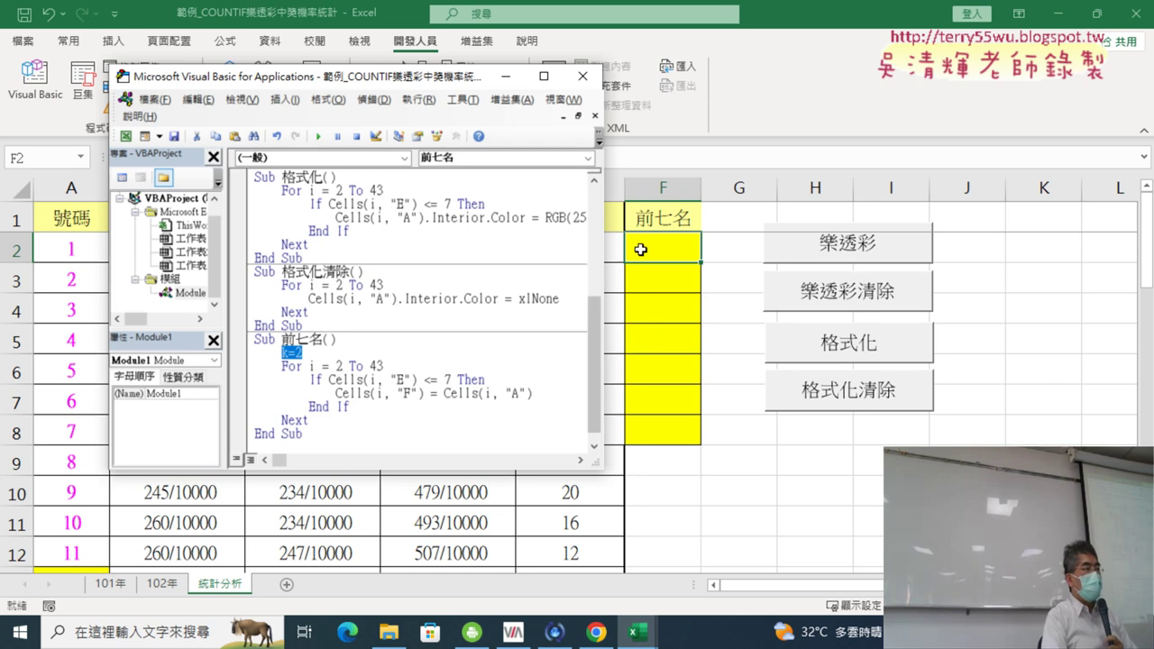
Step: Change Cells(i, "F") to Cells(k, "F") and run 前七名, putting 39 in F2
left_click(389, 395)
double_click(378, 394)
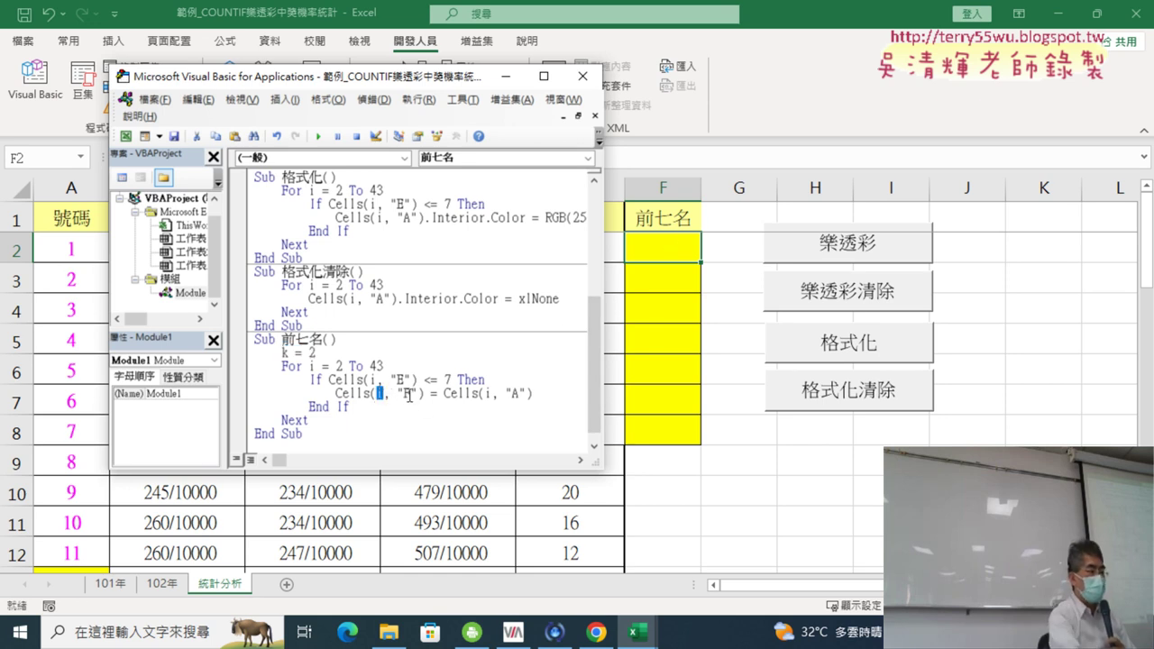
type("k")
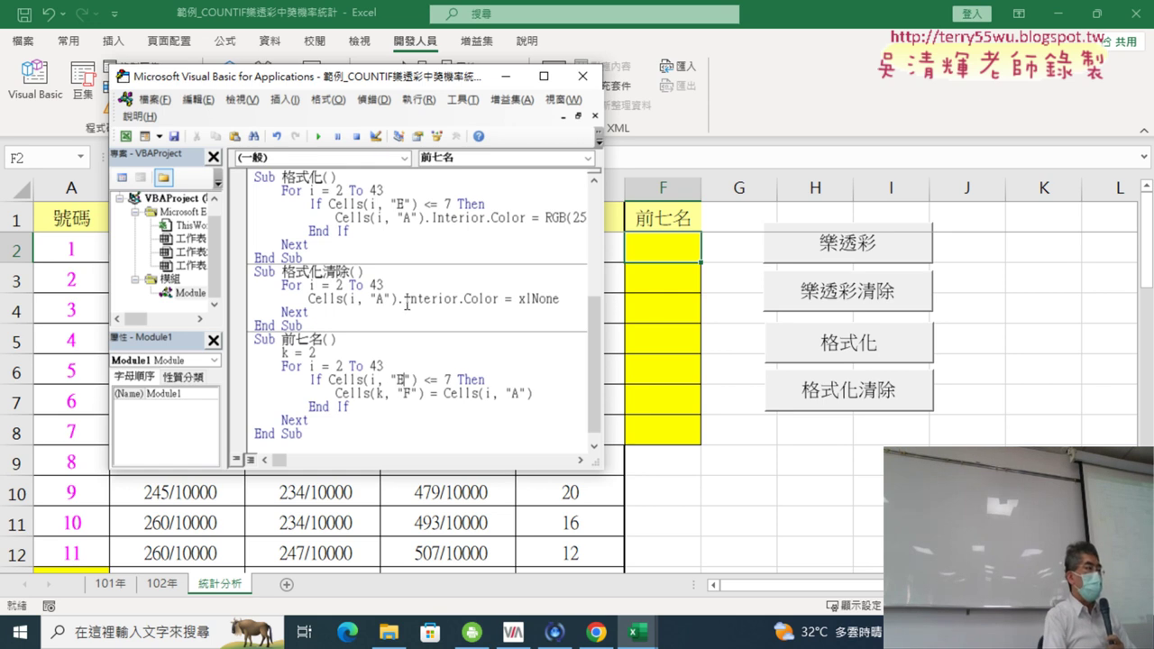
left_click(318, 136)
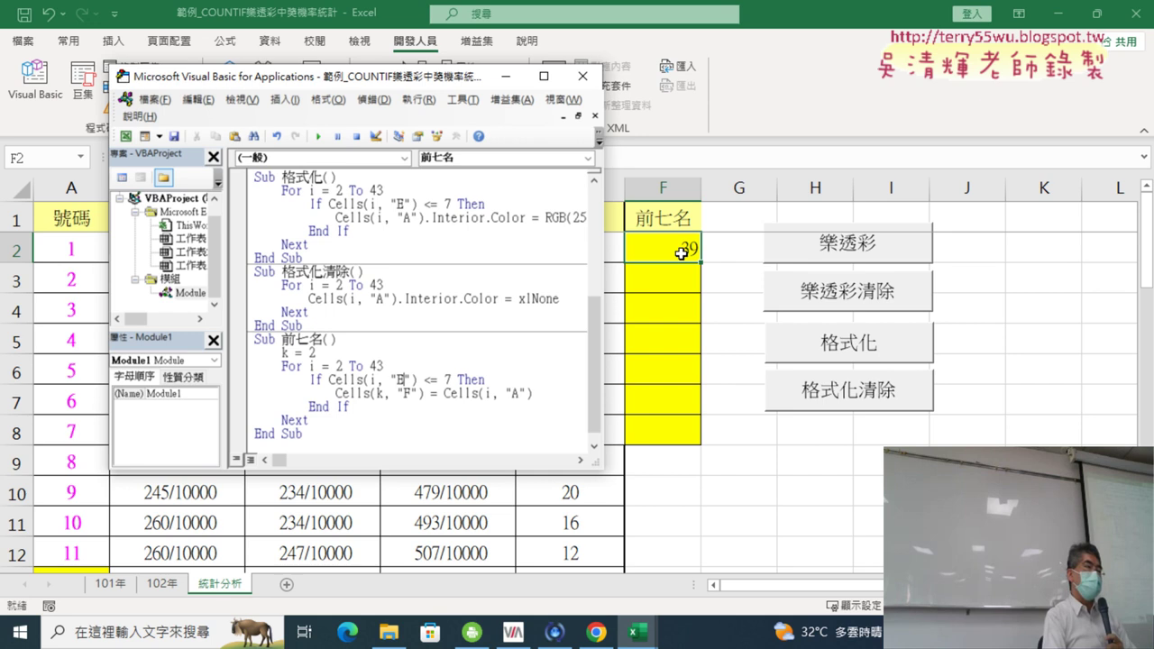
left_click(65, 560)
scroll(65, 559, "down", 1)
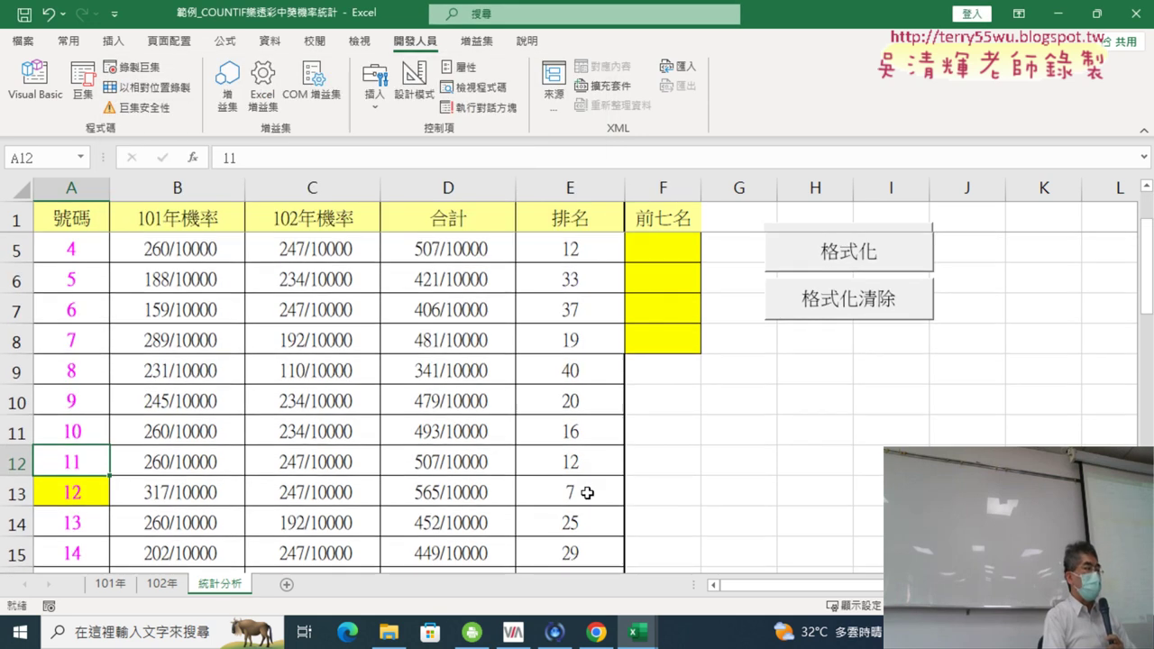
left_click(587, 493)
scroll(587, 492, "down", 2)
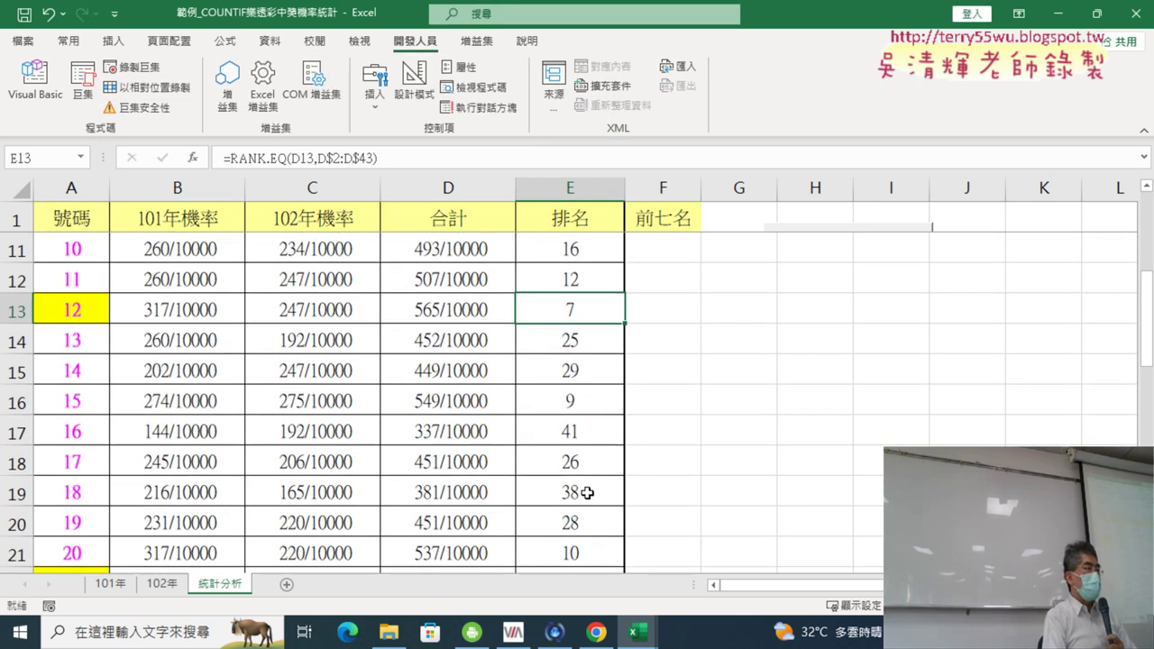
scroll(587, 492, "down", 2)
left_click(79, 400)
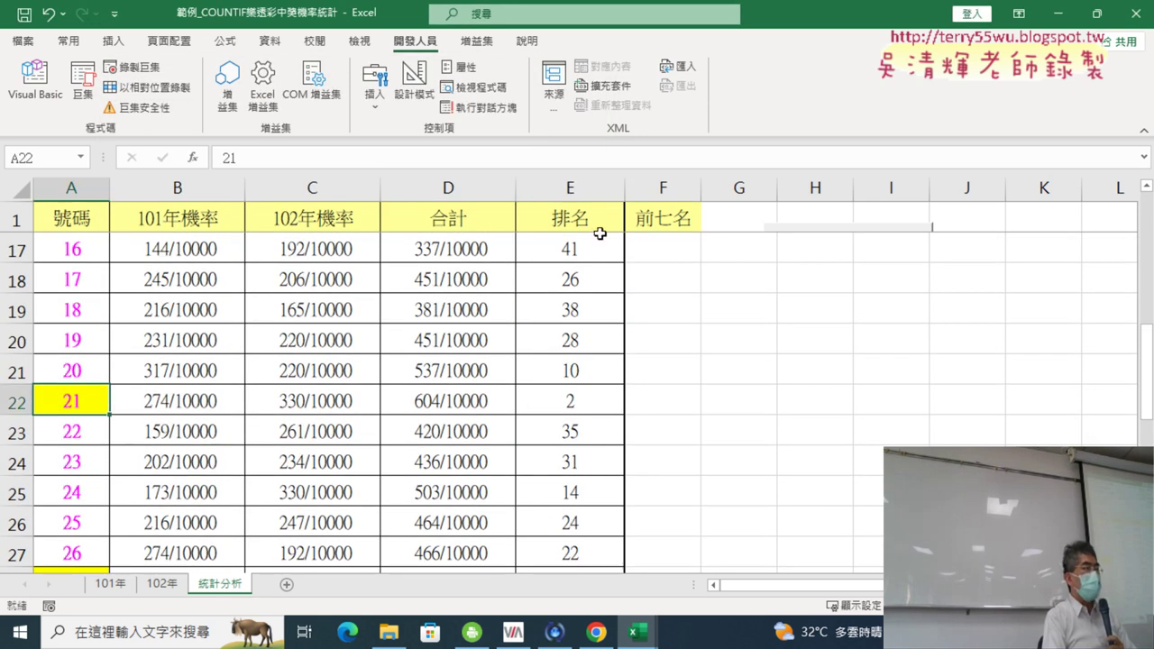
scroll(458, 402, "up", 4)
scroll(671, 288, "up", 1)
left_click(661, 249)
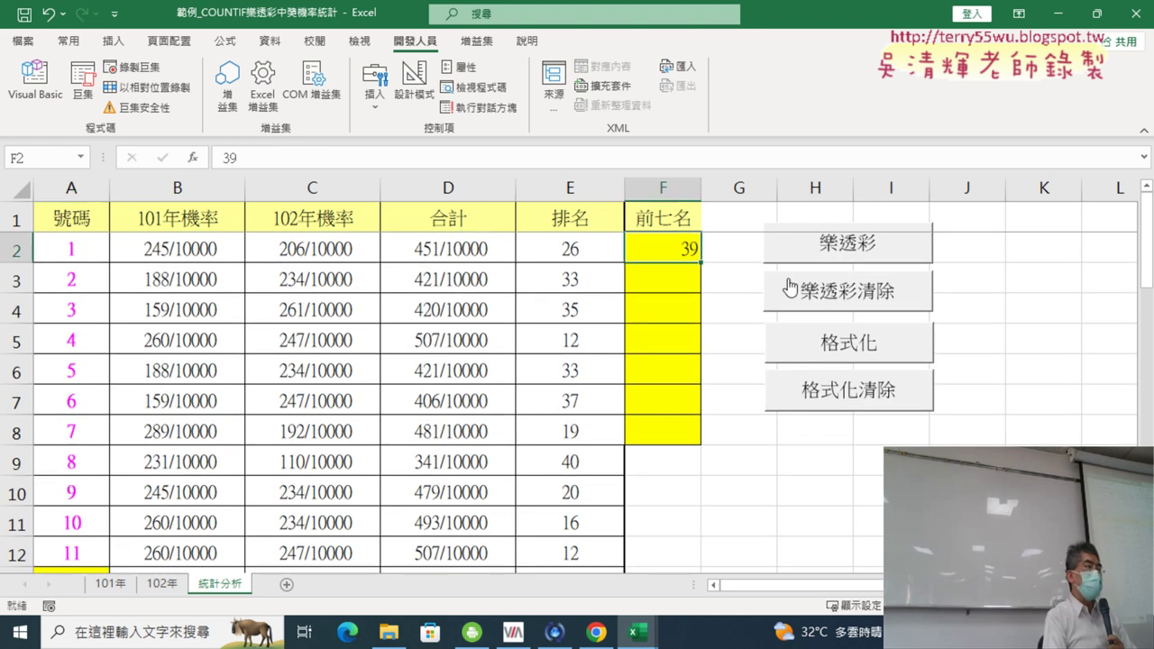
scroll(495, 355, "down", 8)
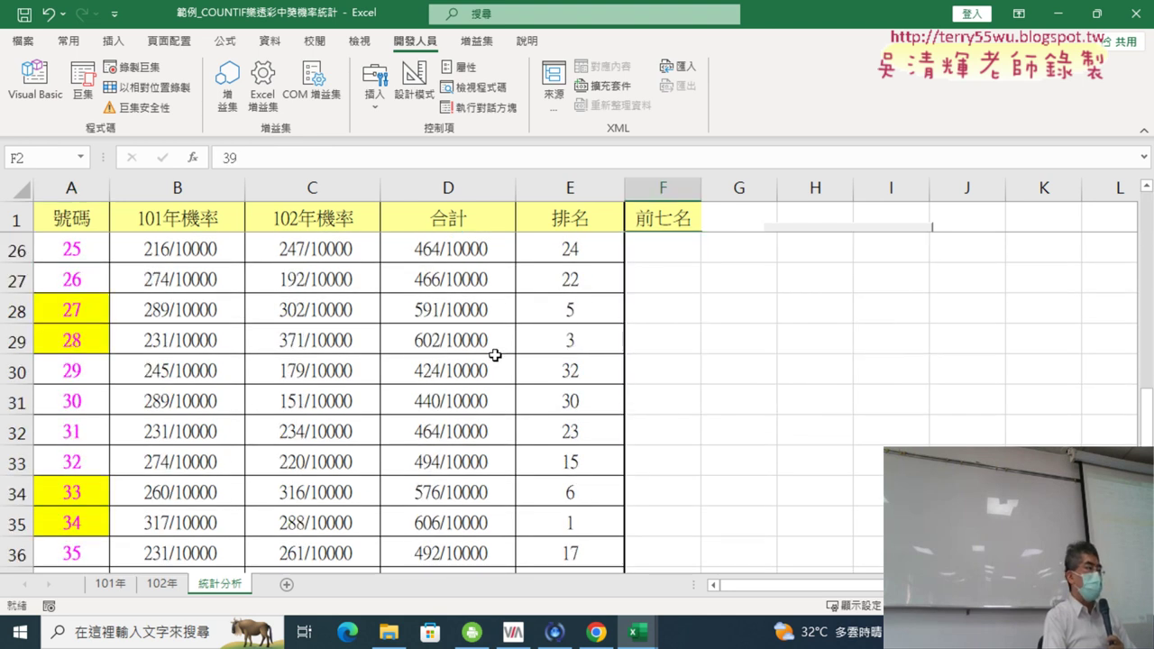
scroll(495, 356, "down", 4)
left_click(90, 316)
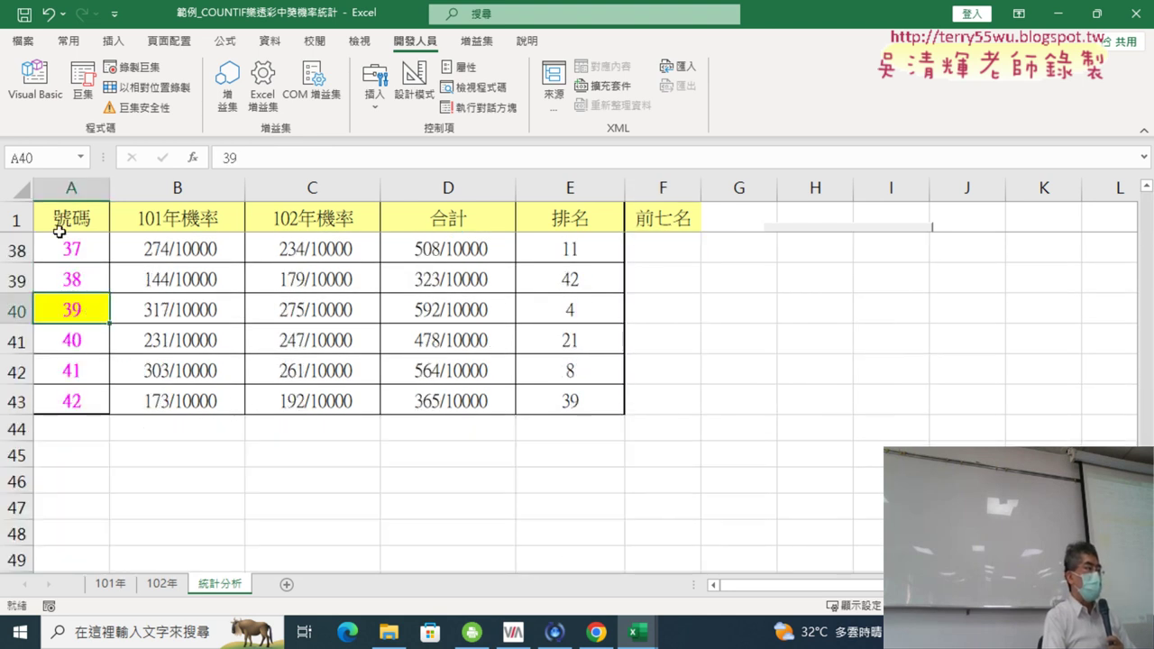
scroll(271, 343, "up", 8)
scroll(307, 348, "up", 4)
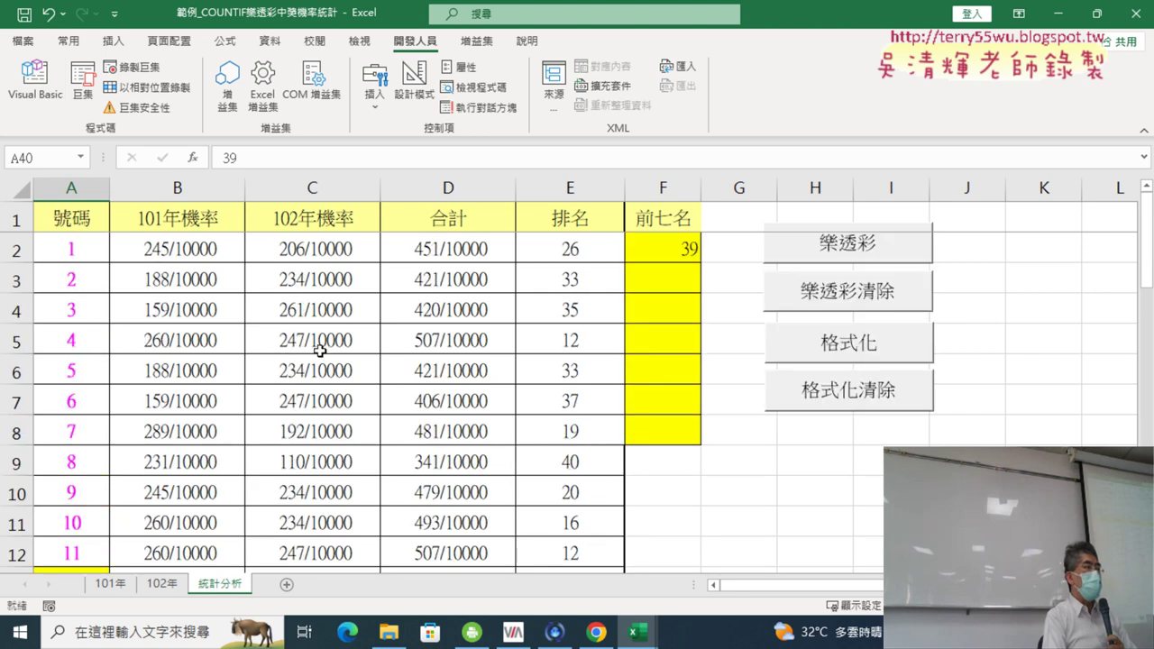
left_click(676, 253)
Step: Add a new line after Cells(k, "F") = Cells(i, "A") in the If block and start typing k=
left_click(34, 81)
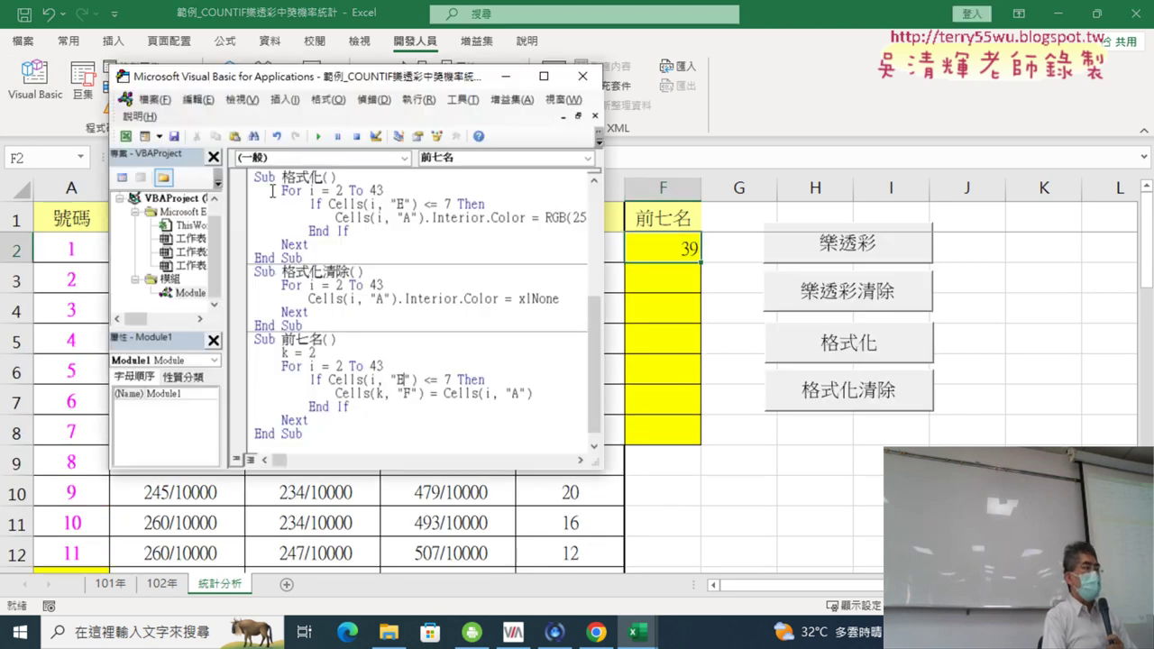
left_click_drag(282, 352, 317, 353)
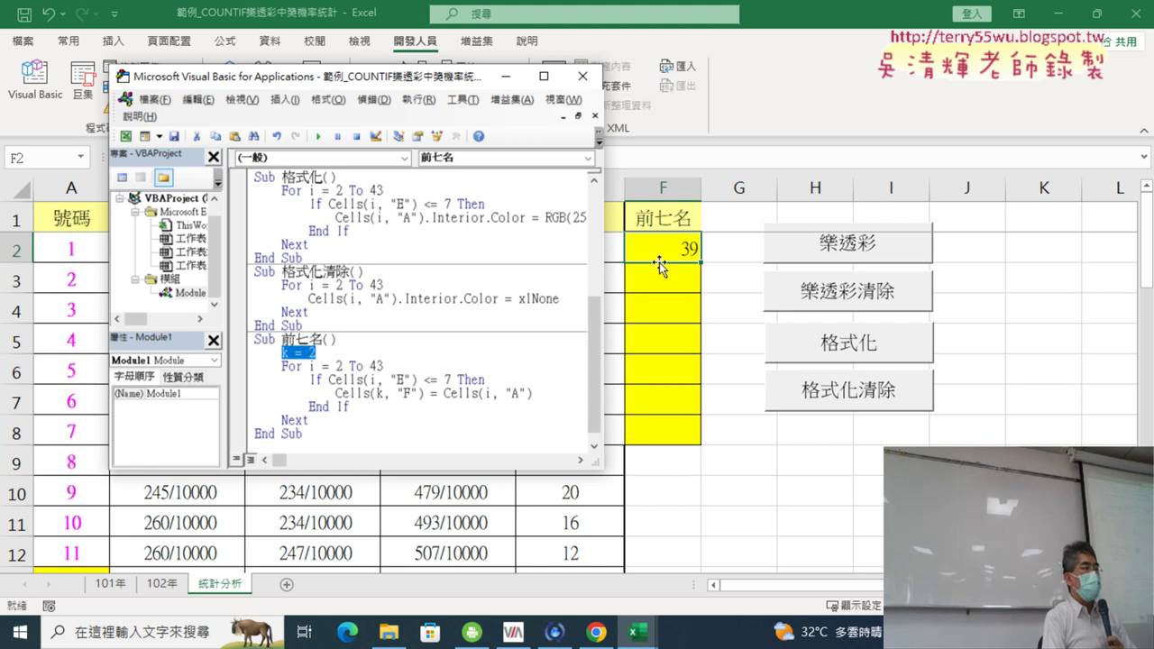
left_click(552, 397)
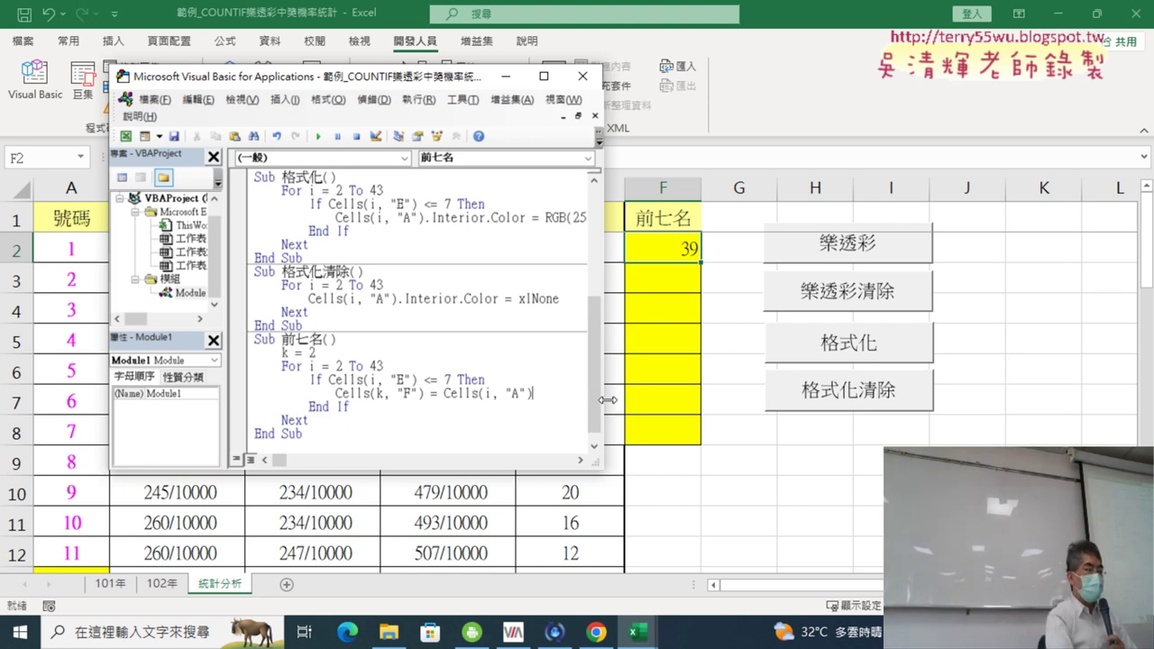
key("Return")
type("k")
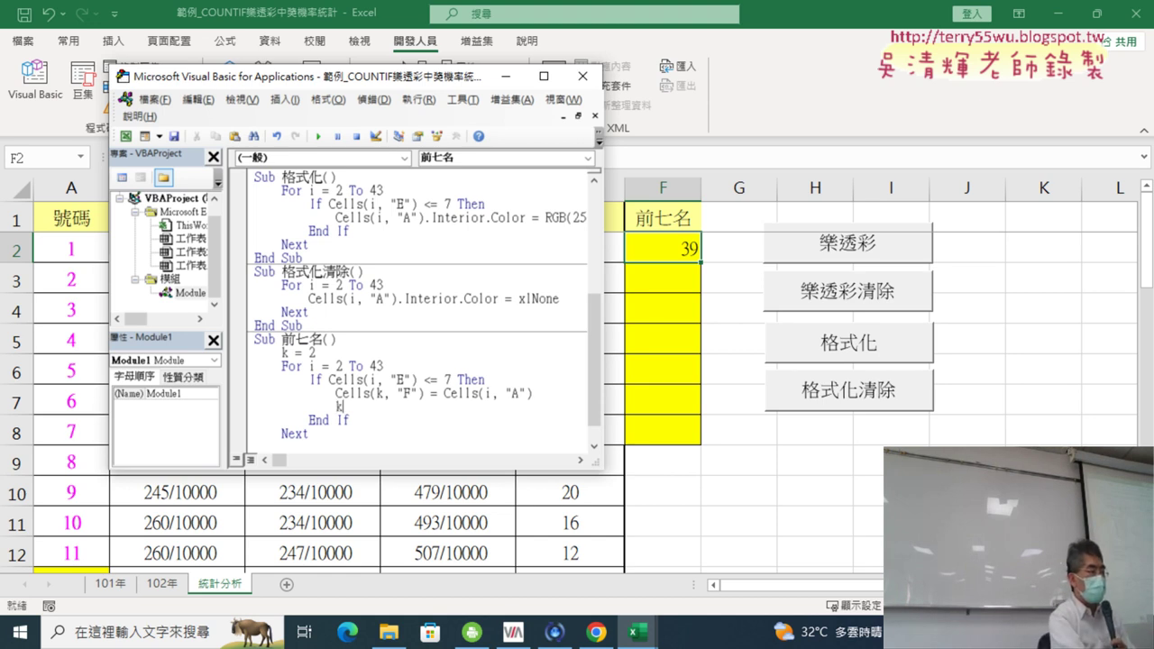
type(" = k + 1")
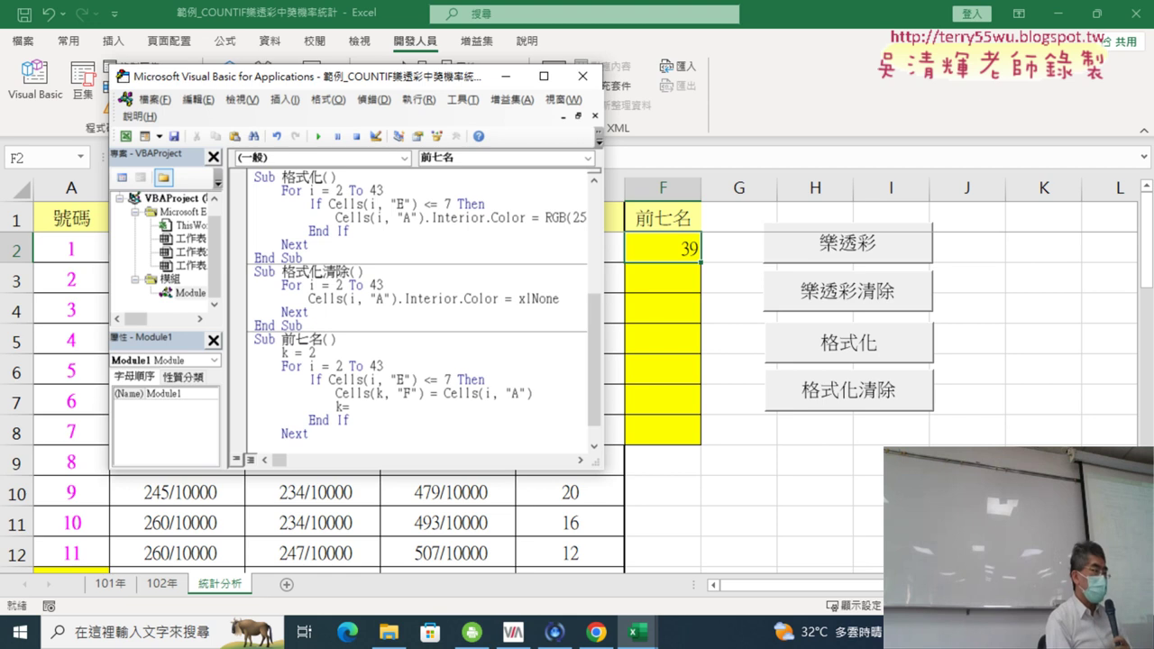
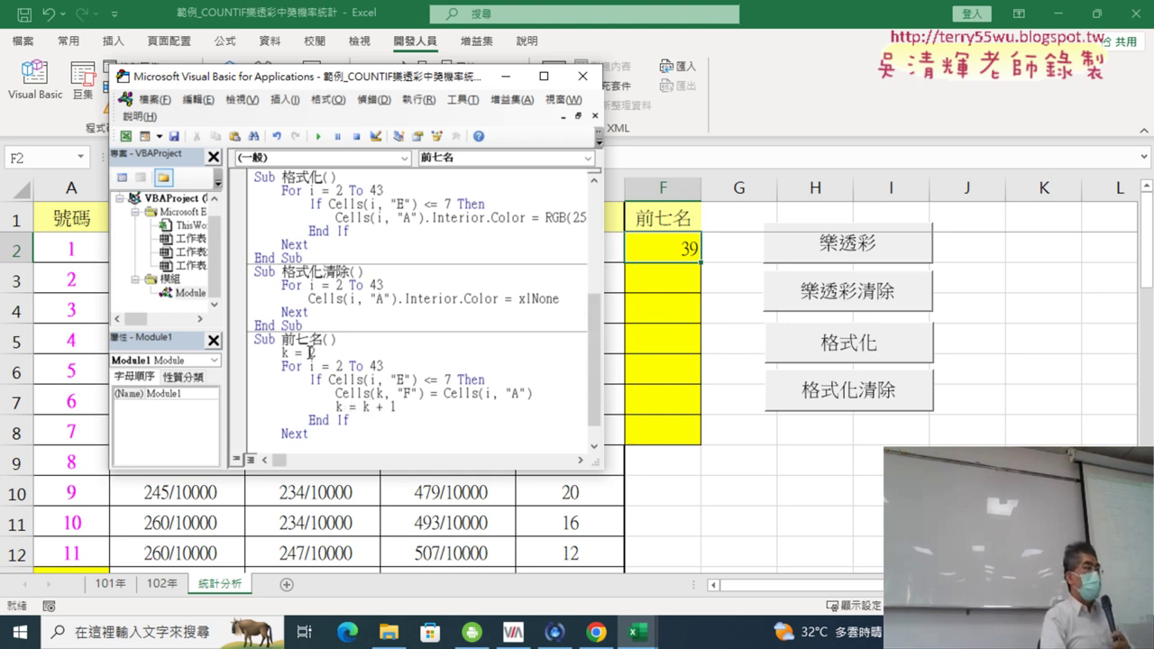
Step: Annotate how k starts at 2 and grows by k = k + 1 after each F write (F2 = 39)
left_click_drag(363, 408, 388, 408)
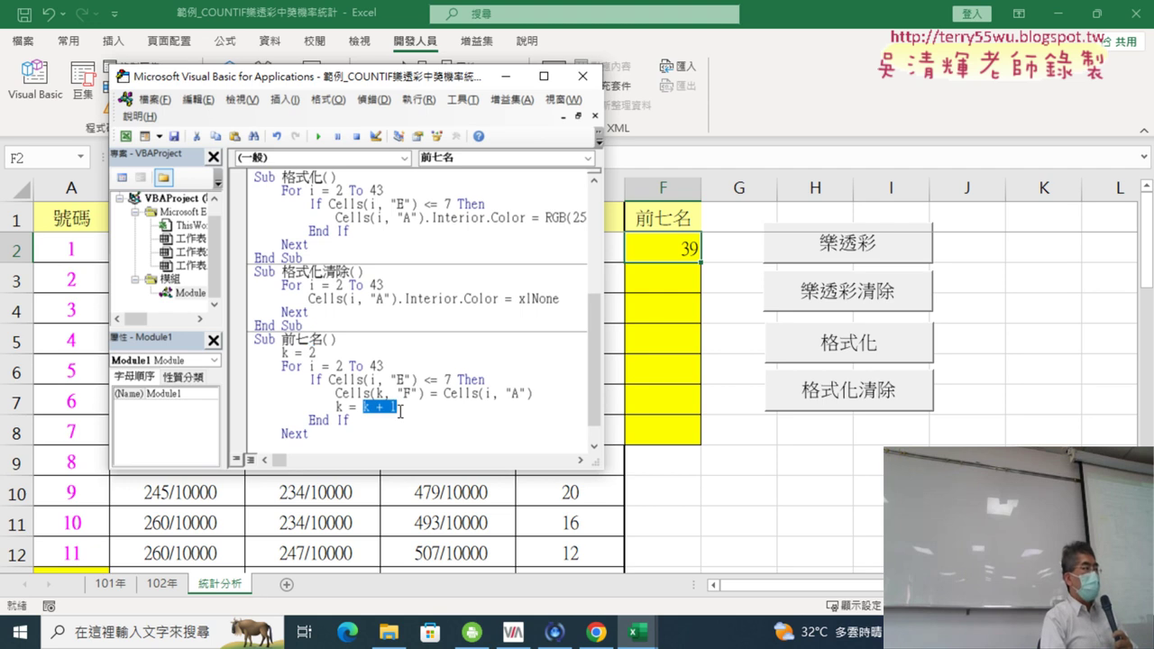
double_click(340, 408)
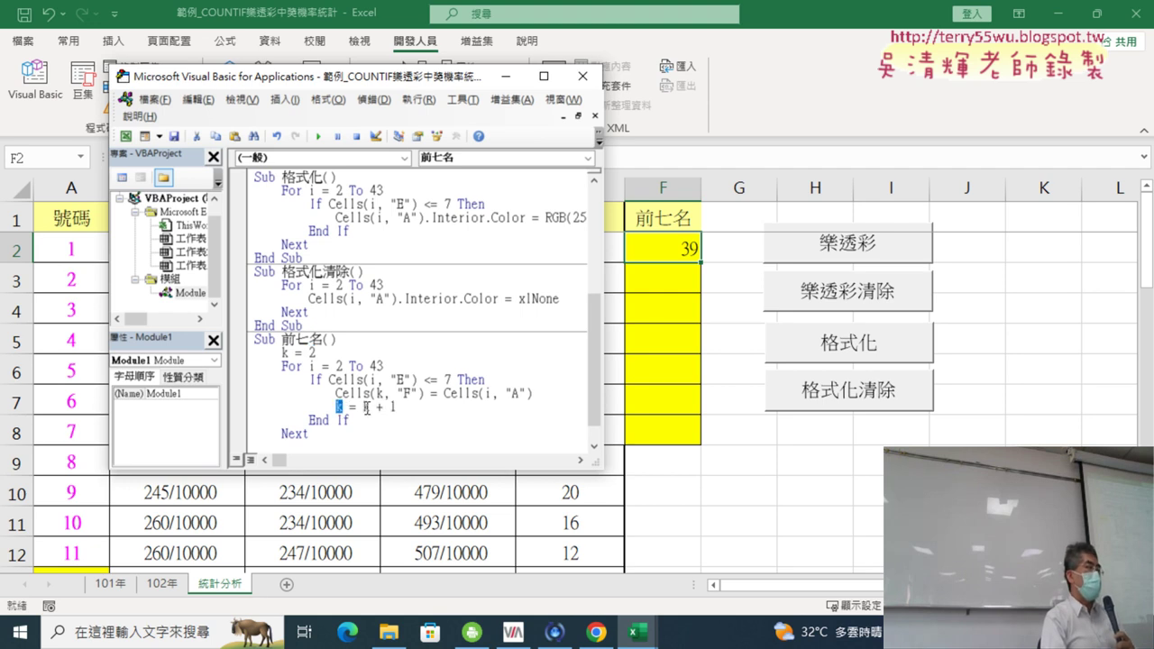
left_click_drag(365, 408, 411, 411)
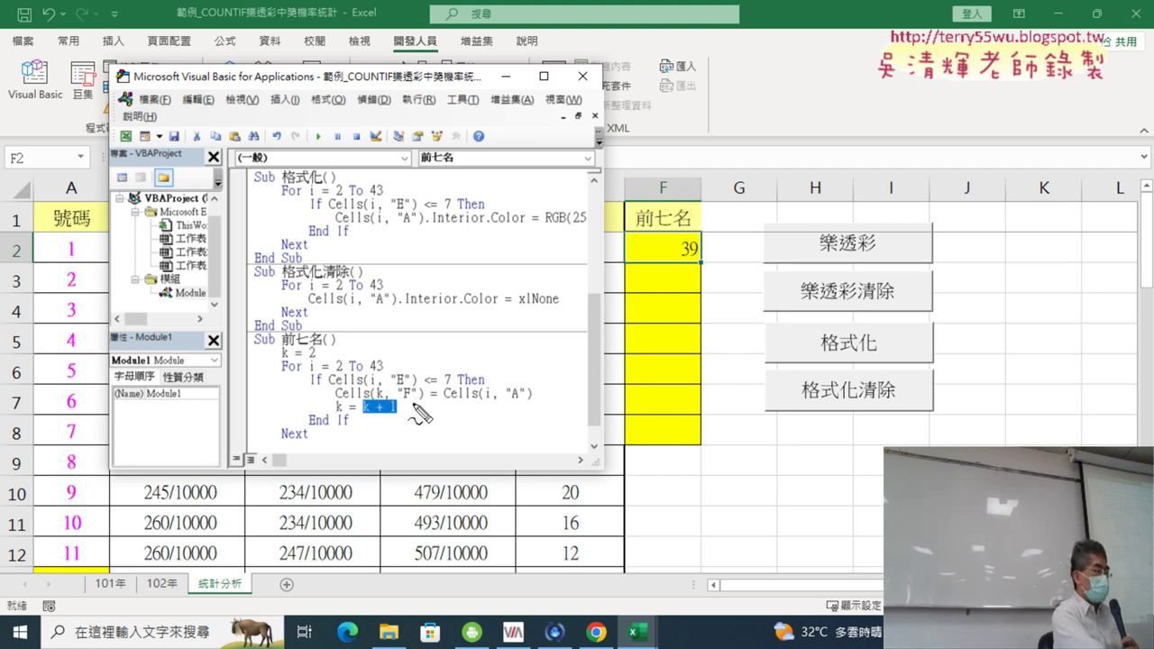
mouse_move(364, 417)
left_mouse_down()
mouse_move(399, 417)
mouse_move(341, 424)
left_mouse_up()
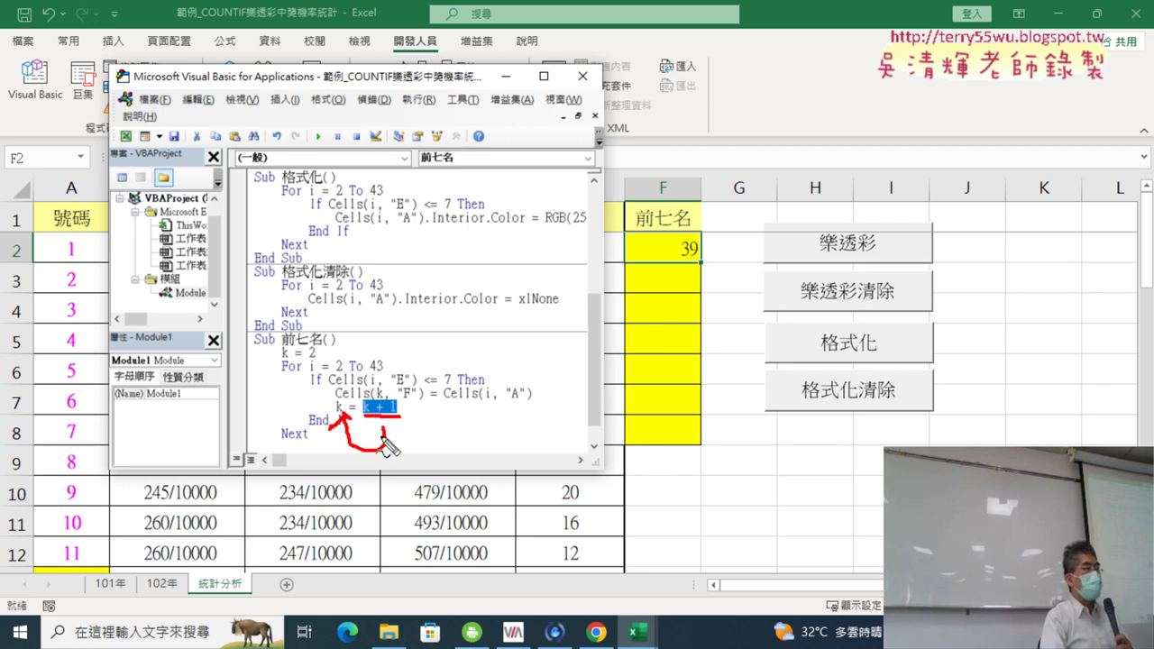
left_click_drag(307, 359, 317, 359)
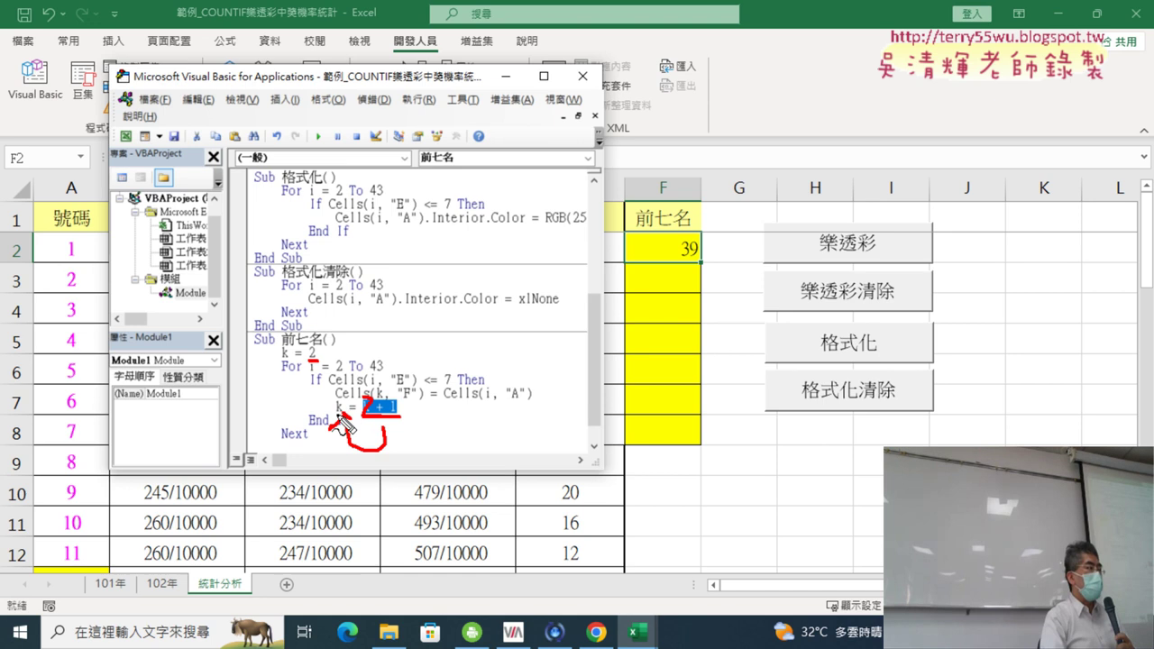
left_click_drag(340, 420, 370, 399)
left_click_drag(708, 242, 709, 259)
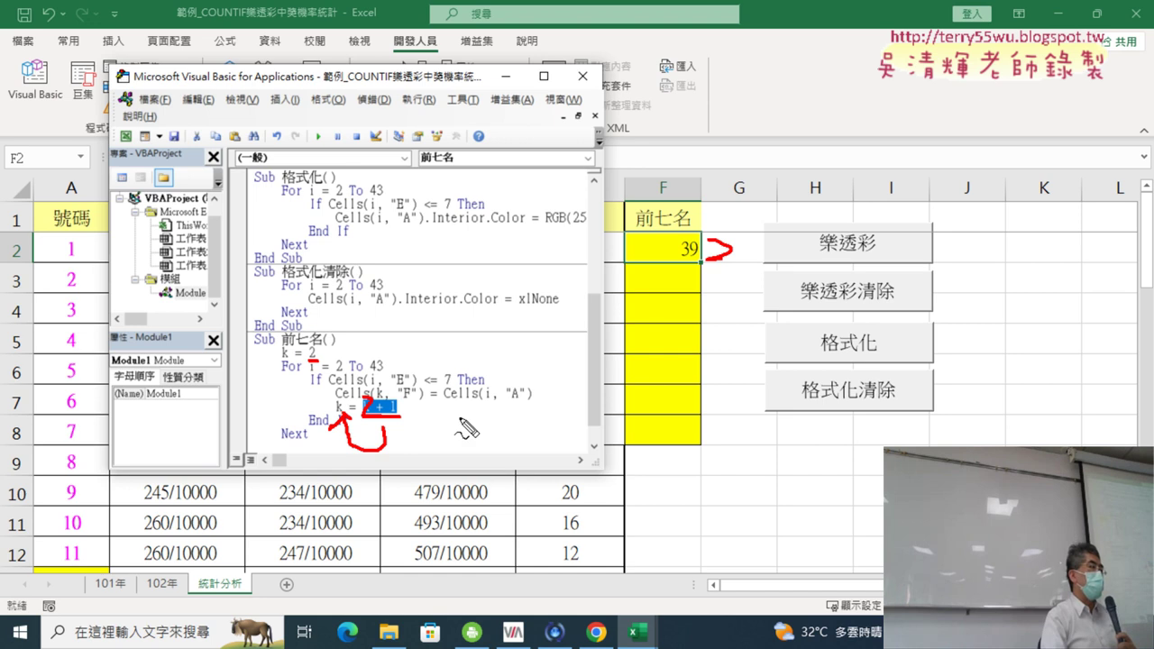
key("Escape")
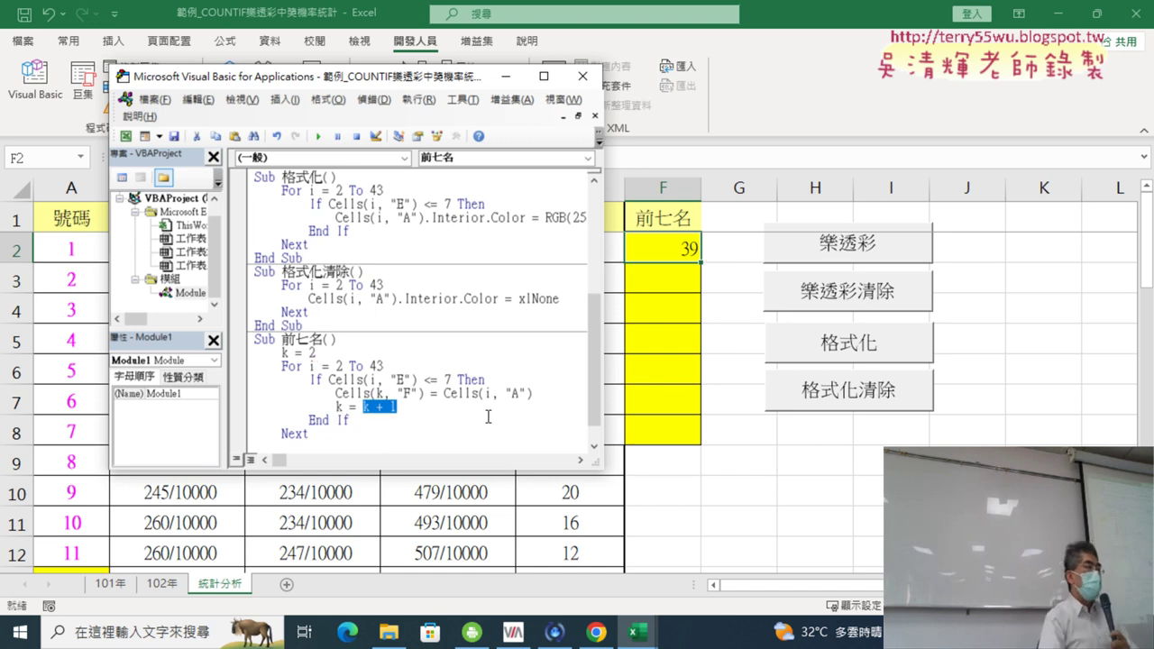
Step: Drag the editor's bottom edge down so the 前七名 macro's End Sub is visible
left_click(477, 411)
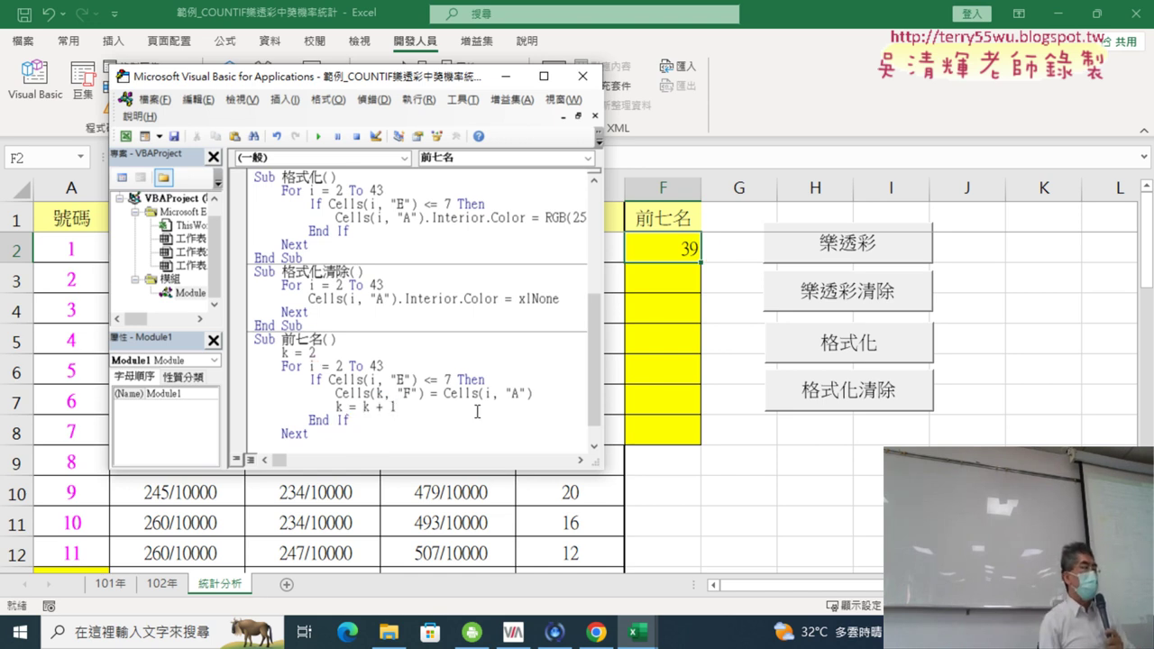
left_click_drag(334, 469, 334, 488)
left_click(357, 434)
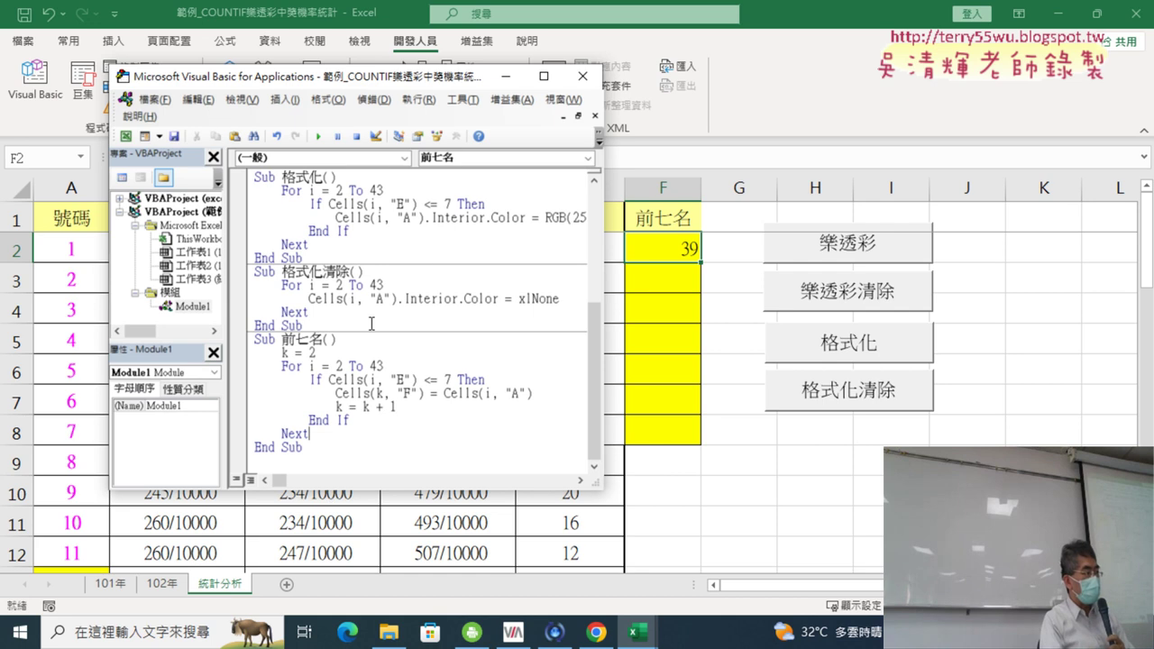
Step: Run 前七名 so F2:F8 show 12, 21, 27, 28, 33, 34, 39, then enlarge the code area
left_click(317, 135)
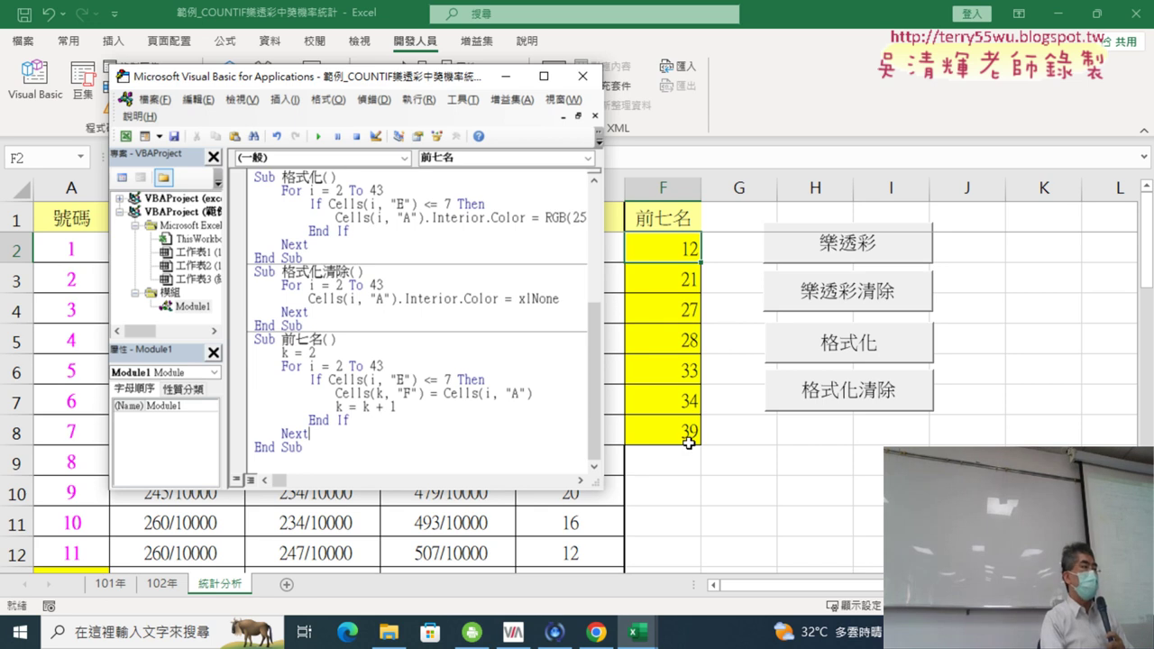
left_click_drag(433, 488, 432, 502)
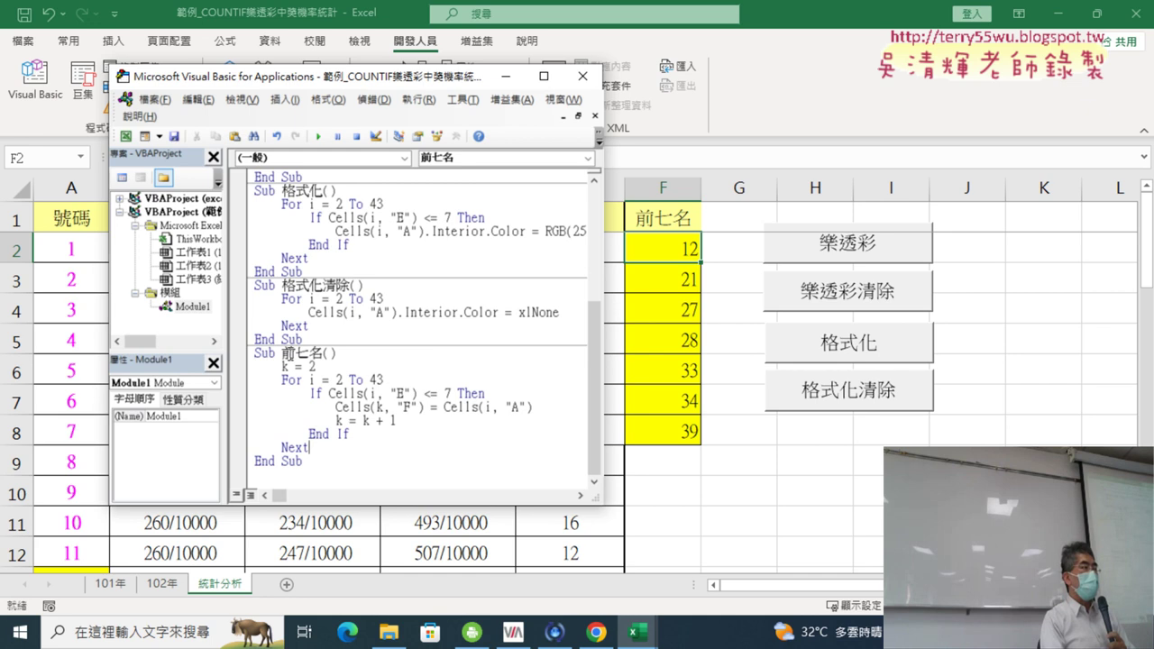
left_click_drag(281, 354, 310, 354)
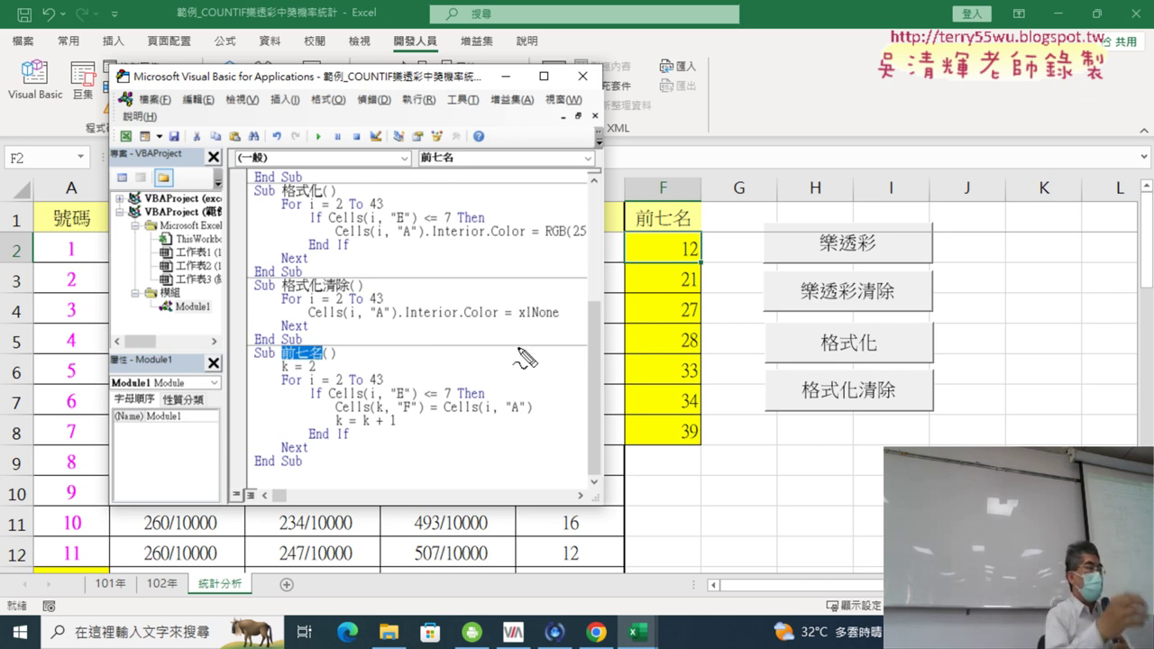
mouse_move(341, 268)
left_mouse_down()
mouse_move(262, 236)
mouse_move(415, 209)
mouse_move(347, 270)
mouse_move(264, 233)
mouse_move(144, 285)
mouse_move(158, 379)
mouse_move(248, 397)
left_mouse_up()
left_click_drag(249, 402, 212, 417)
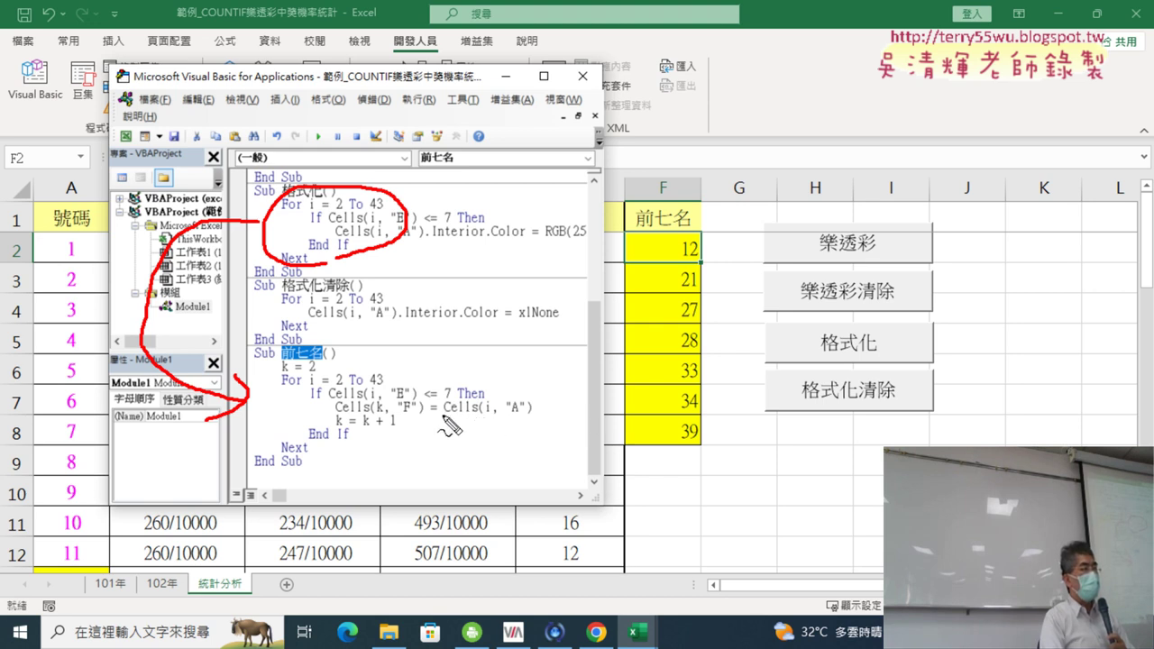
left_click_drag(442, 415, 336, 414)
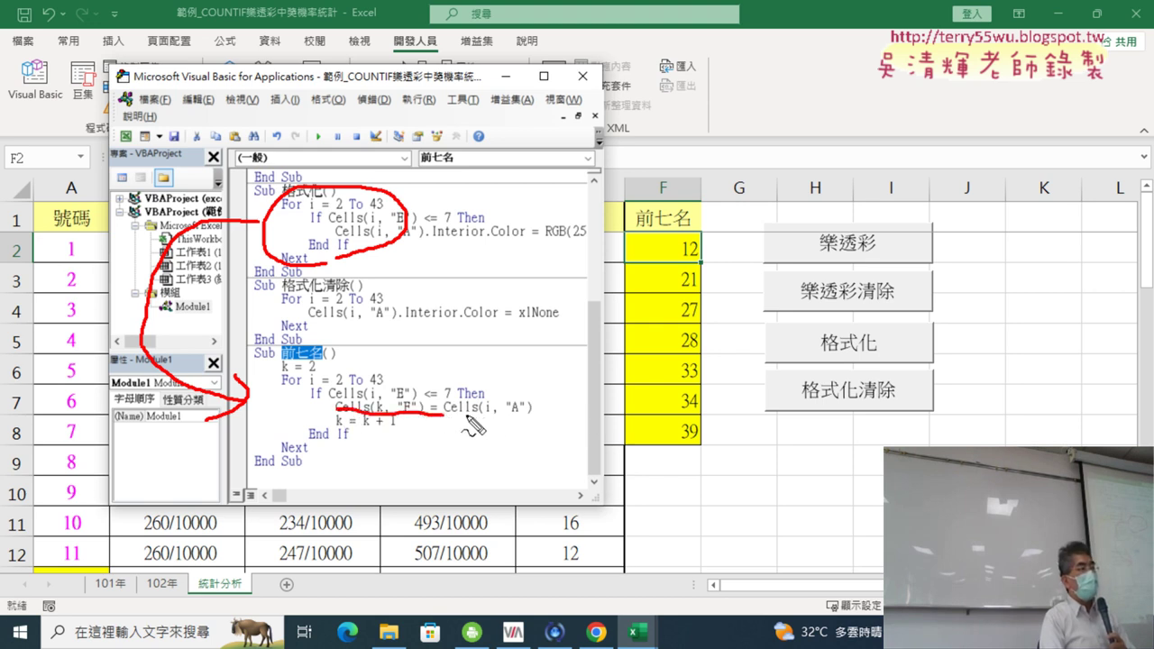
mouse_move(446, 415)
left_mouse_down()
mouse_move(533, 414)
mouse_move(412, 402)
left_mouse_up()
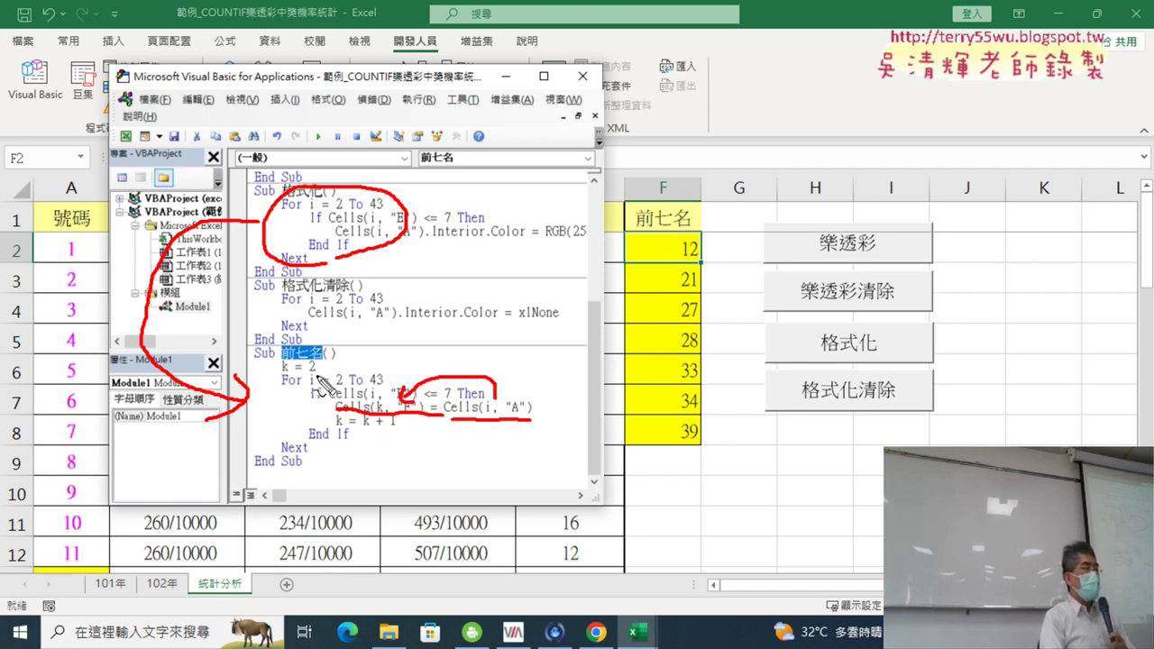
left_click_drag(32, 235, 27, 259)
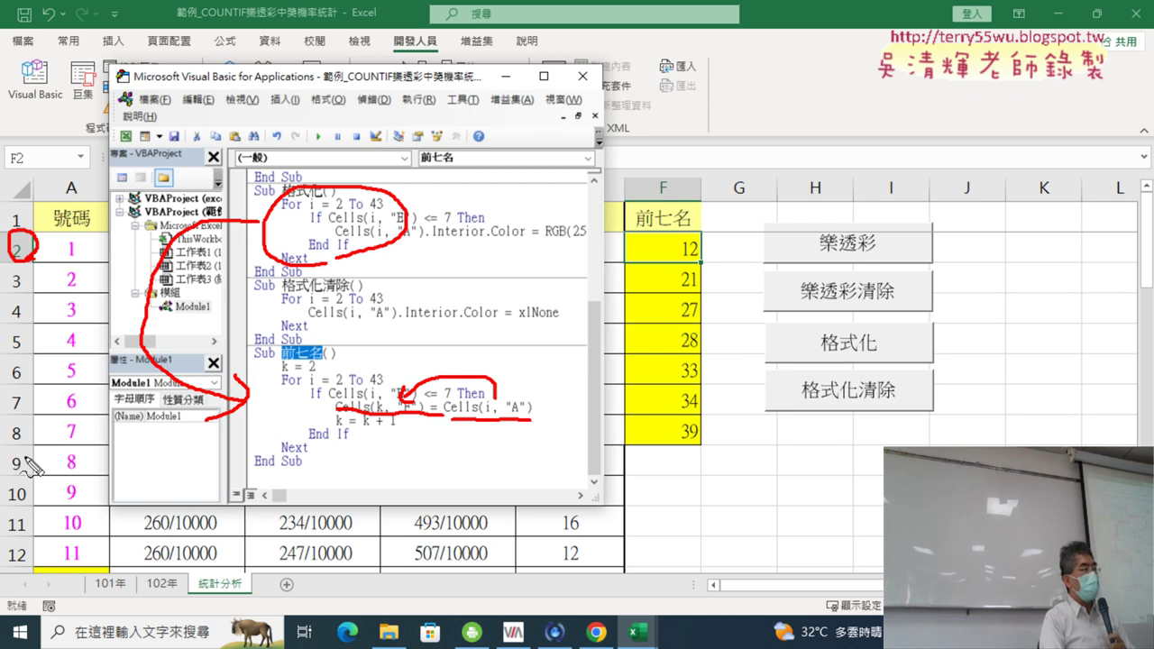
left_click_drag(27, 420, 29, 443)
left_click_drag(32, 271, 54, 366)
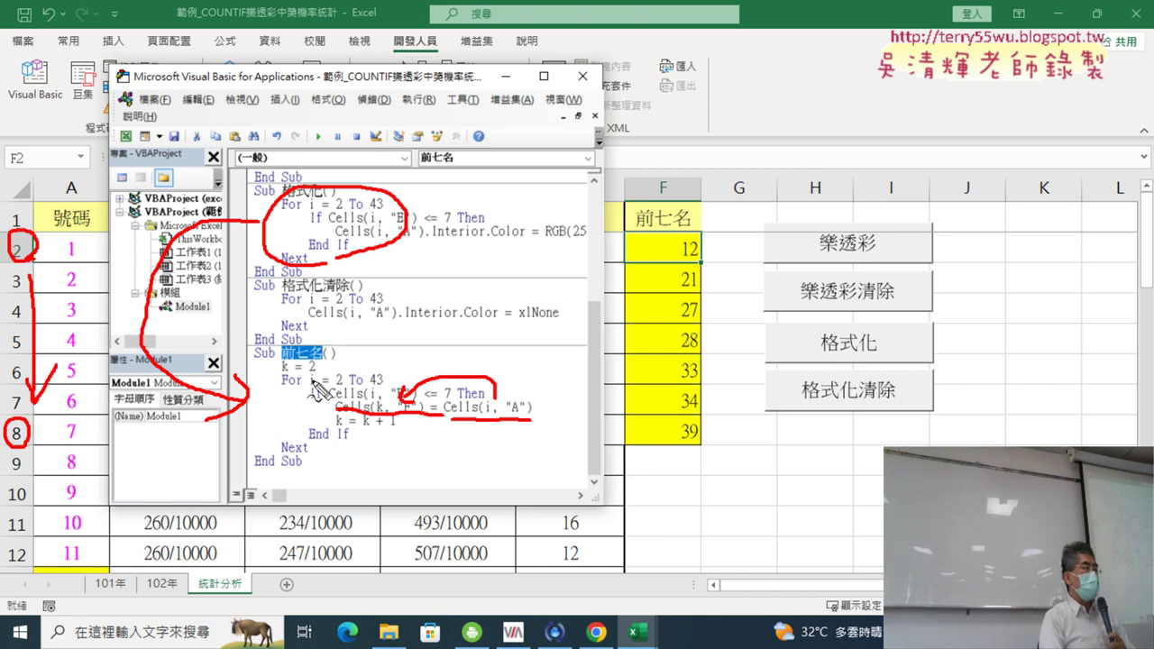
mouse_move(311, 397)
left_mouse_down()
mouse_move(338, 378)
mouse_move(315, 368)
left_mouse_up()
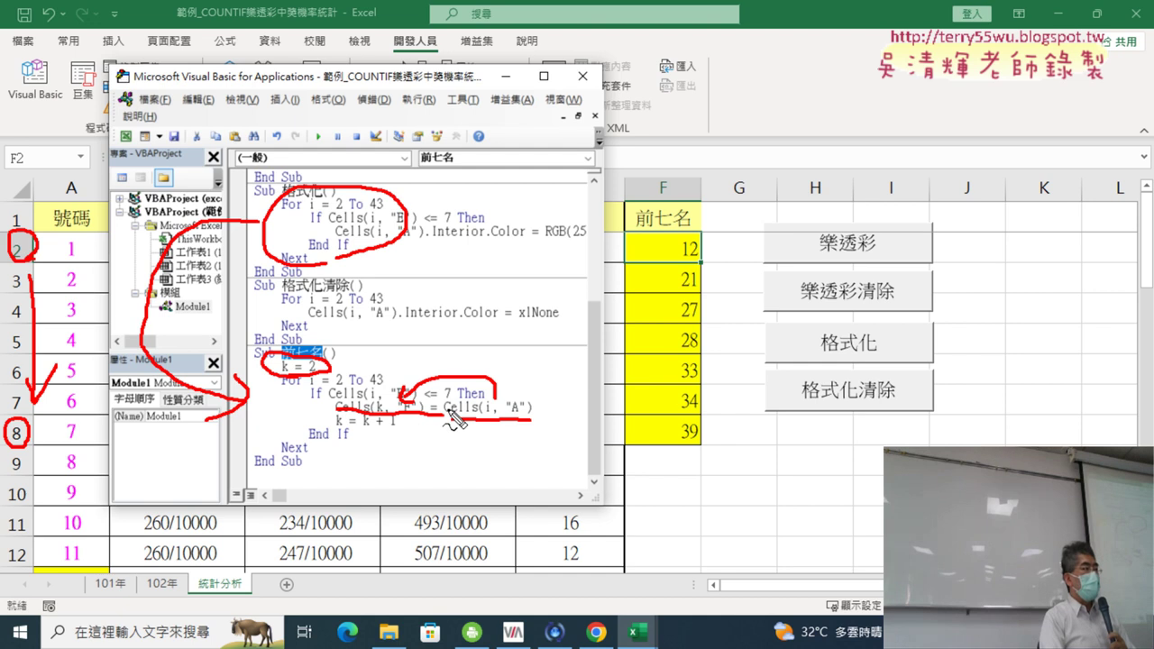
mouse_move(386, 430)
left_mouse_down()
mouse_move(397, 432)
mouse_move(343, 430)
left_mouse_up()
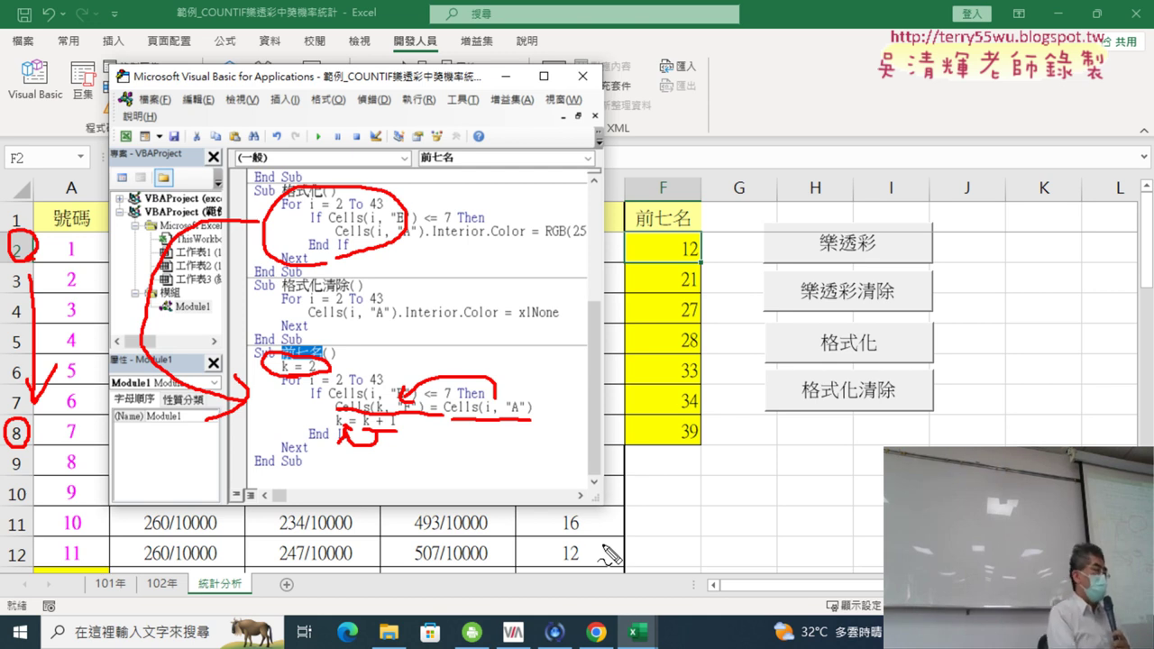
key("Escape")
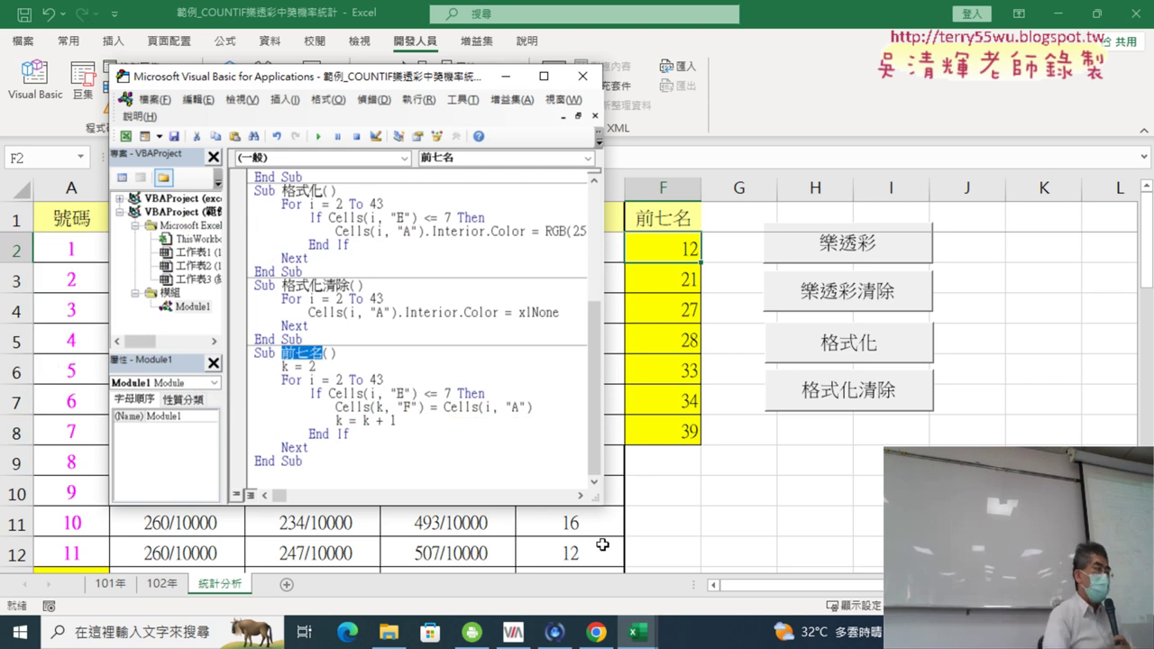
Step: Create a new Sub 前七名清除 below End Sub by copying and renaming the 前七名 heading
mouse_move(303, 461)
left_mouse_down()
mouse_move(260, 361)
mouse_move(289, 354)
mouse_move(236, 349)
left_mouse_up()
left_click(334, 366)
left_click(322, 351)
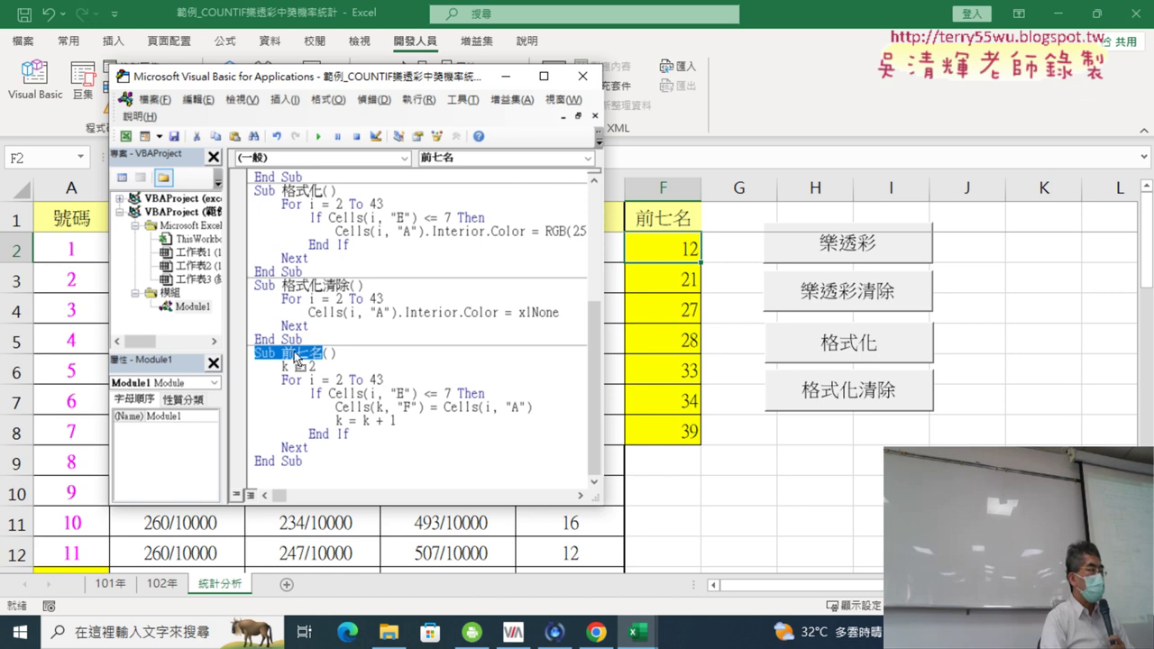
key("ctrl+c")
left_click(299, 474)
key("ctrl+v")
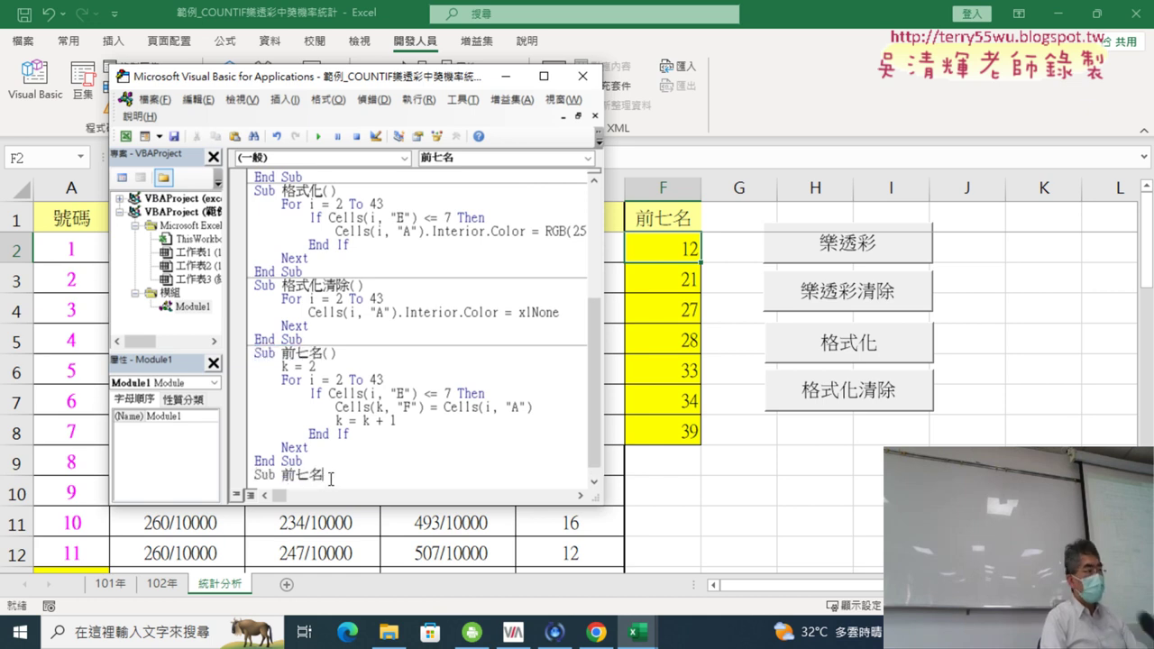
type("7")
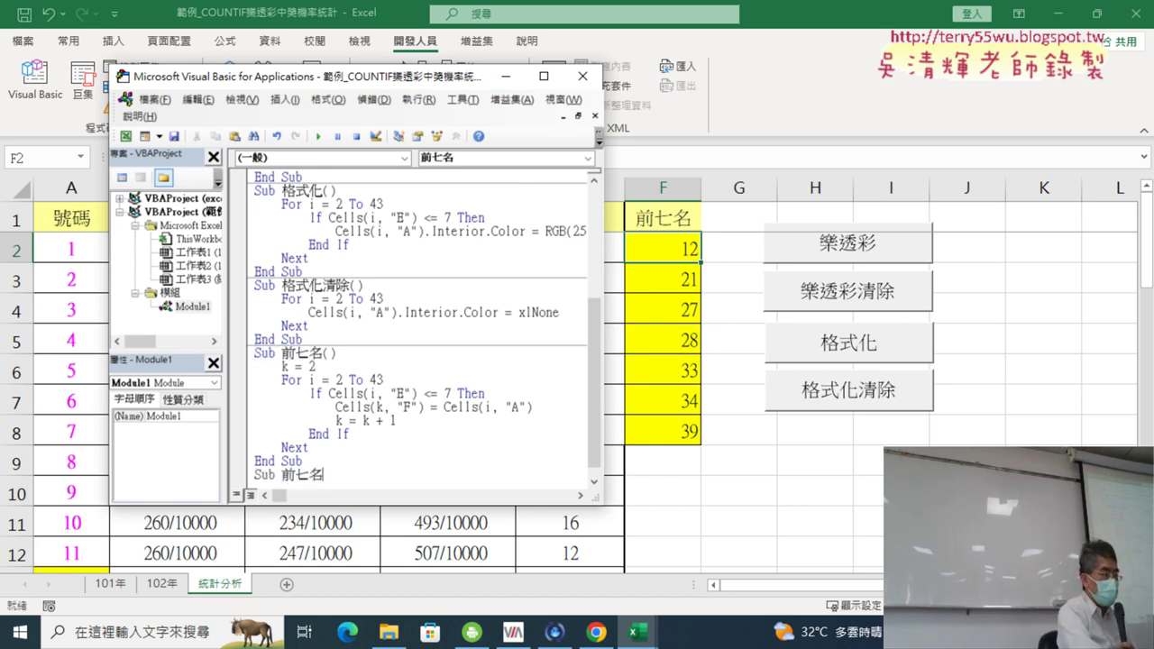
type("(")
key("space")
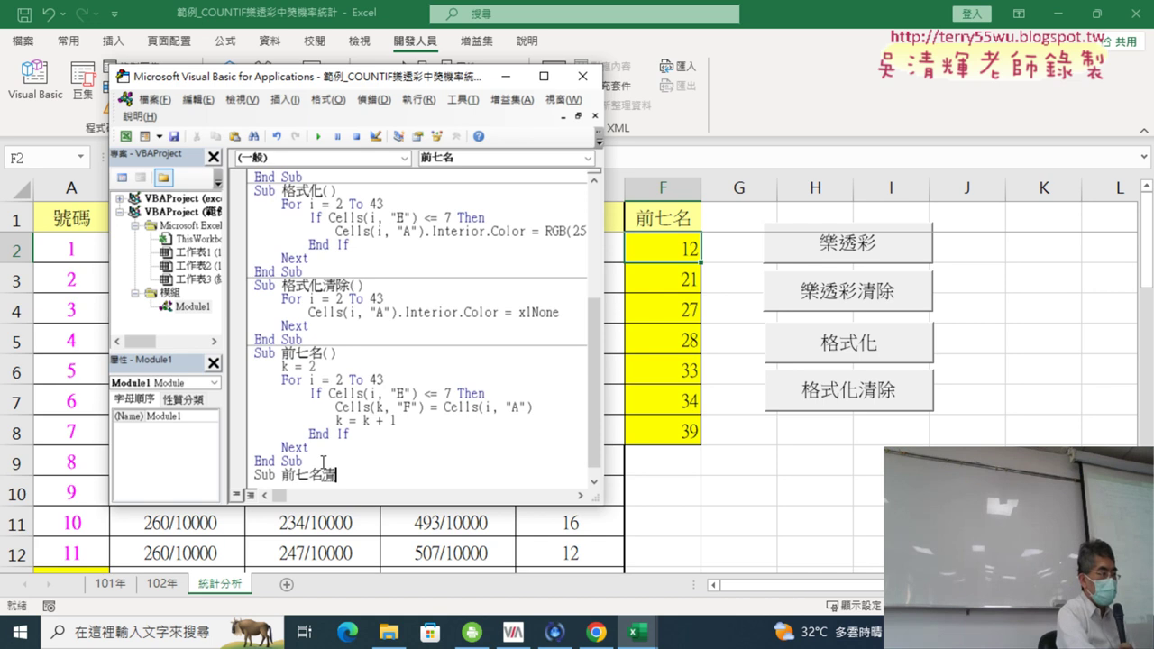
type("j6")
key("Return")
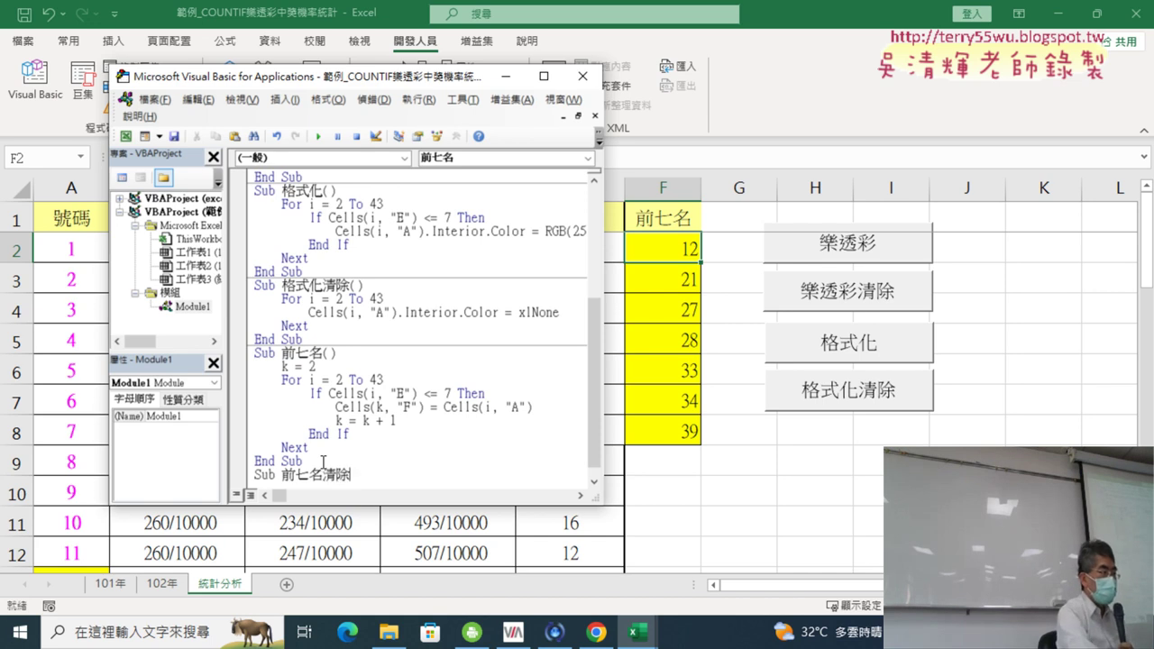
key("Return")
Step: Add a For i = 2 To 8 … Next loop to 前七名清除
scroll(310, 265, "down", 1)
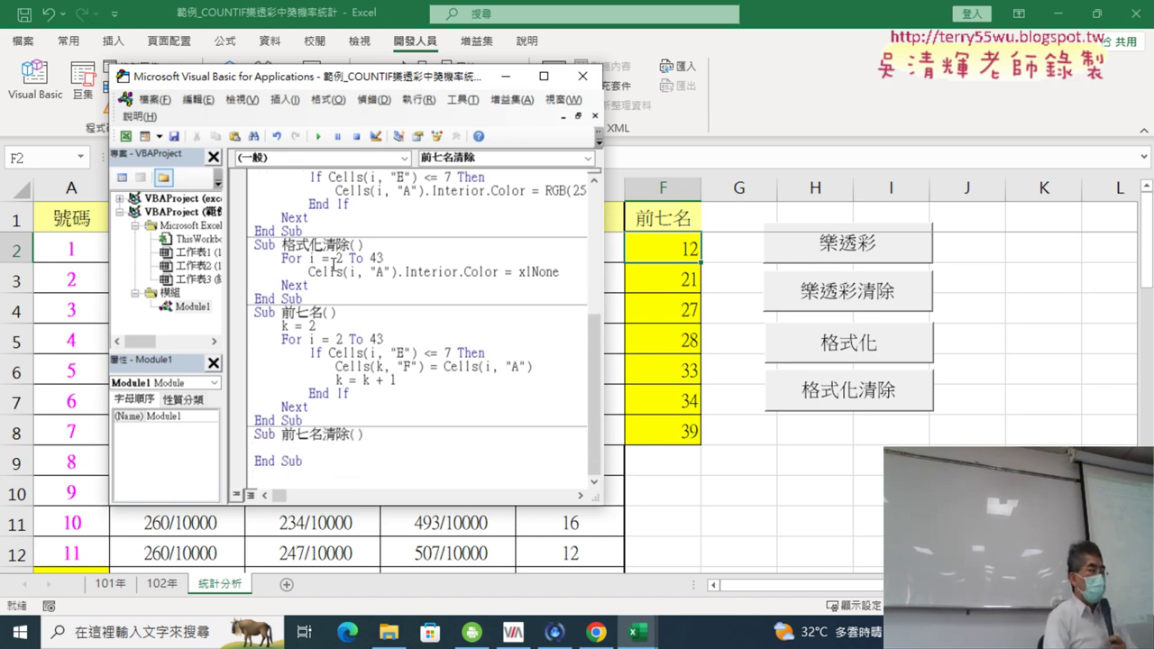
left_click_drag(390, 339, 246, 347)
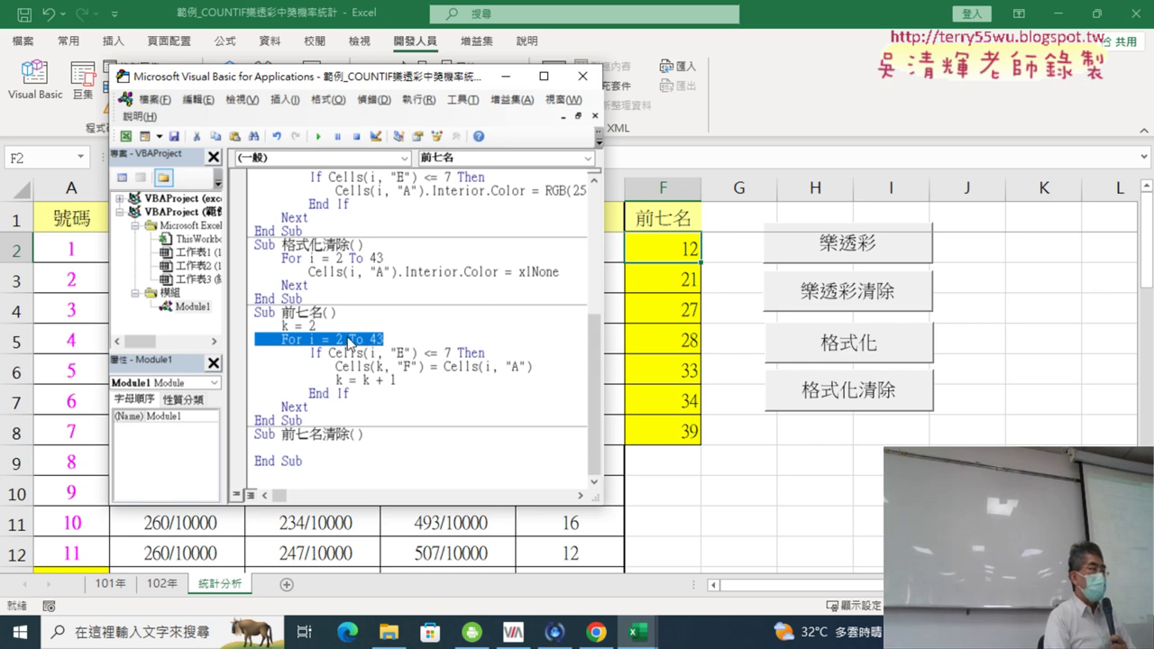
left_click_drag(350, 343, 289, 451)
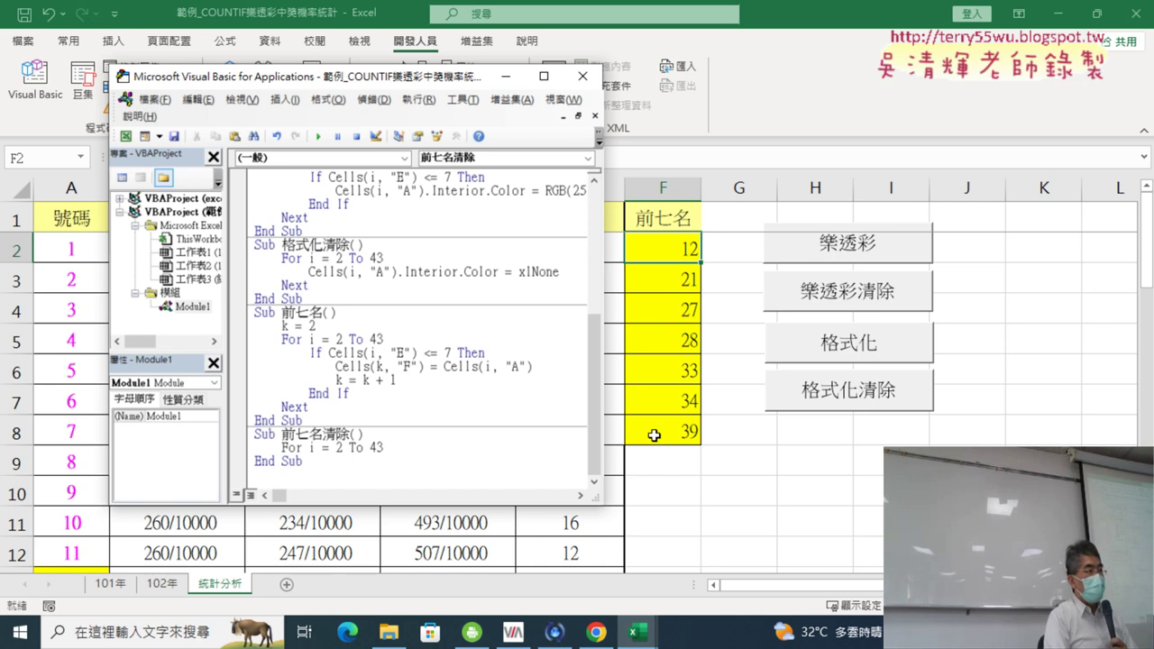
left_click_drag(392, 454, 370, 453)
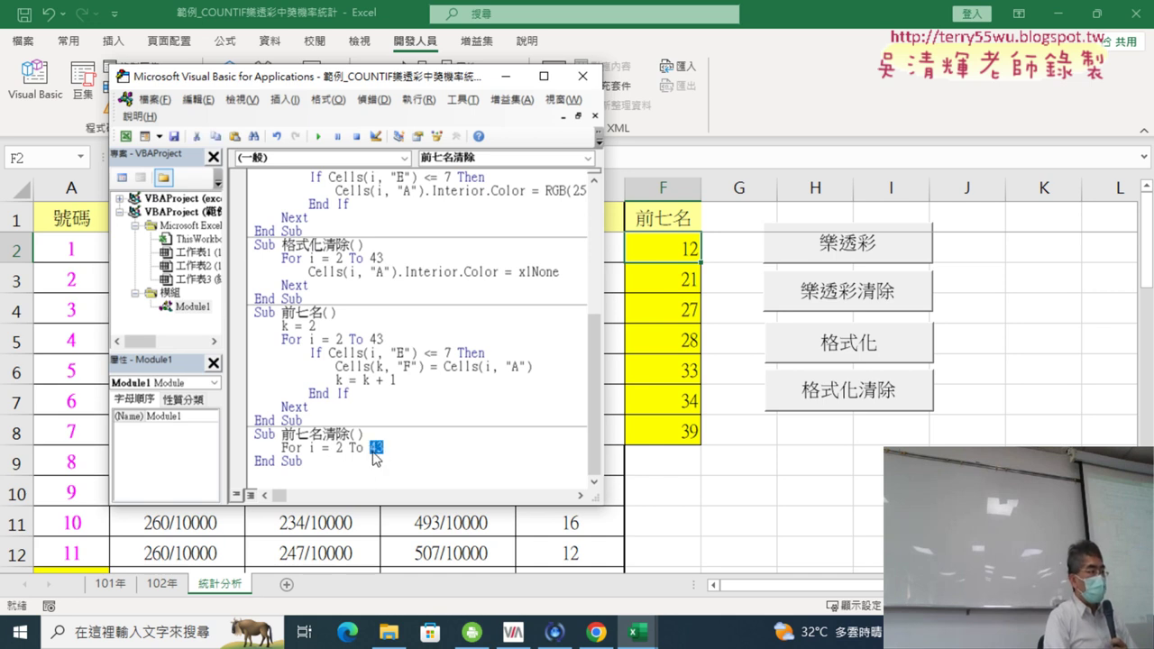
type("8")
key("Return")
key("Return")
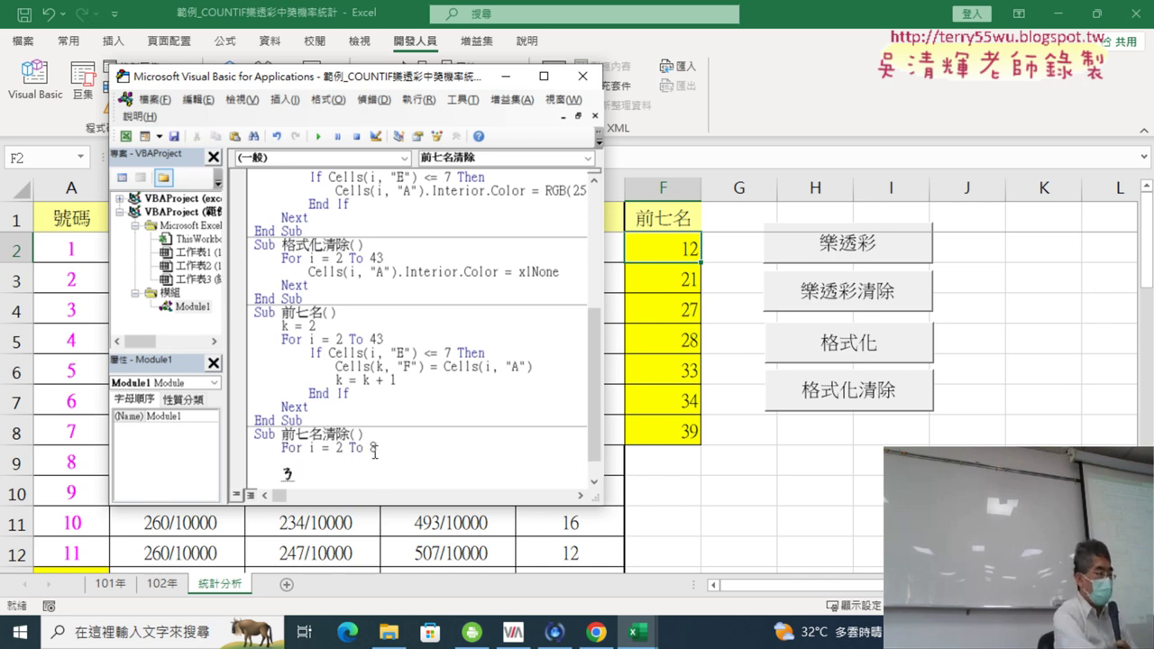
key("BackSpace")
key("BackSpace")
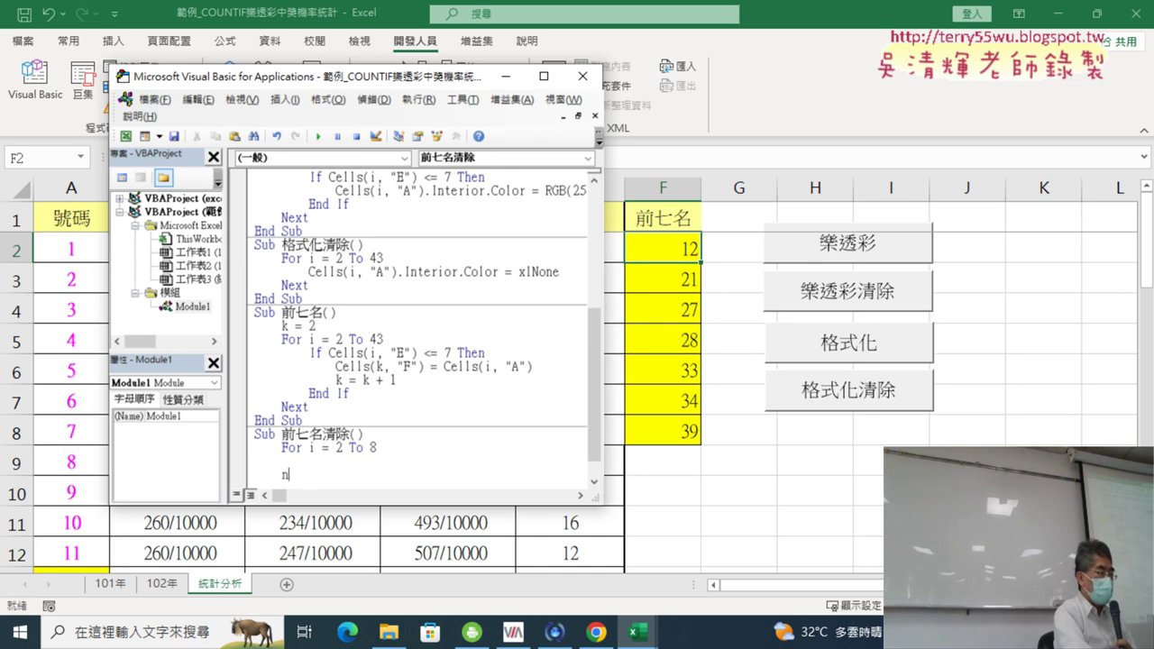
type("nex")
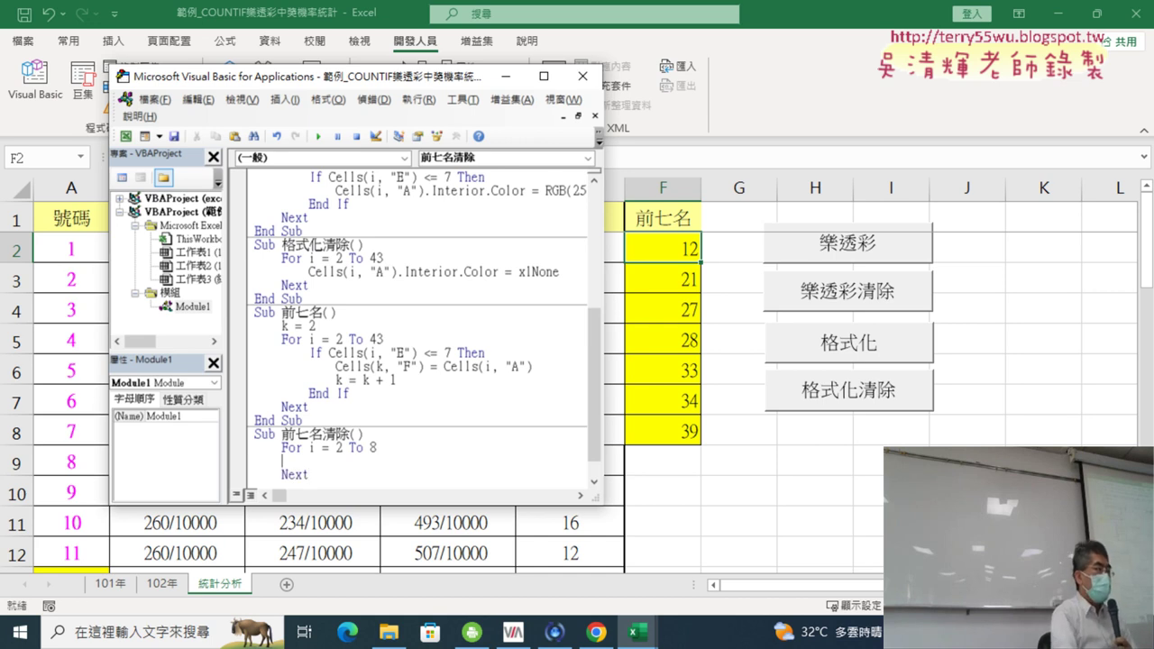
scroll(389, 352, "down", 1)
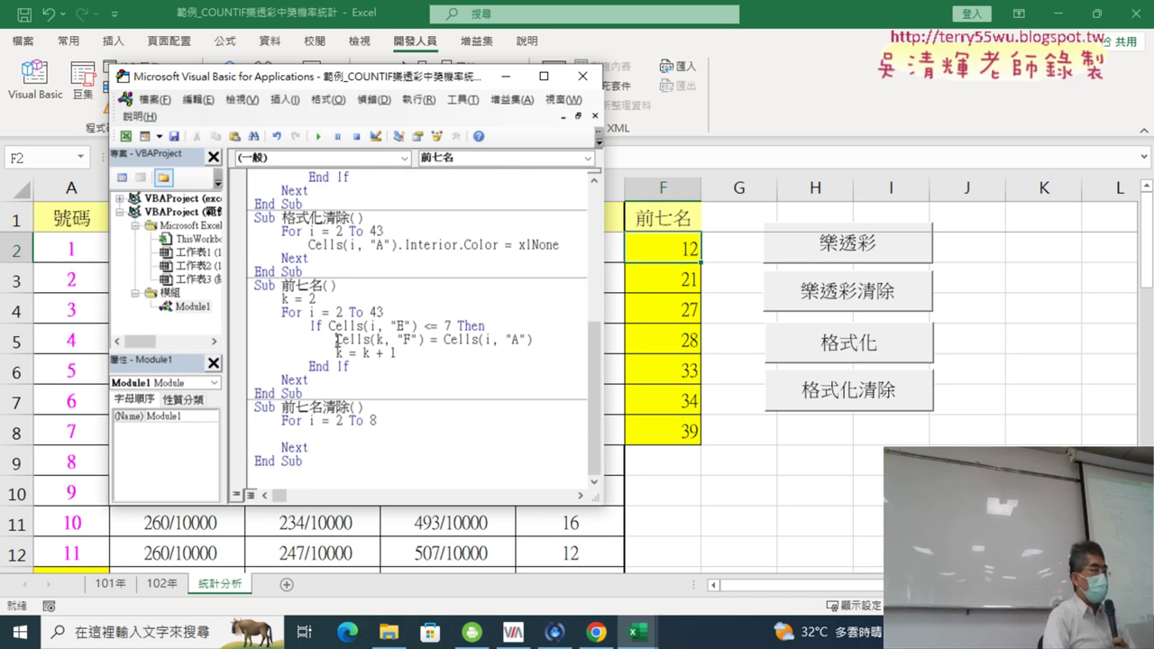
Step: Put the indented statement Cells(i, "F") = "" inside the loop
left_click_drag(338, 340, 431, 340)
key("ctrl+c")
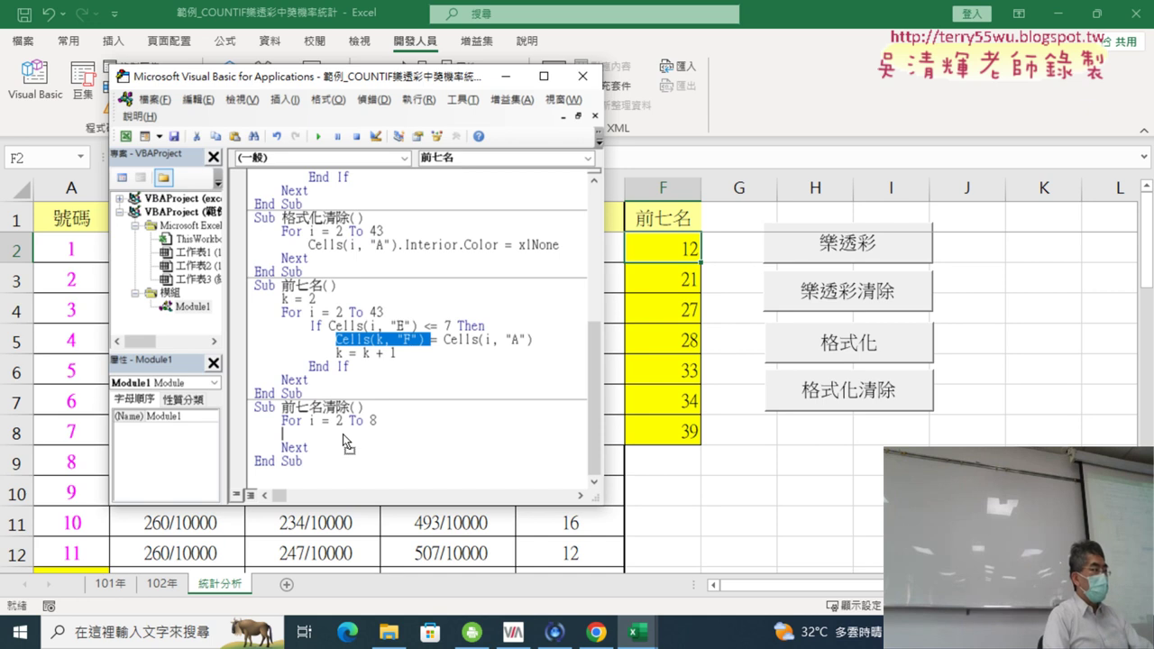
left_click(343, 434)
key("ctrl+v")
left_click(282, 434)
key("Tab")
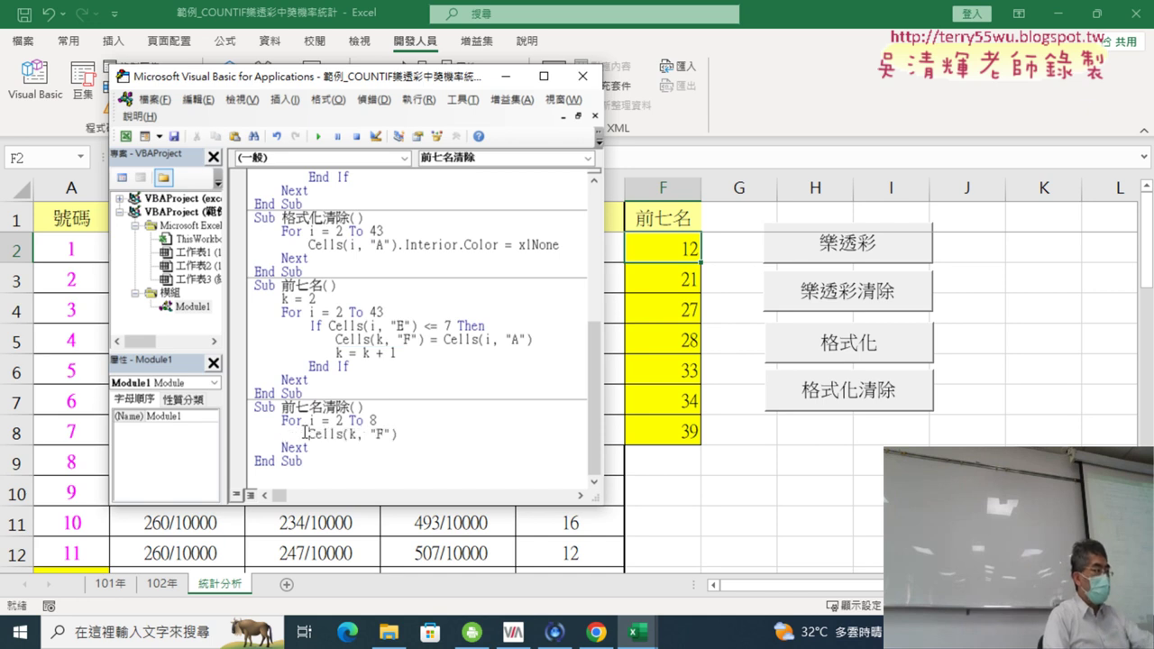
double_click(353, 434)
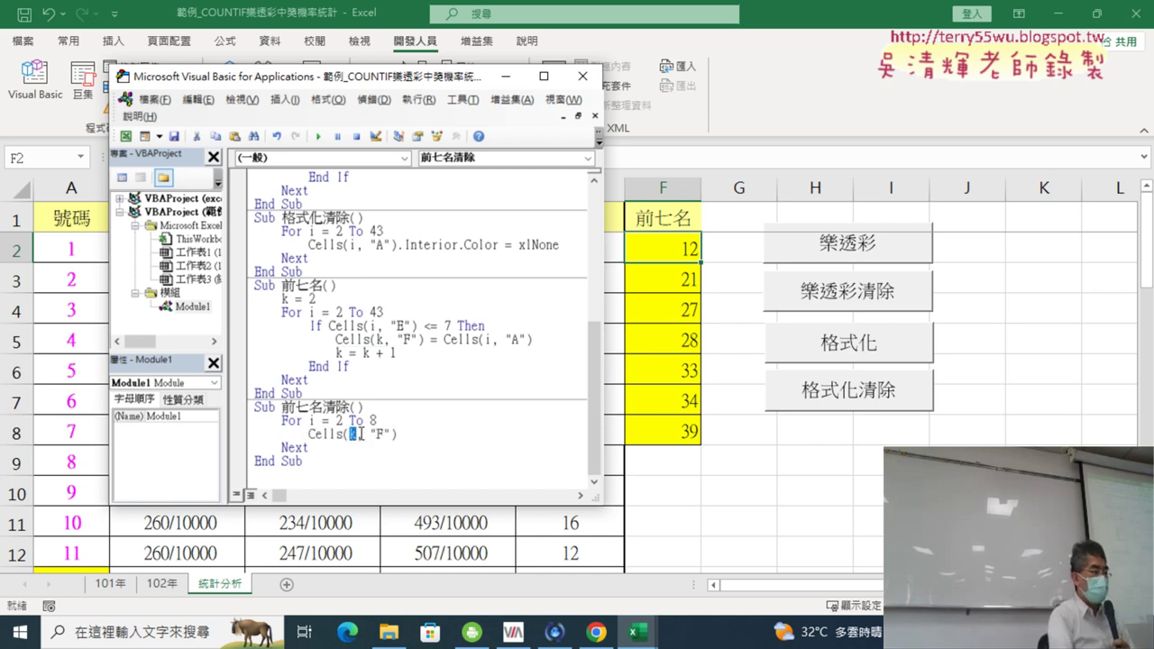
type("i")
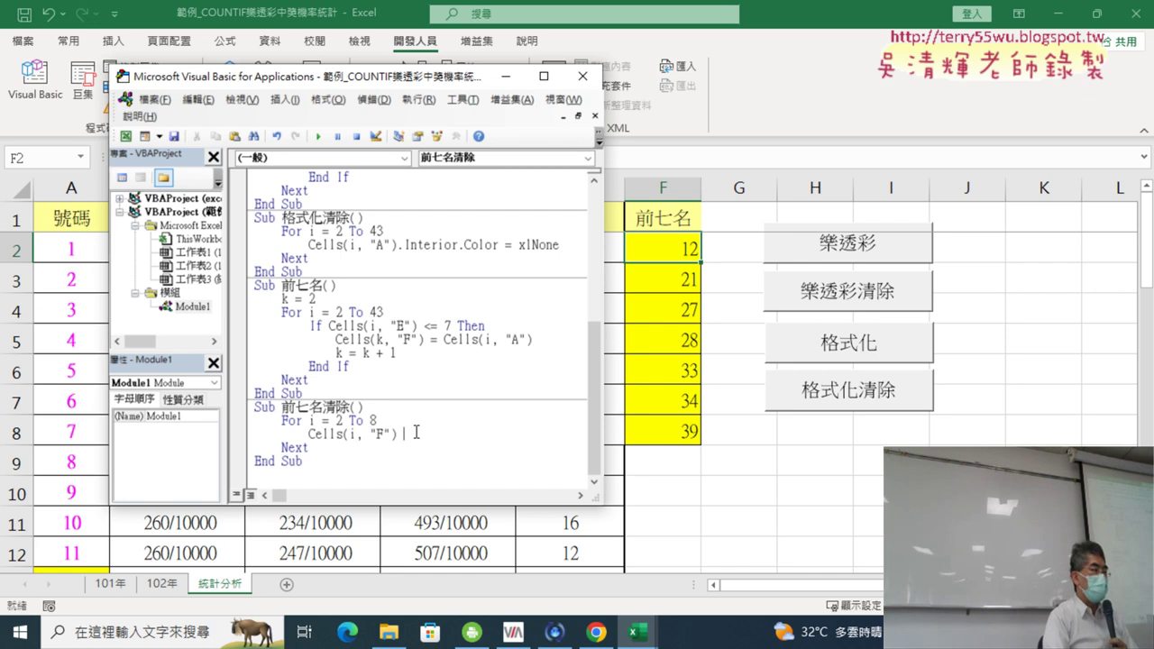
type("=")
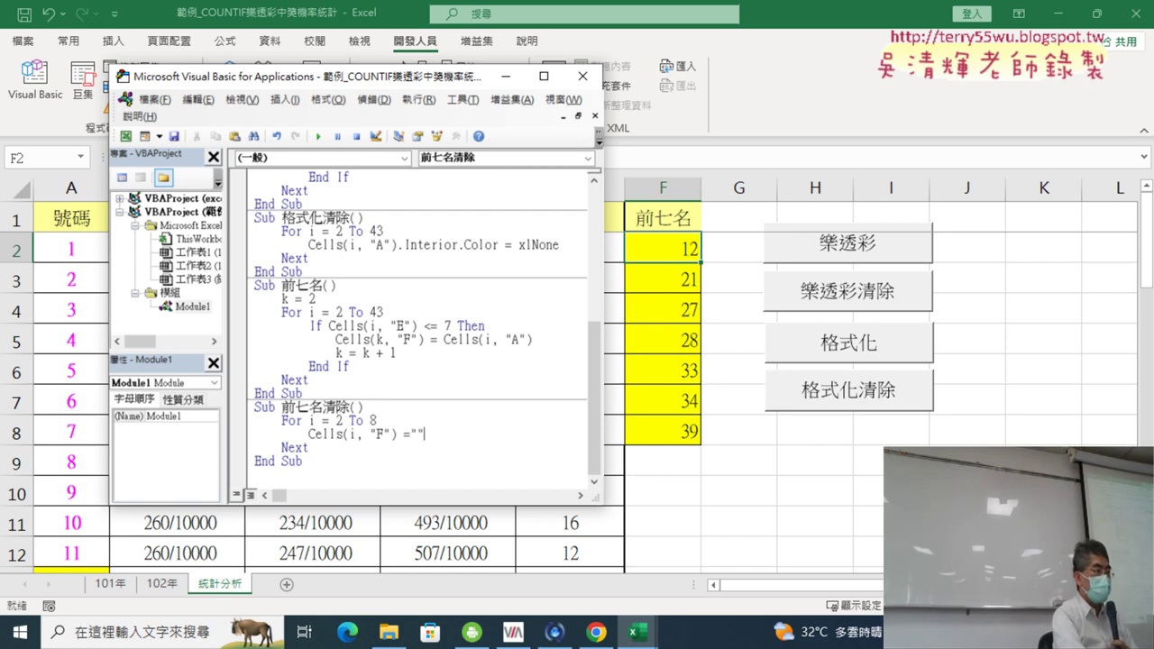
left_click(441, 375)
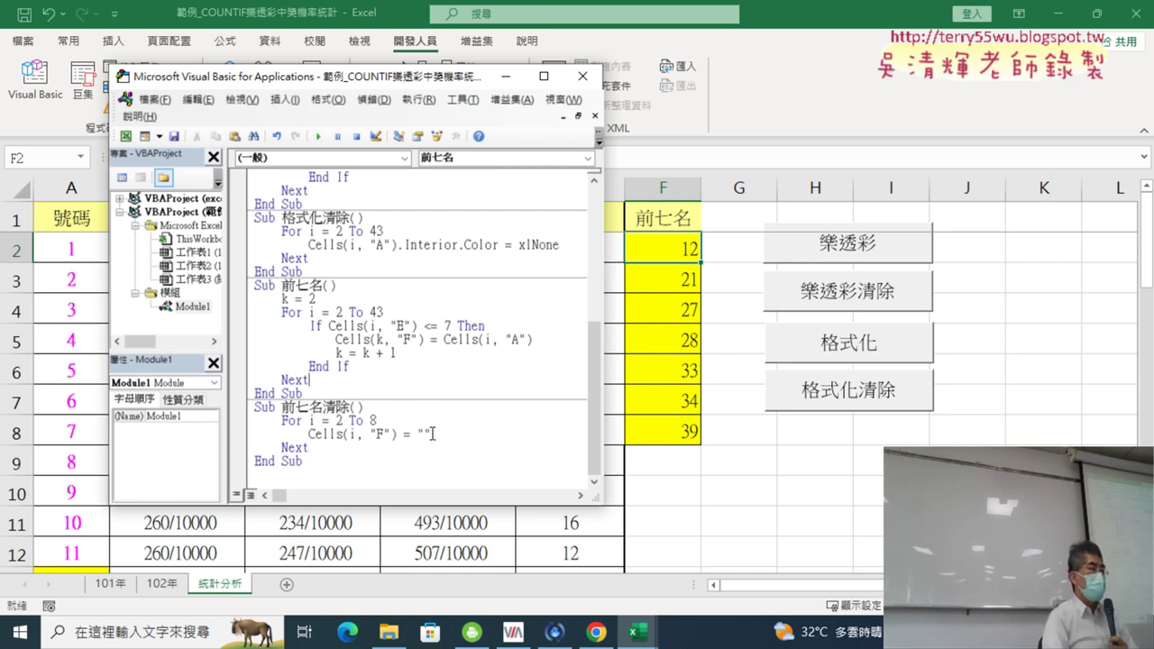
left_click_drag(432, 434, 342, 440)
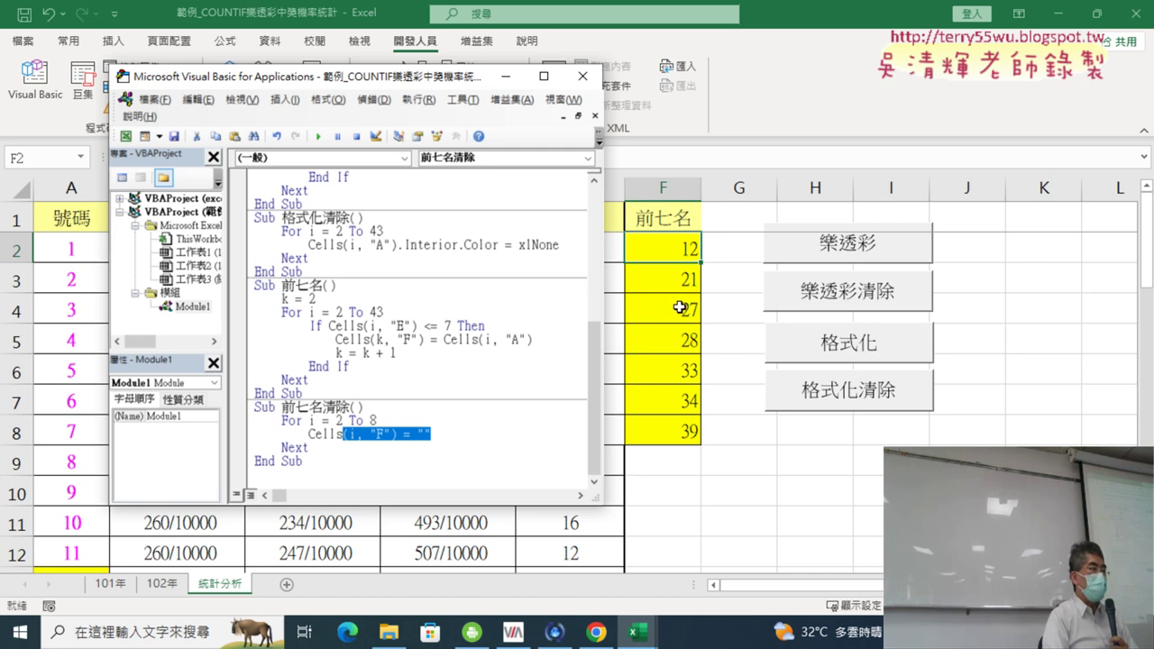
left_click(438, 430)
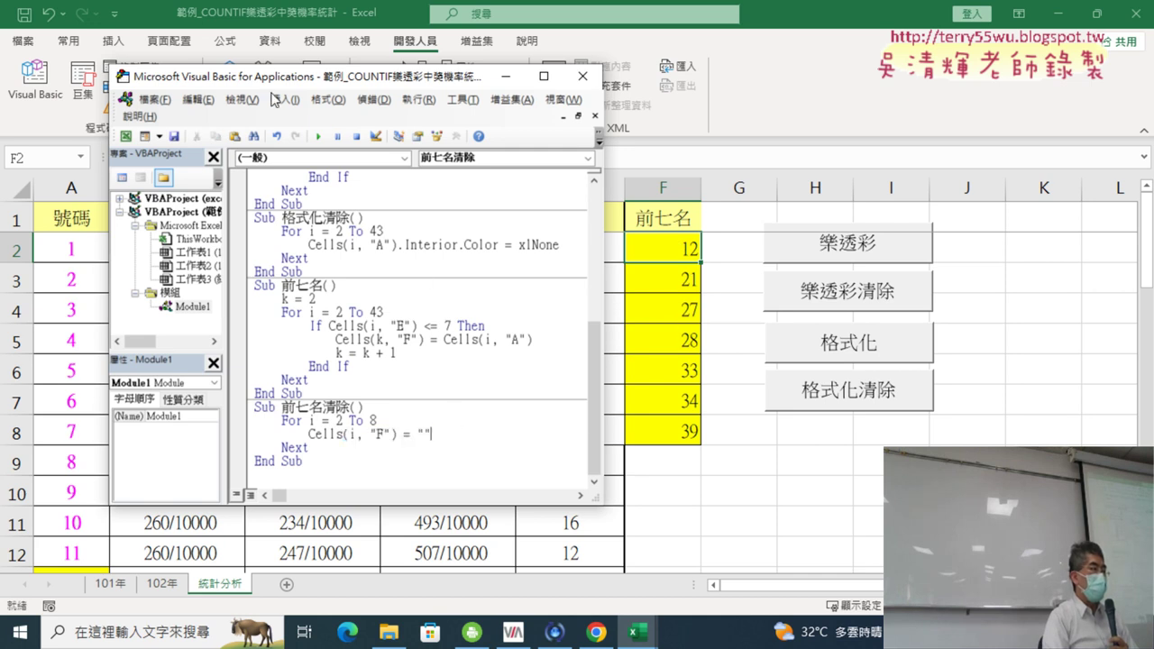
left_click(317, 137)
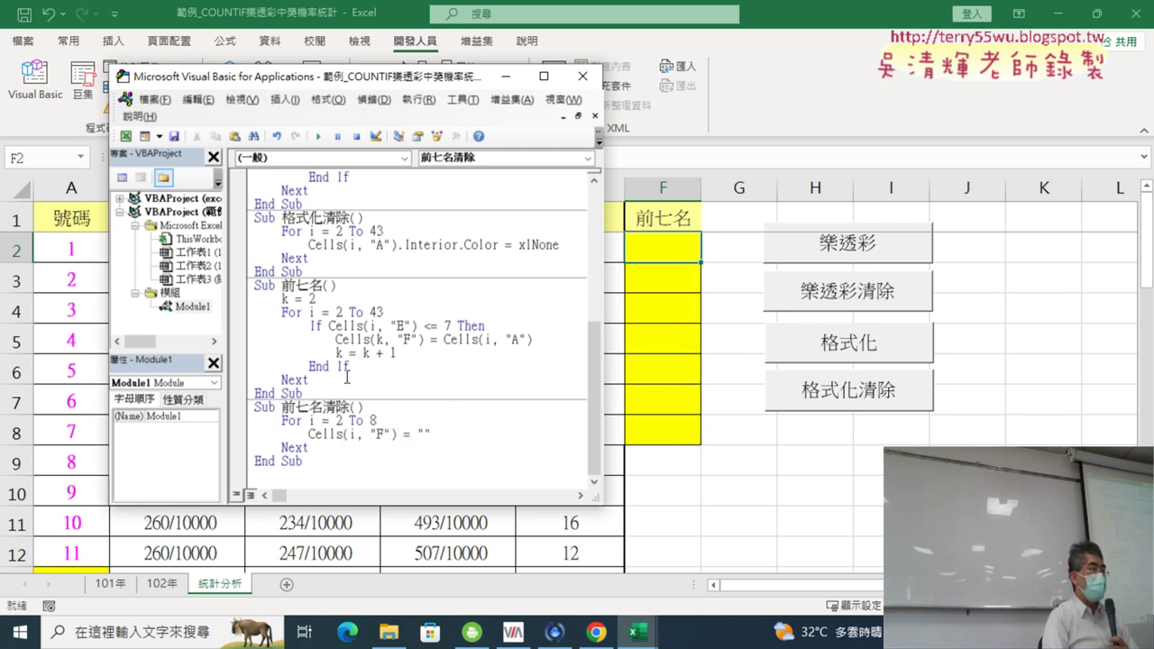
left_click(317, 137)
left_click(364, 431)
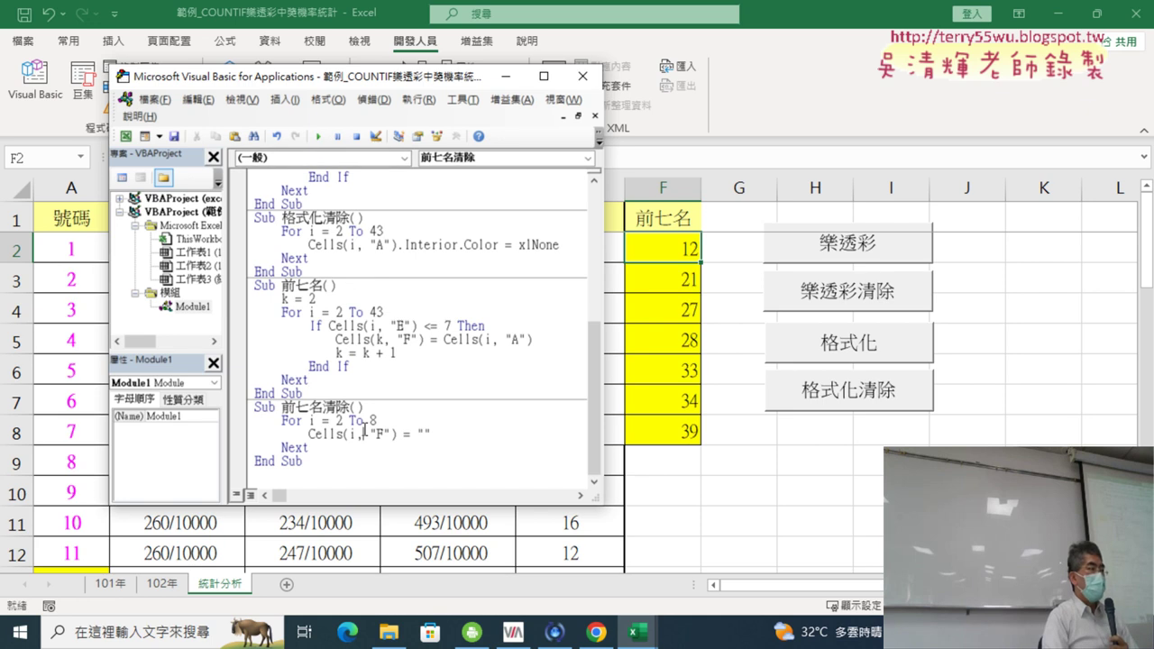
left_click(319, 137)
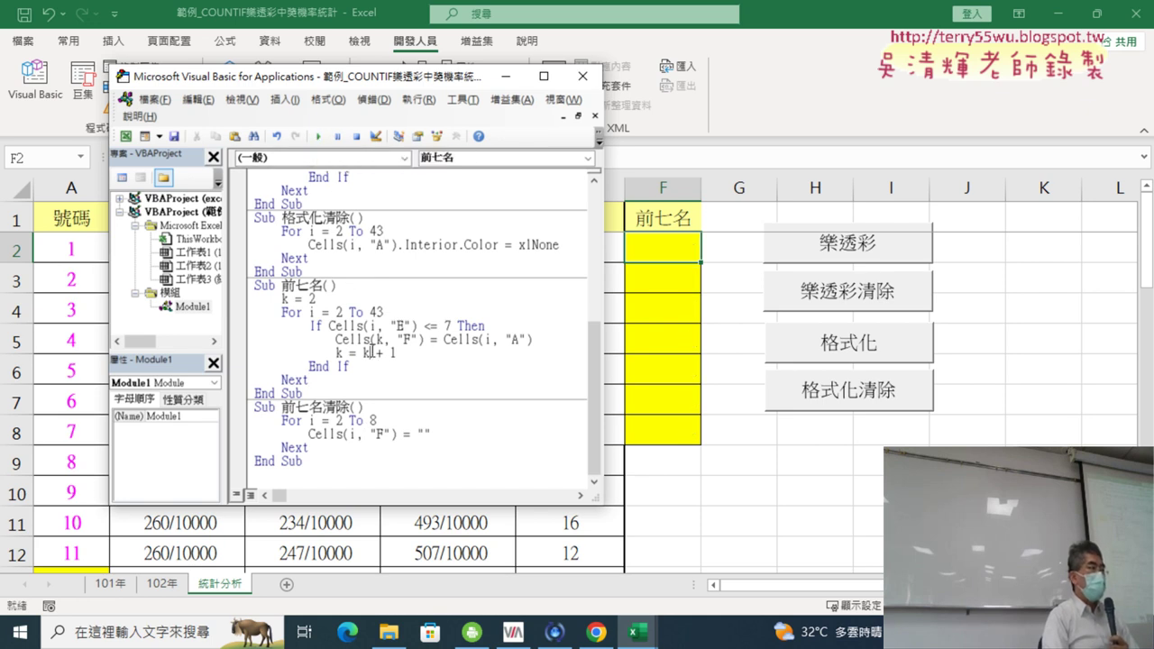
left_click(317, 138)
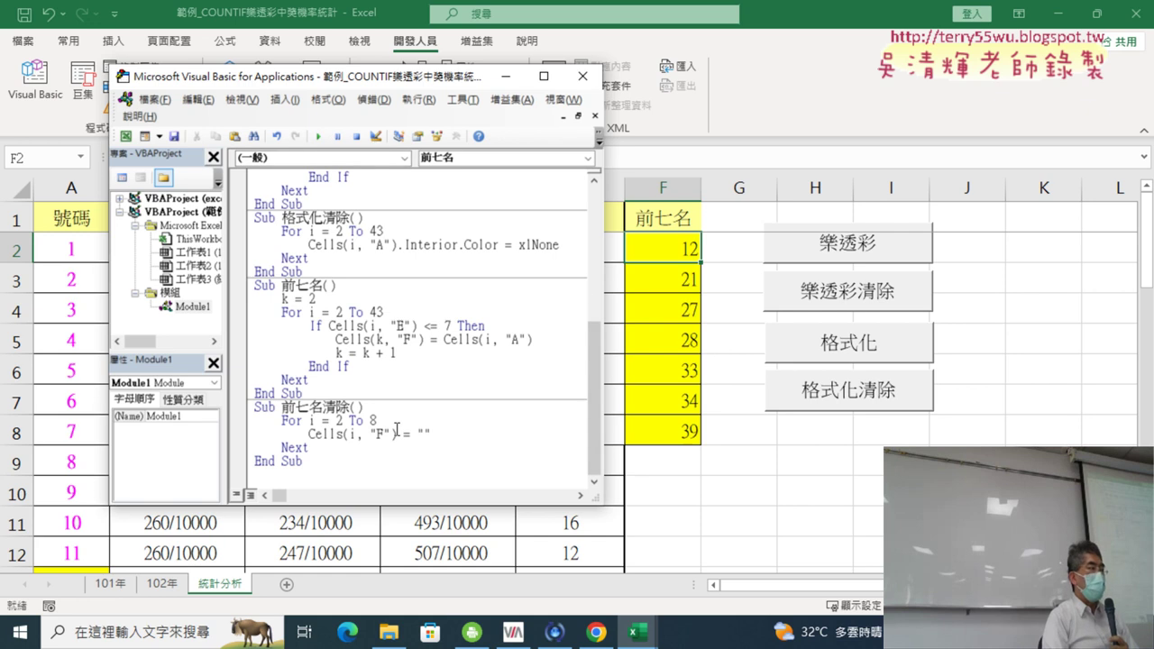
left_click_drag(311, 448, 254, 420)
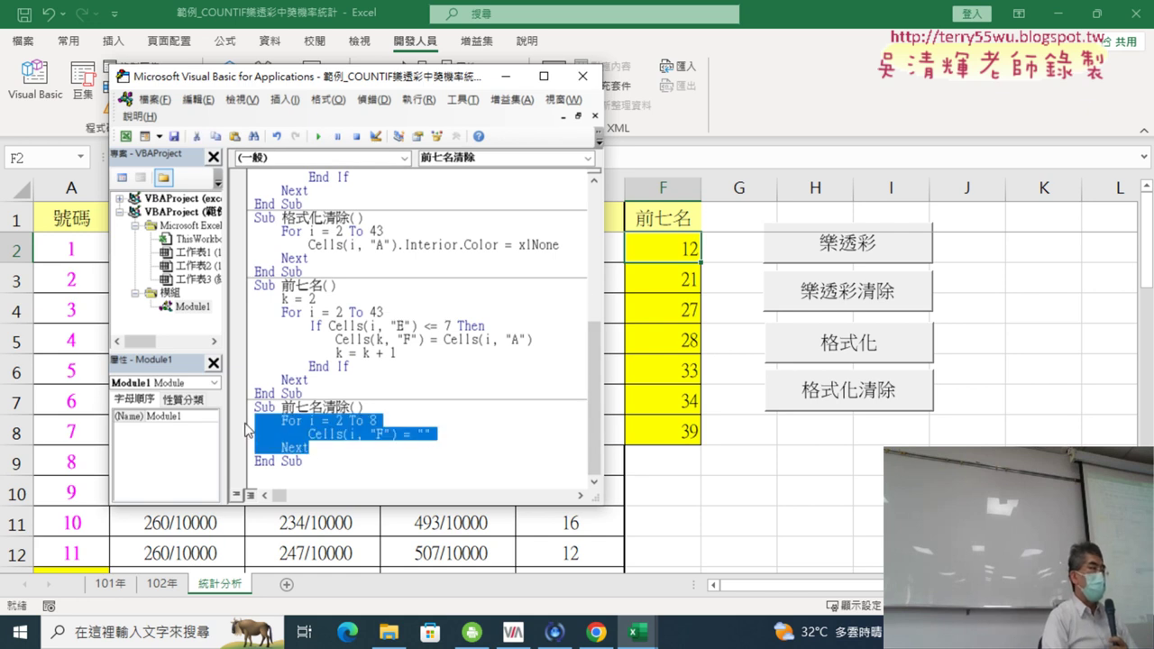
left_click(674, 249)
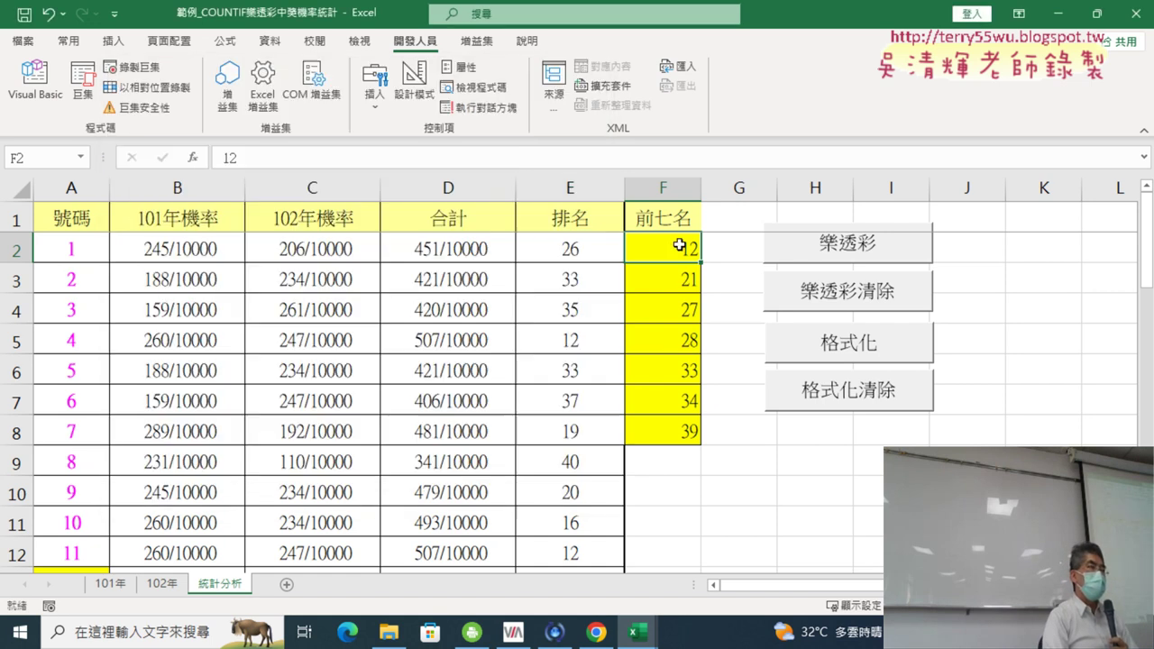
left_click(34, 81)
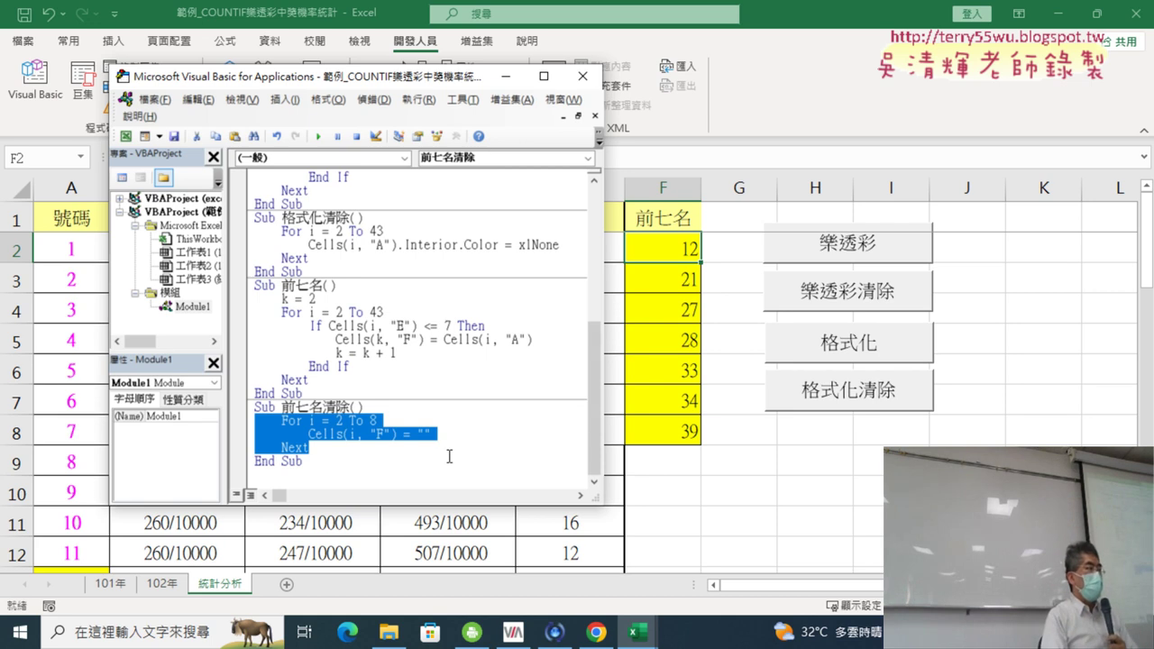
Step: Show the 編輯 (Edit) toolbar and dock it with the other toolbars
right_click(304, 140)
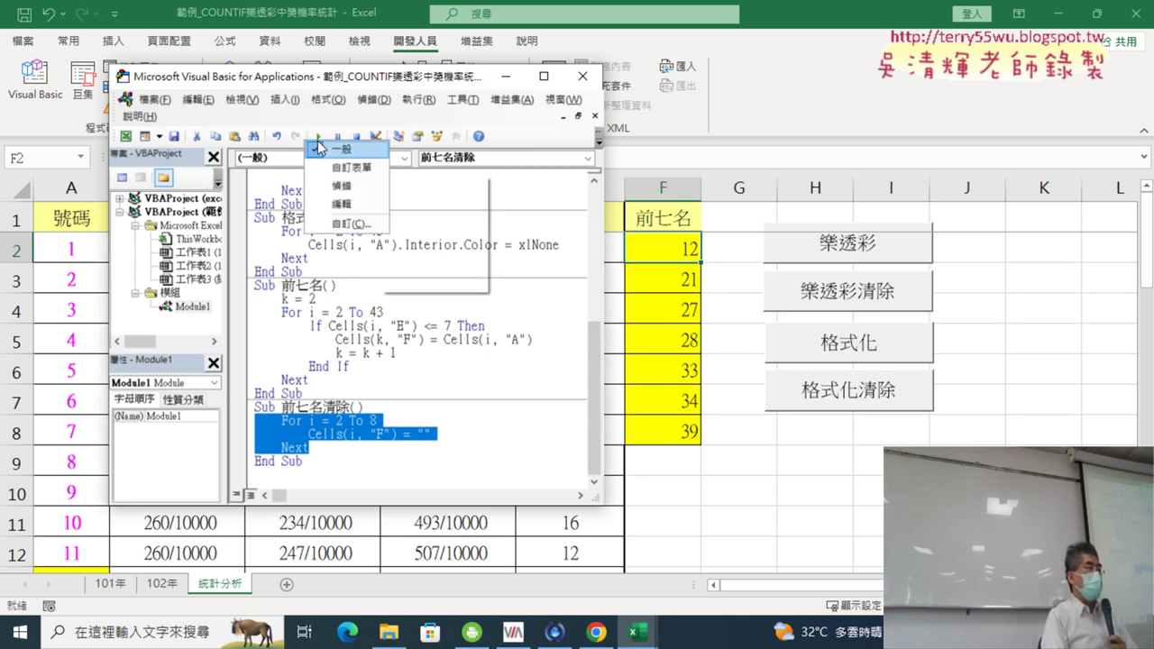
left_click(347, 205)
left_click_drag(199, 126, 285, 162)
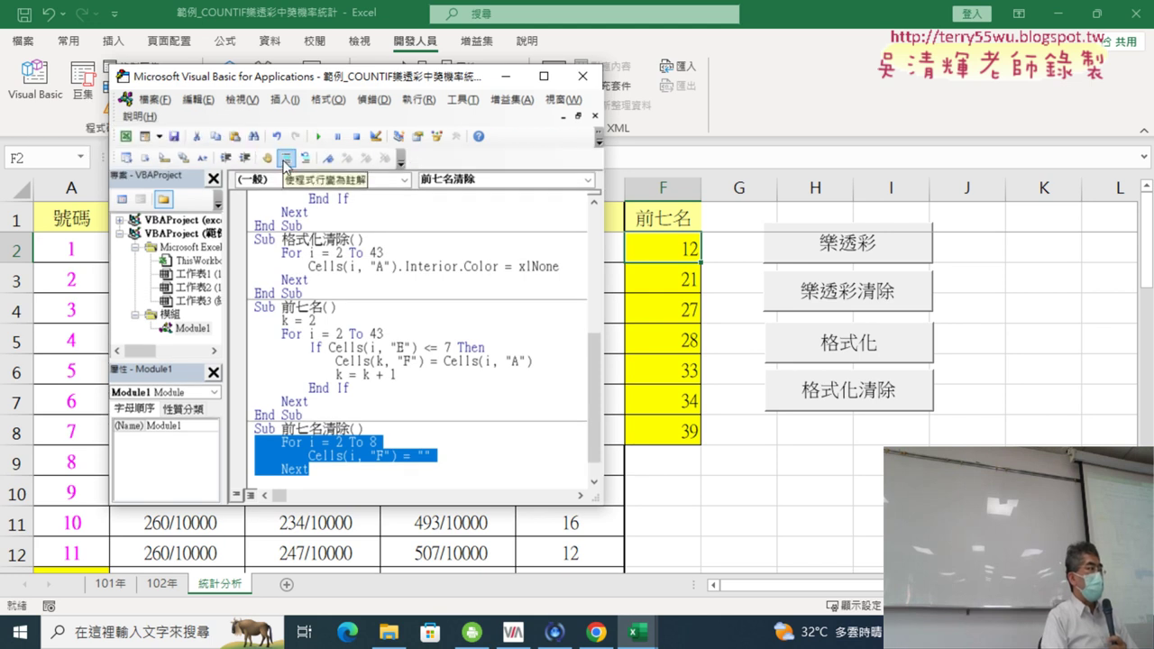
right_click(363, 140)
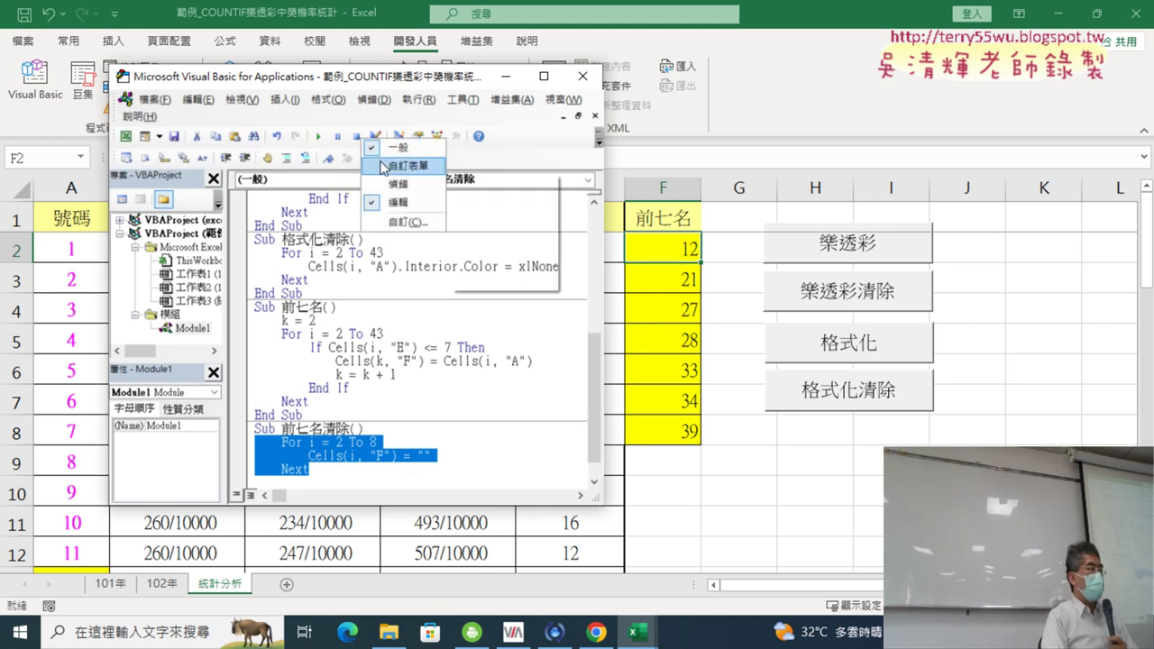
left_click(349, 471)
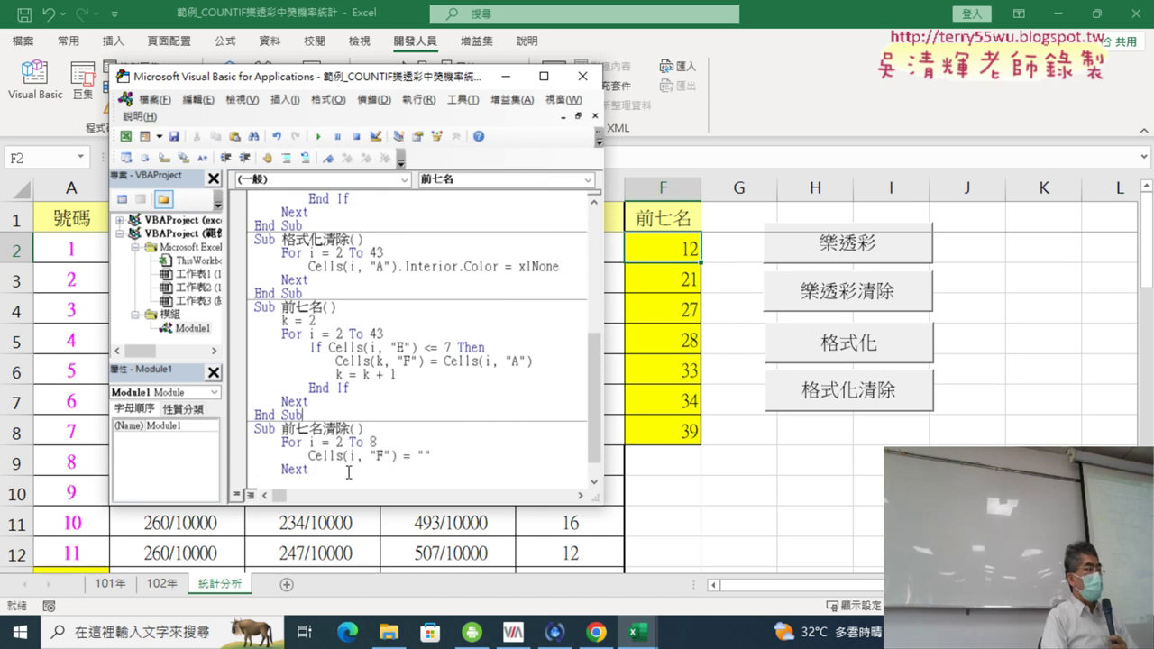
Step: Comment out the For i = 2 To 8 … Next lines and add an empty line after Next
left_click_drag(308, 471, 254, 442)
left_click(286, 158)
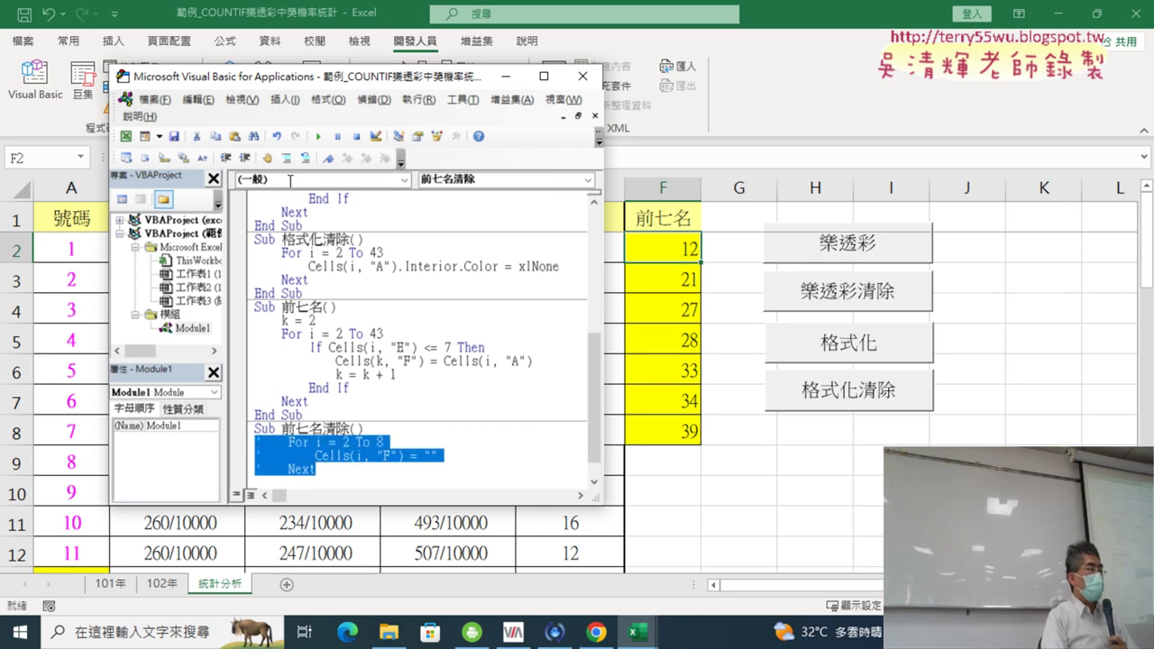
scroll(486, 379, "down", 1)
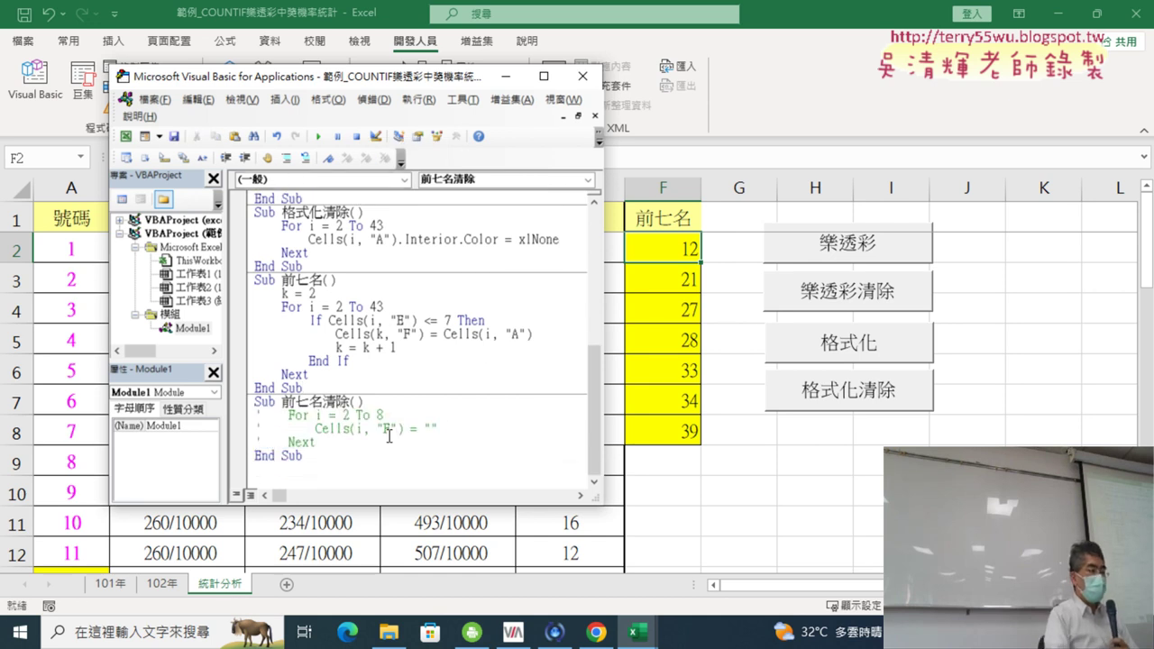
key("Return")
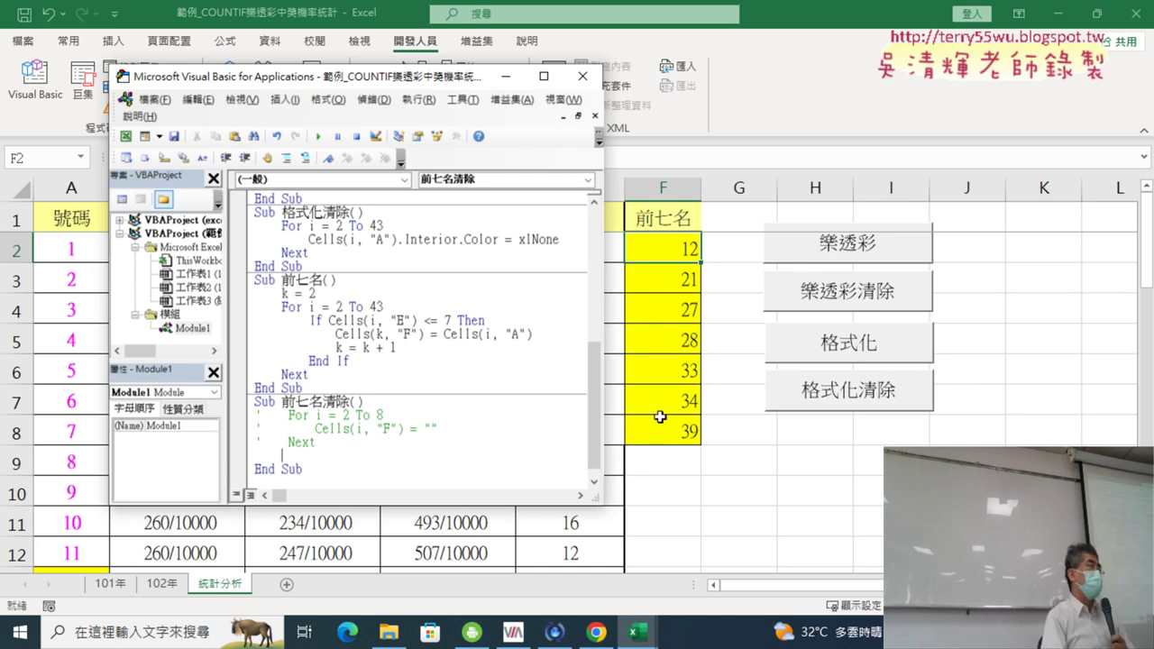
Step: Write Range("F2:F8") = "" below the commented loop and run 前七名清除 to empty F2:F8
type("rang")
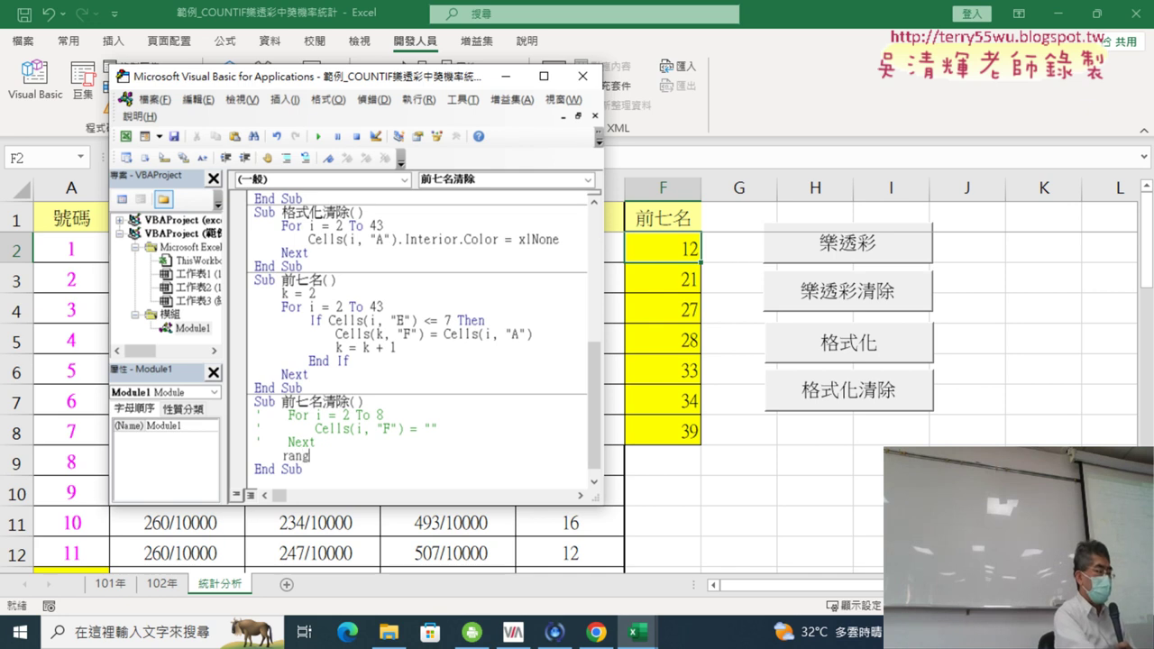
type("(")
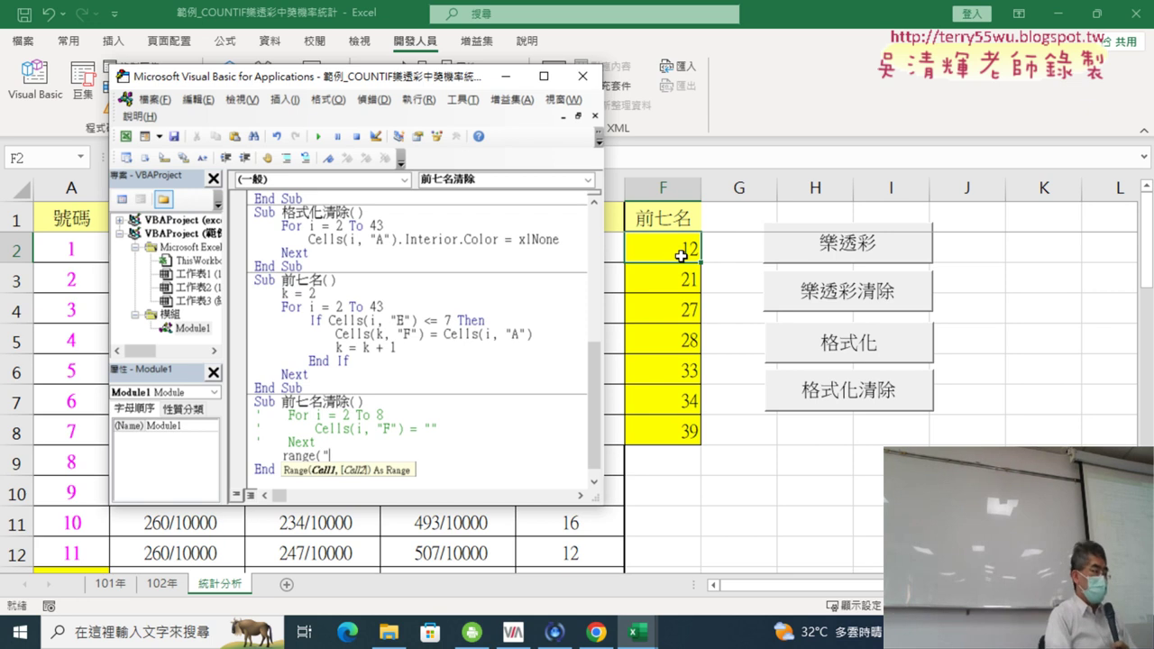
type("F2:F")
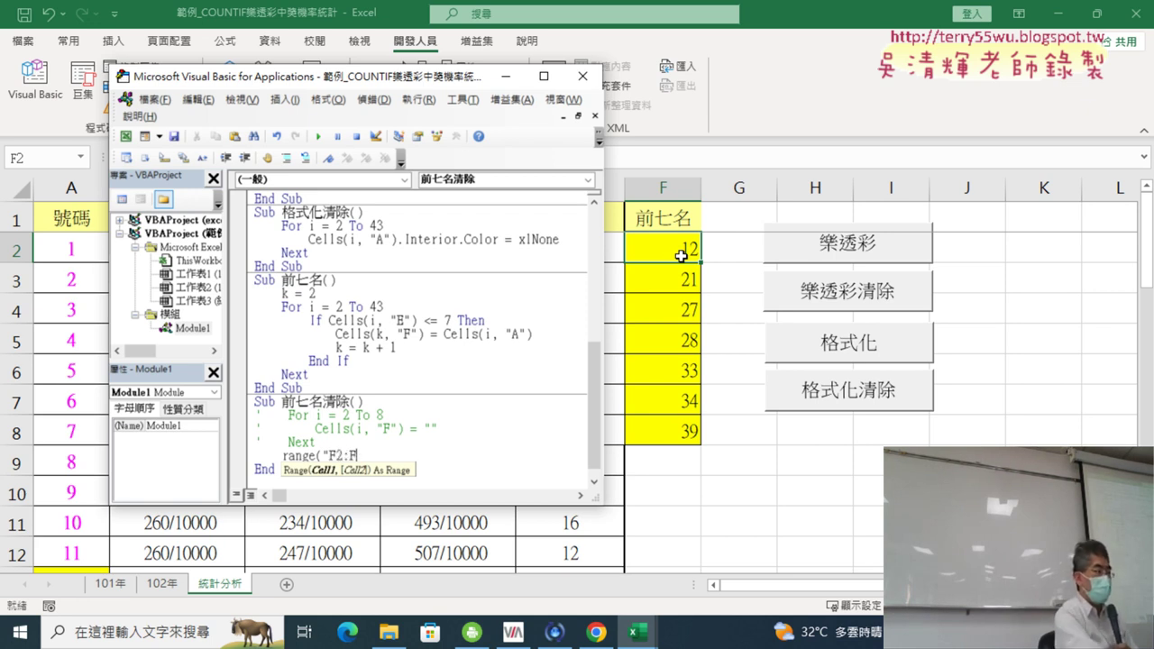
type("8\")")
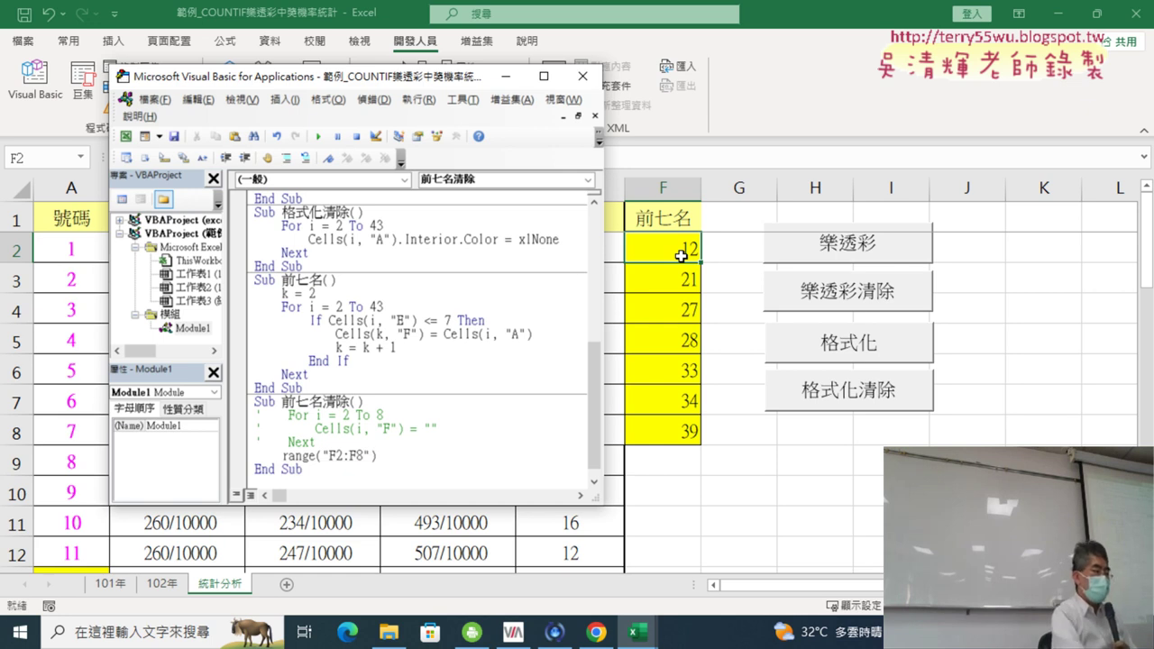
type("=")
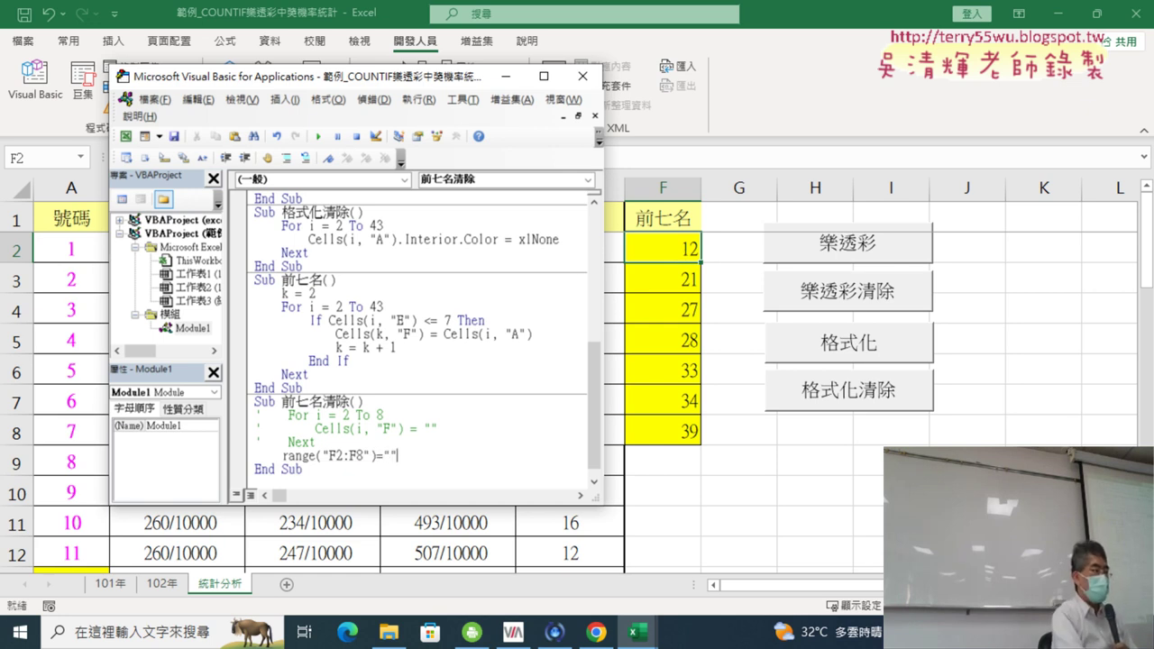
left_click(460, 406)
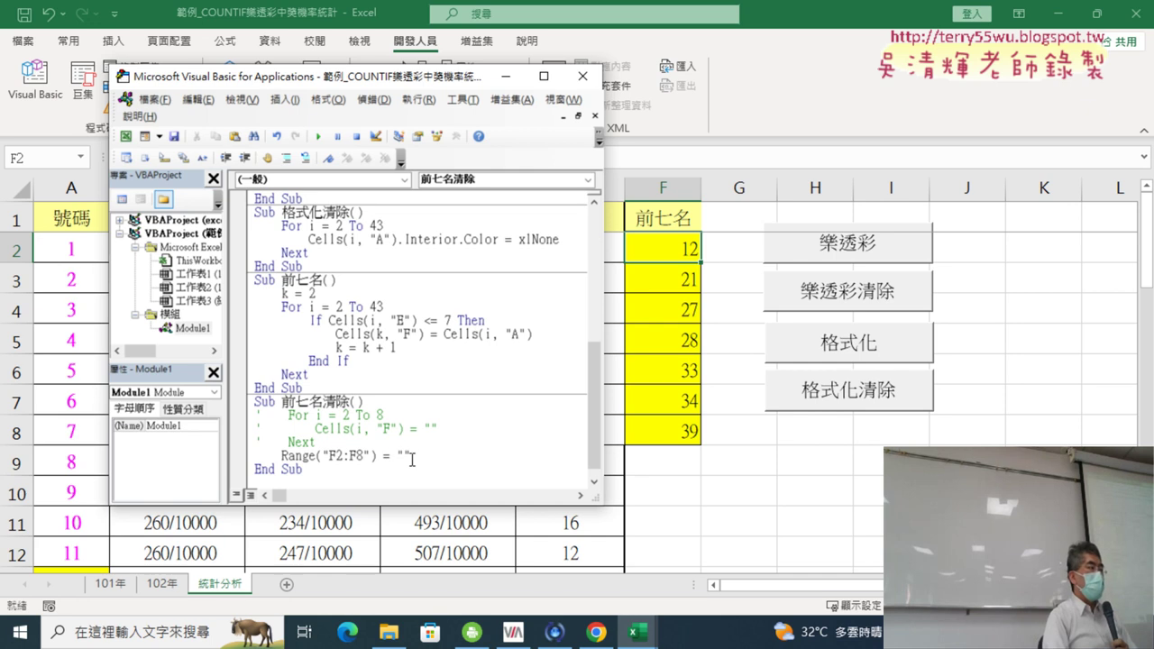
left_click_drag(411, 456, 281, 456)
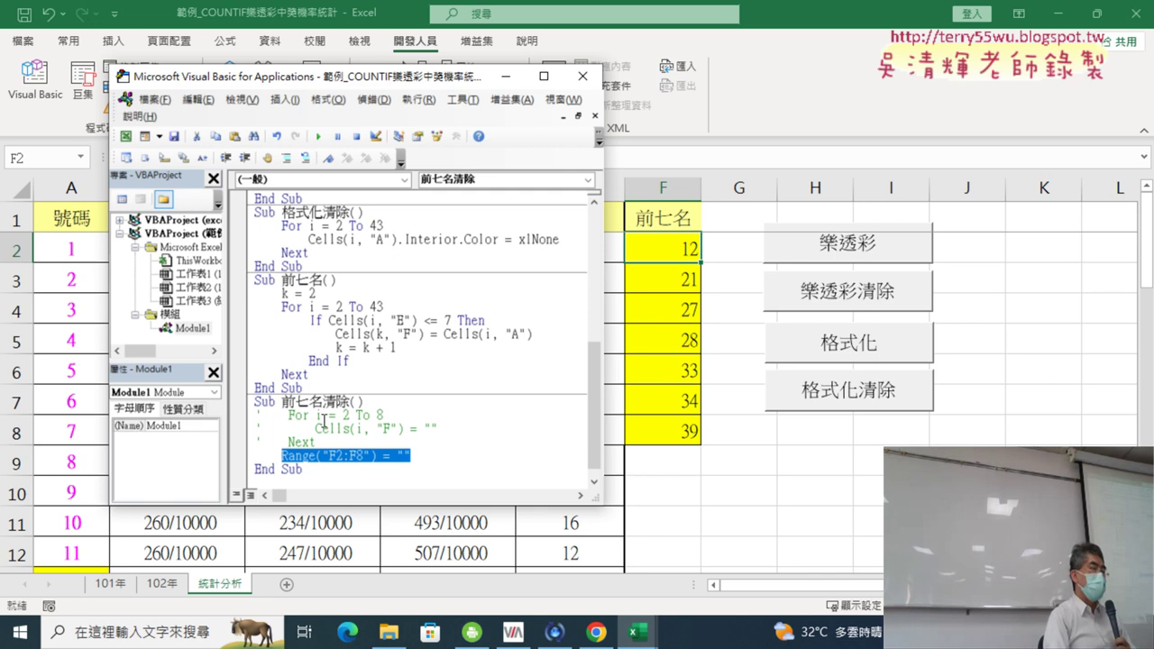
left_click(336, 428)
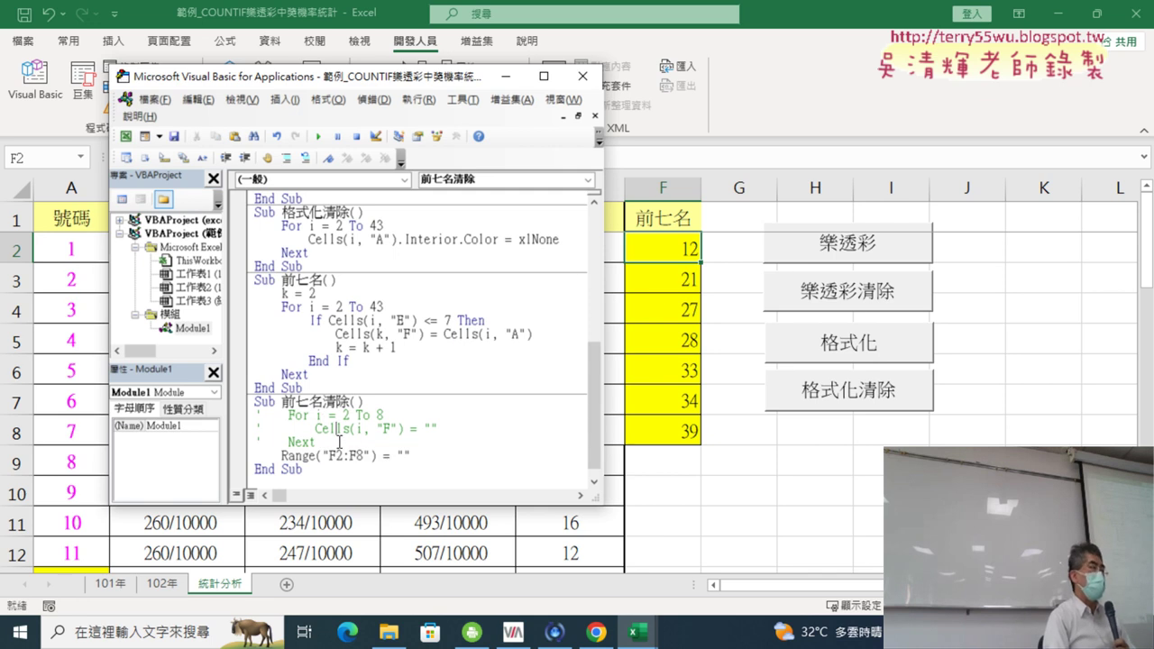
left_click_drag(318, 441, 255, 416)
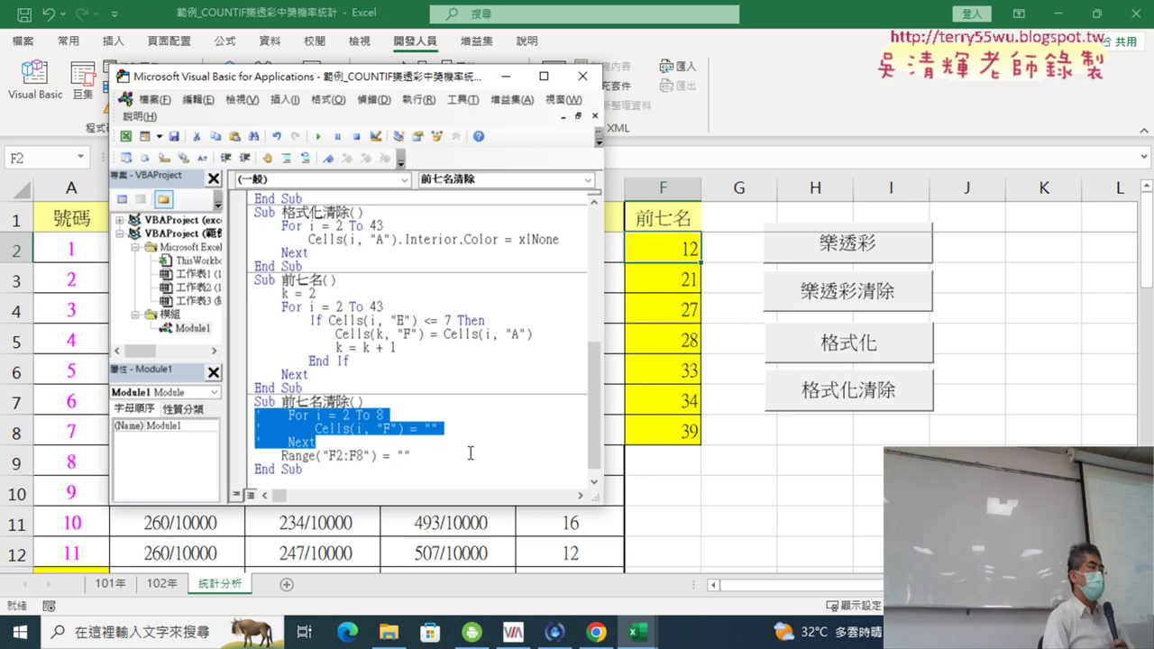
left_click_drag(411, 456, 282, 458)
left_click(318, 442)
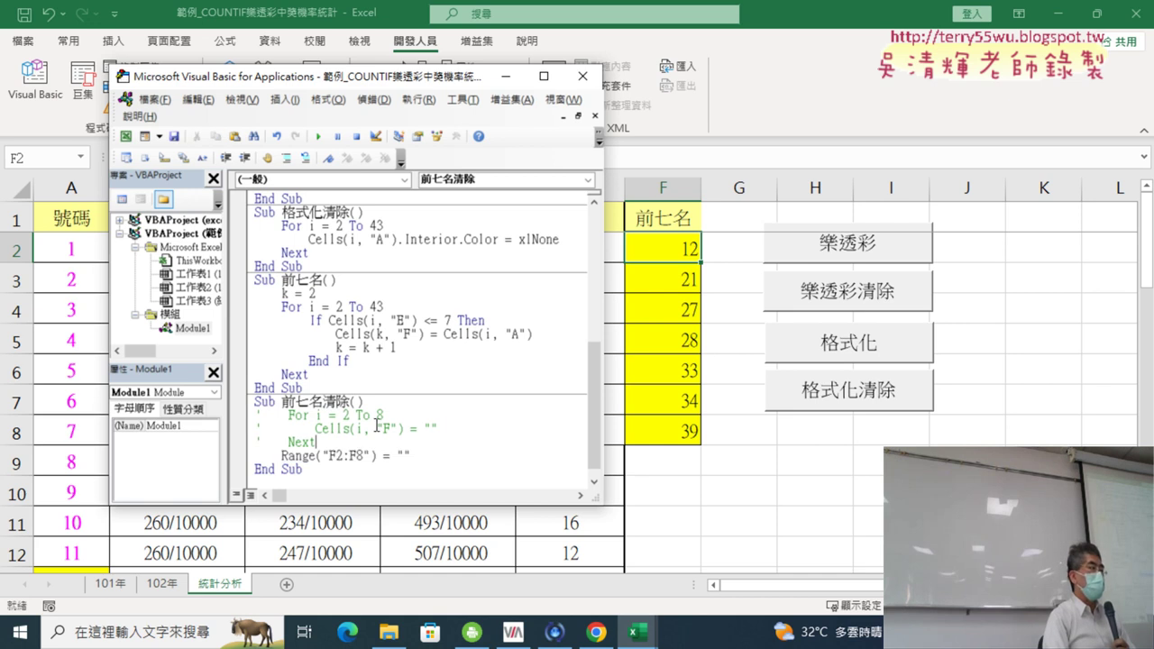
left_click(320, 136)
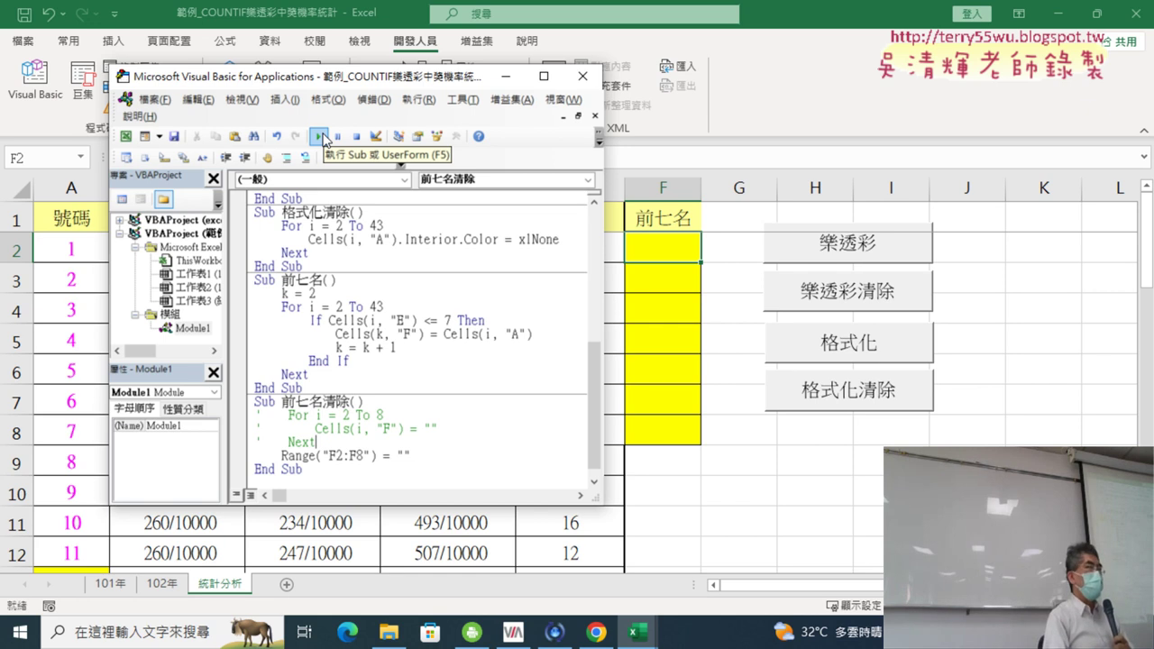
Step: Alternate the 樂透彩清除 and 樂透彩 buttons three times, ending with columns B–E refilled
left_click(1059, 341)
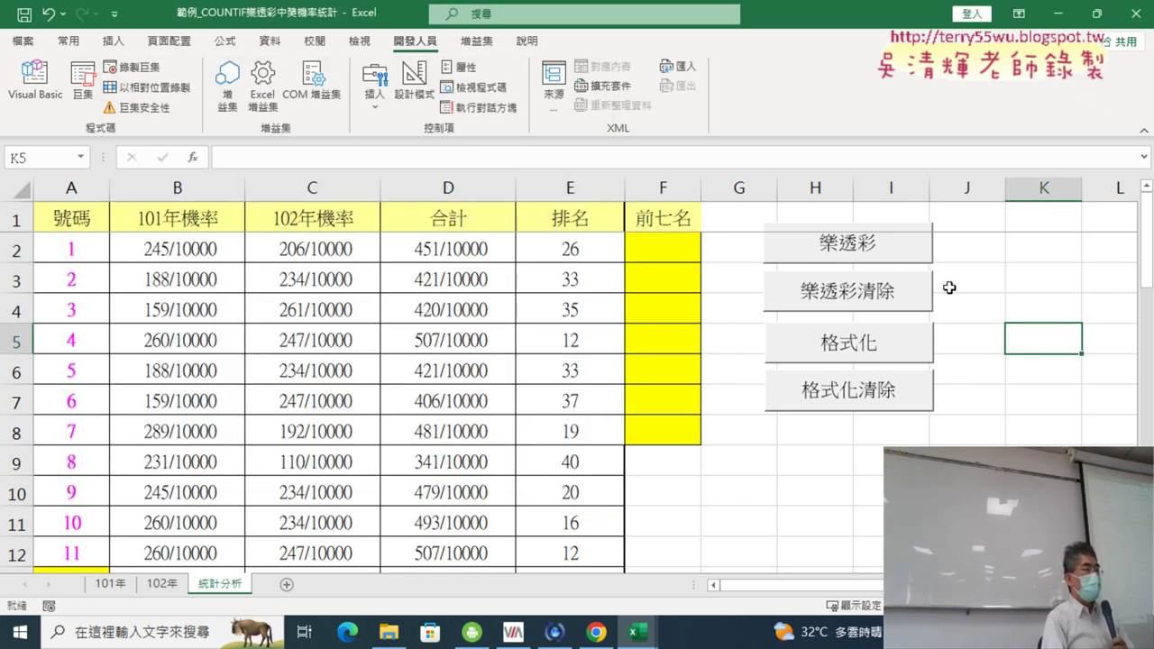
left_click(860, 293)
left_click(855, 250)
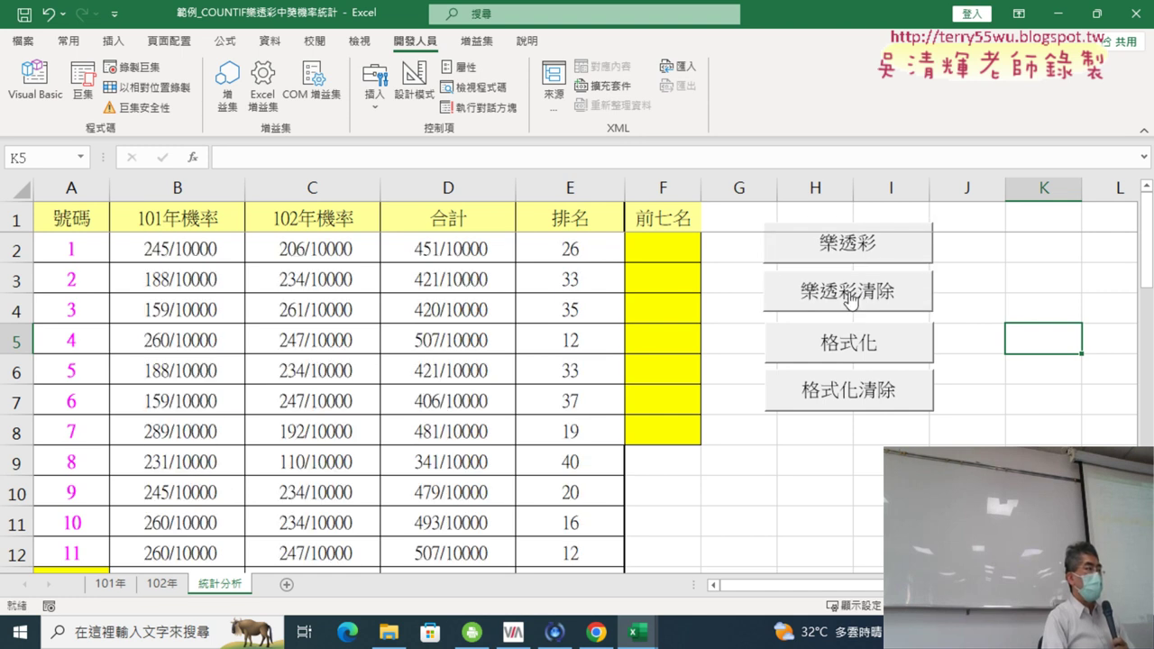
left_click(851, 301)
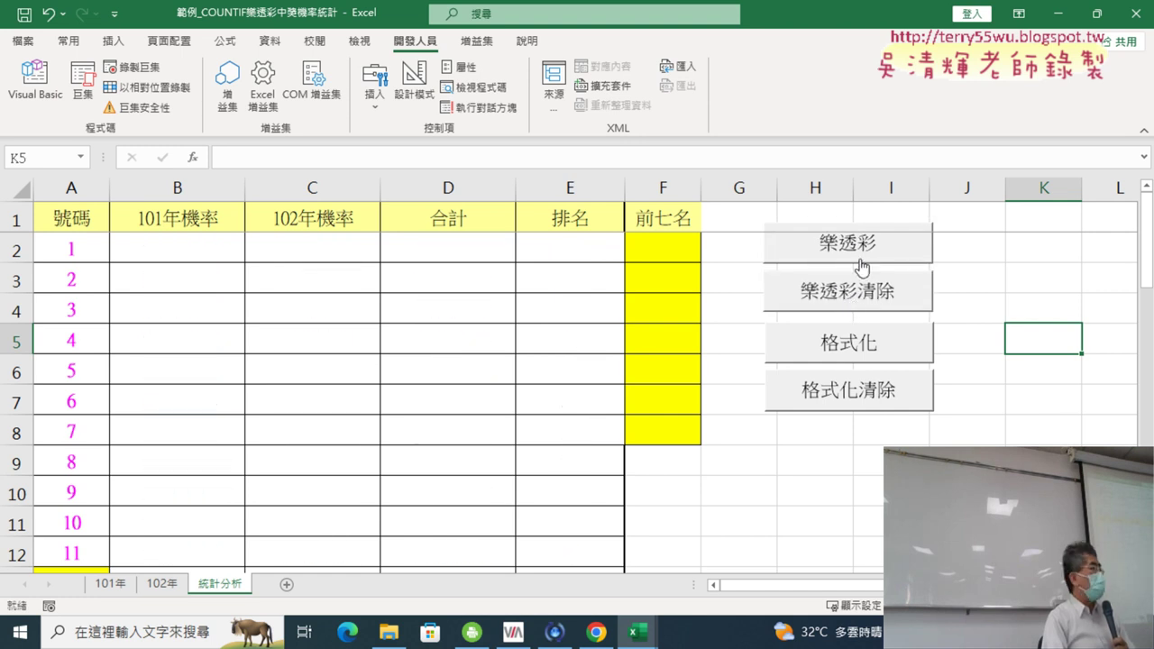
left_click(862, 250)
left_click(857, 298)
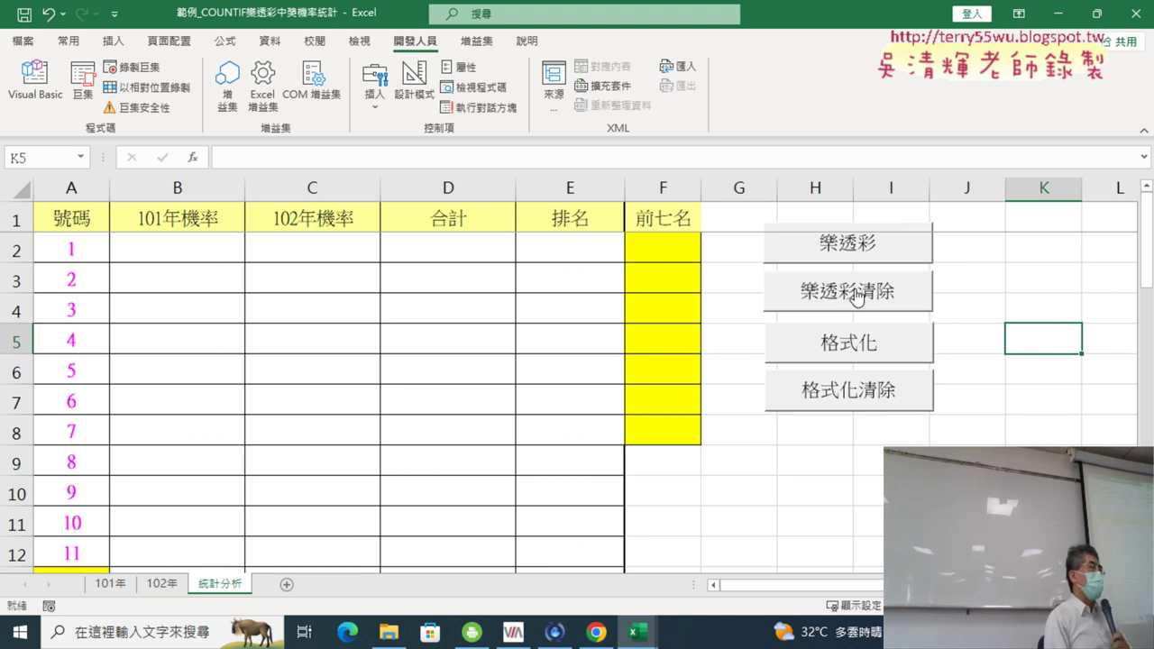
left_click(889, 252)
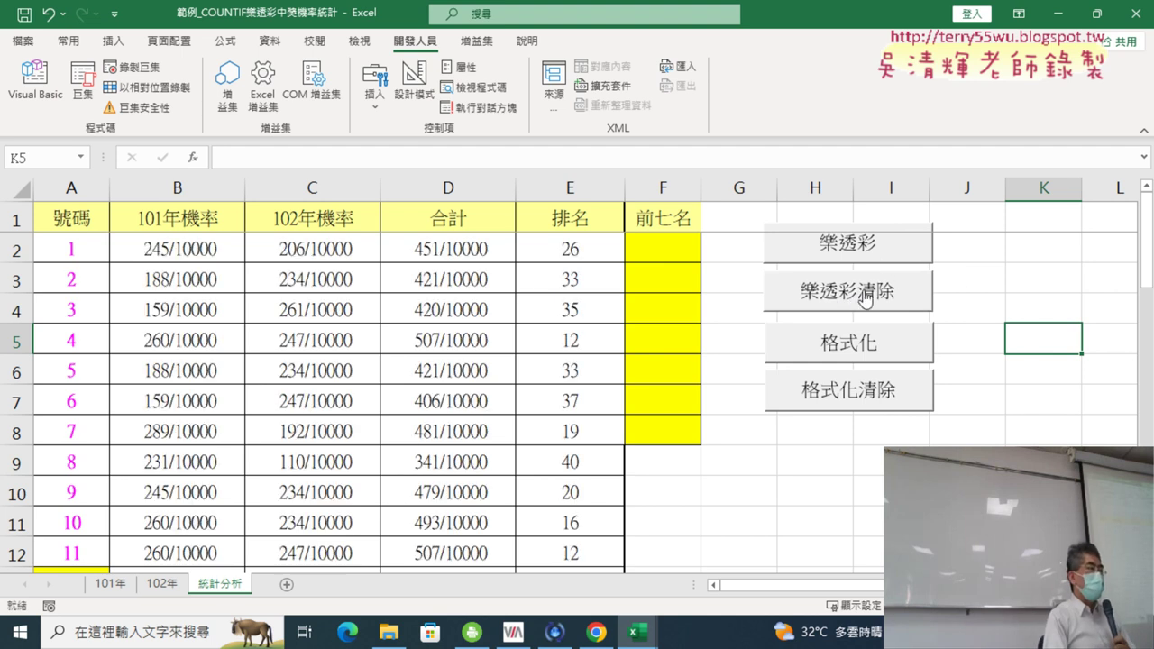
Step: Check which macro the 樂透彩清除 button runs and open its code
right_click(836, 302)
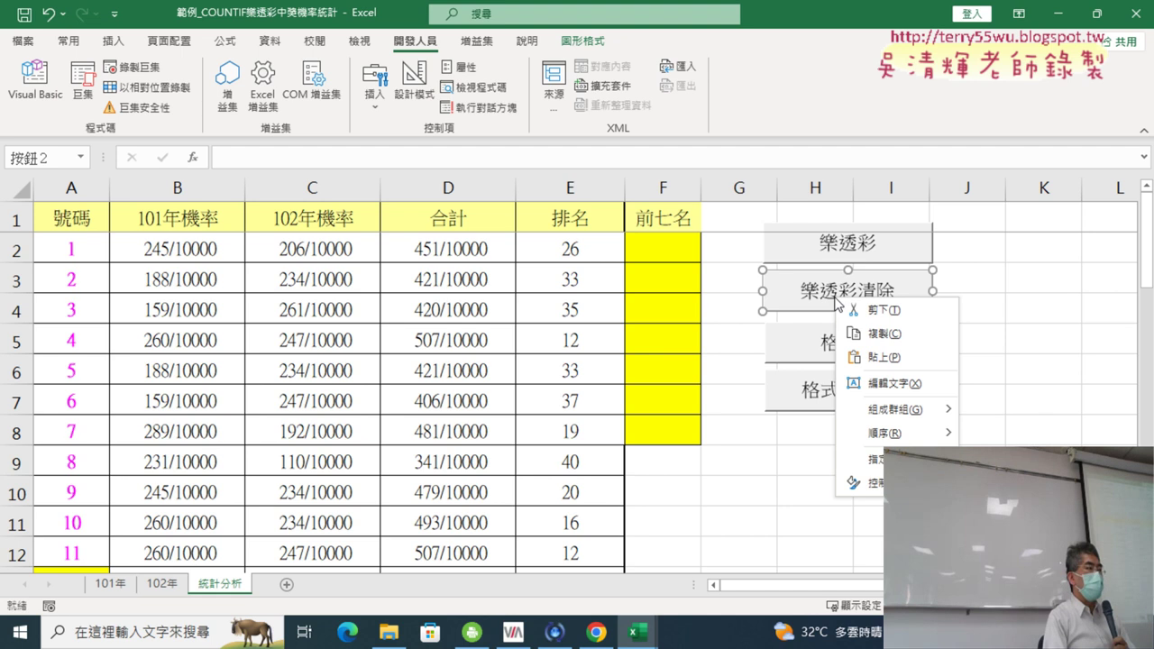
left_click(873, 459)
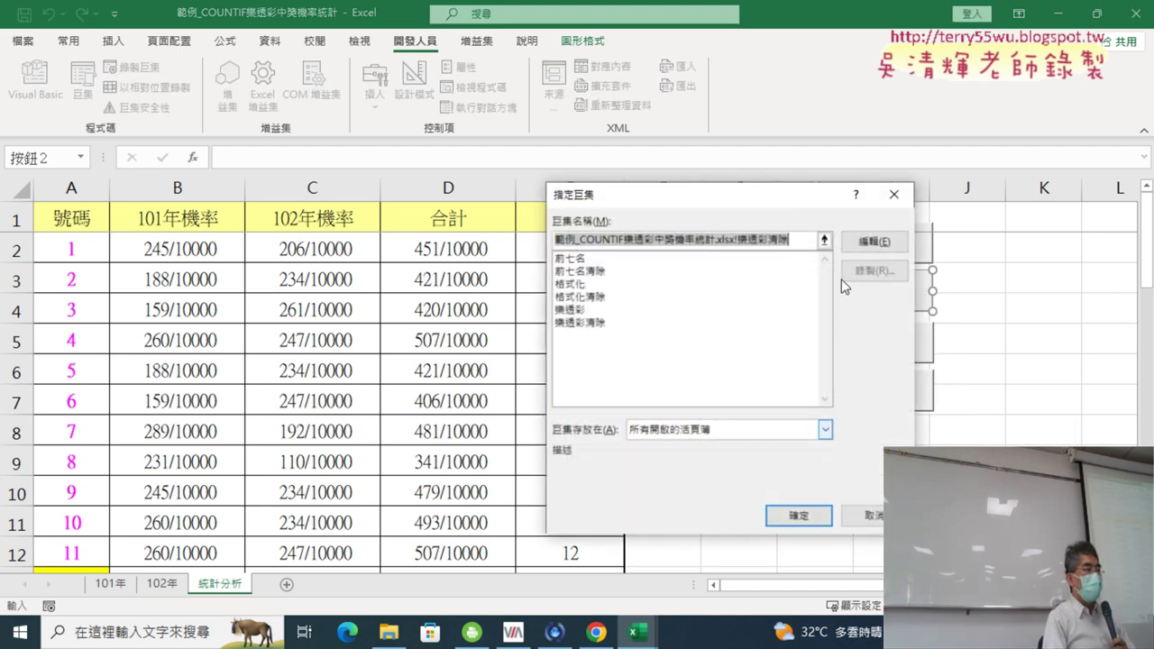
left_click(871, 242)
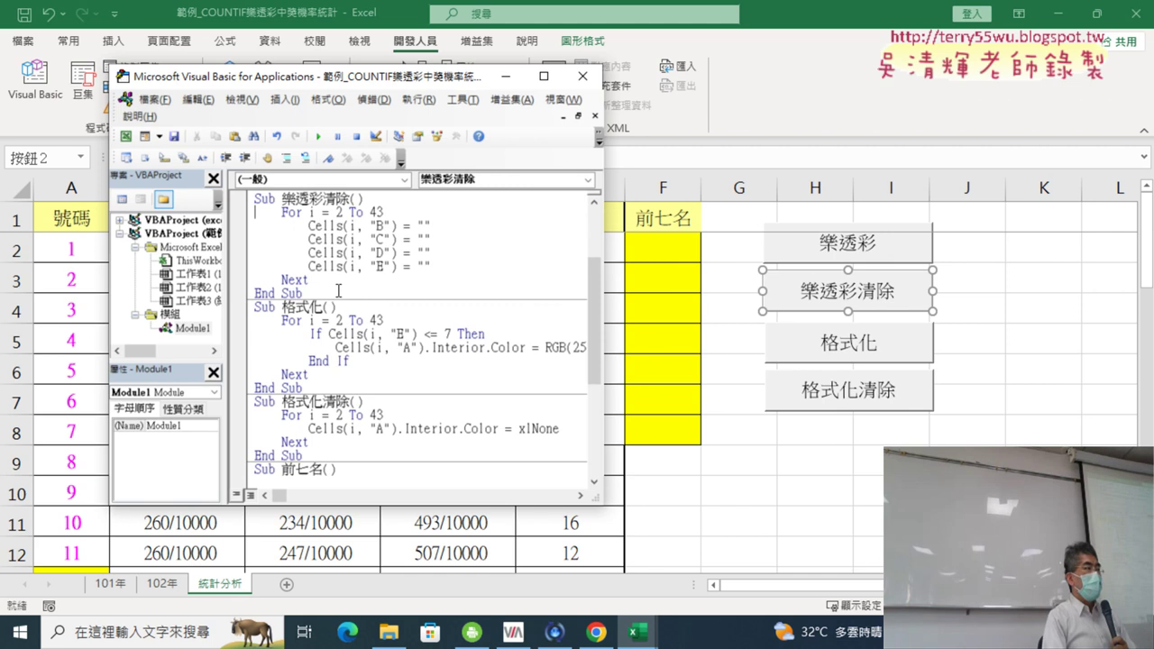
Step: Comment out the For i = 2 To 43 … Next loop and add a blank line after Next
left_click_drag(310, 280, 246, 217)
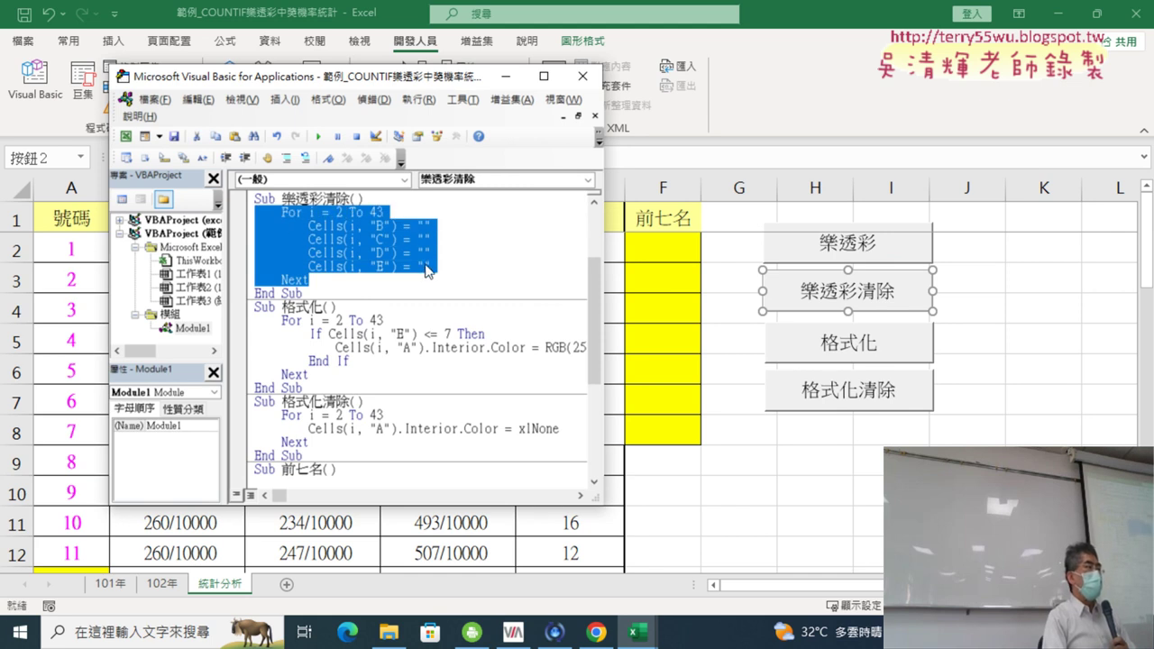
left_click(347, 218)
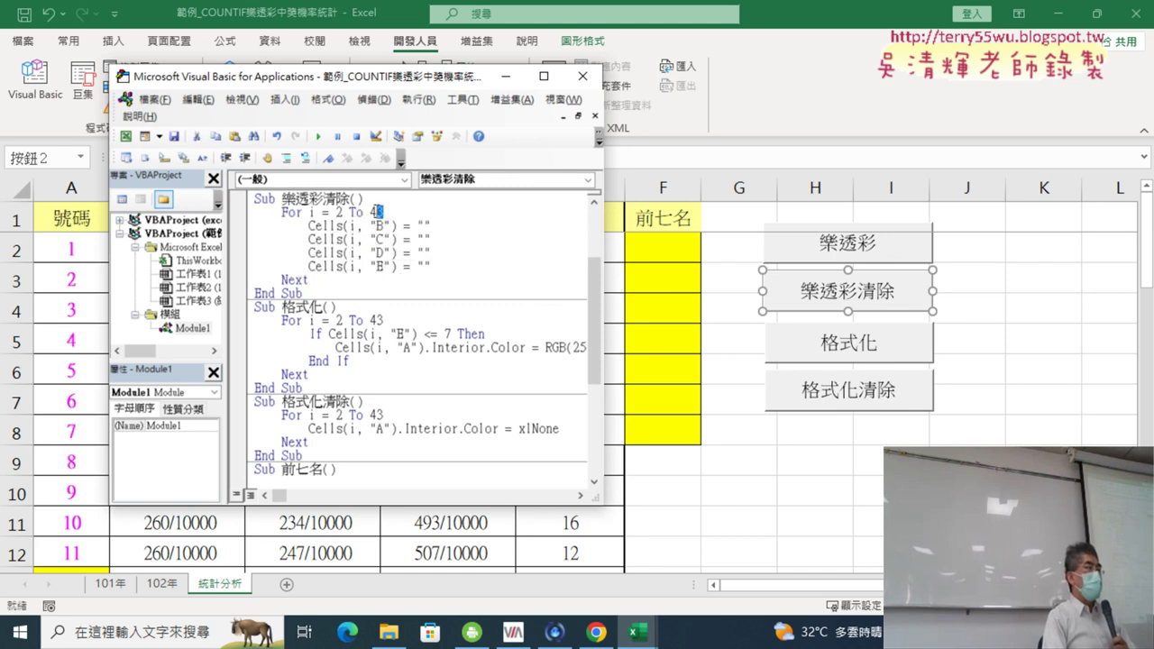
left_click_drag(379, 211, 336, 212)
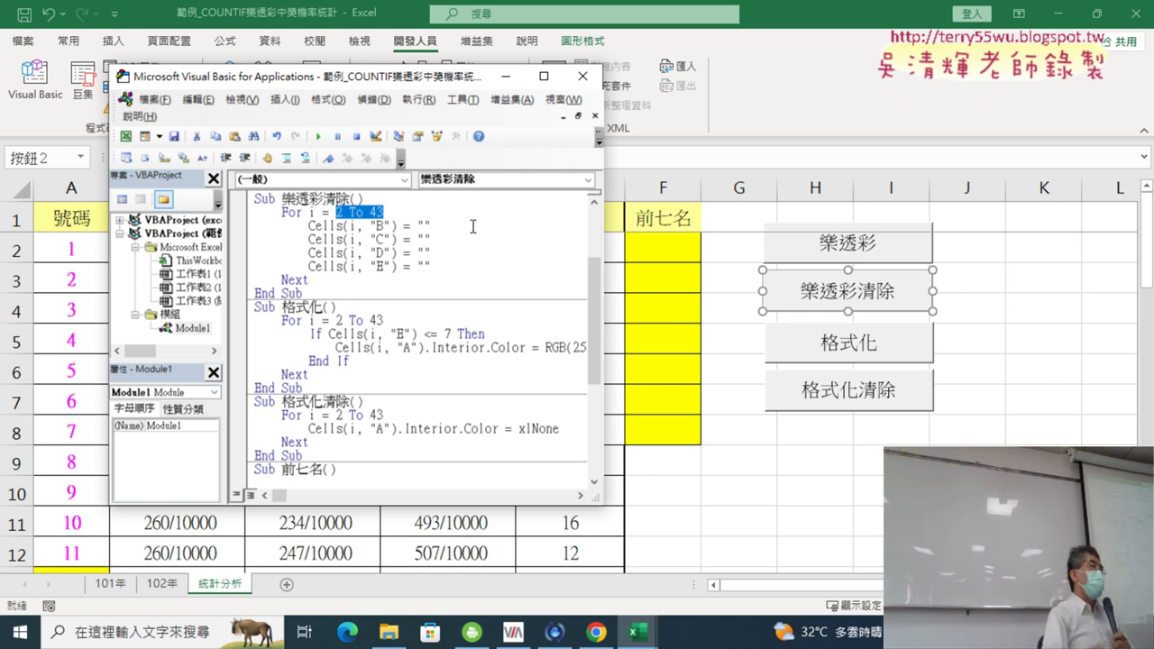
left_click_drag(320, 279, 252, 217)
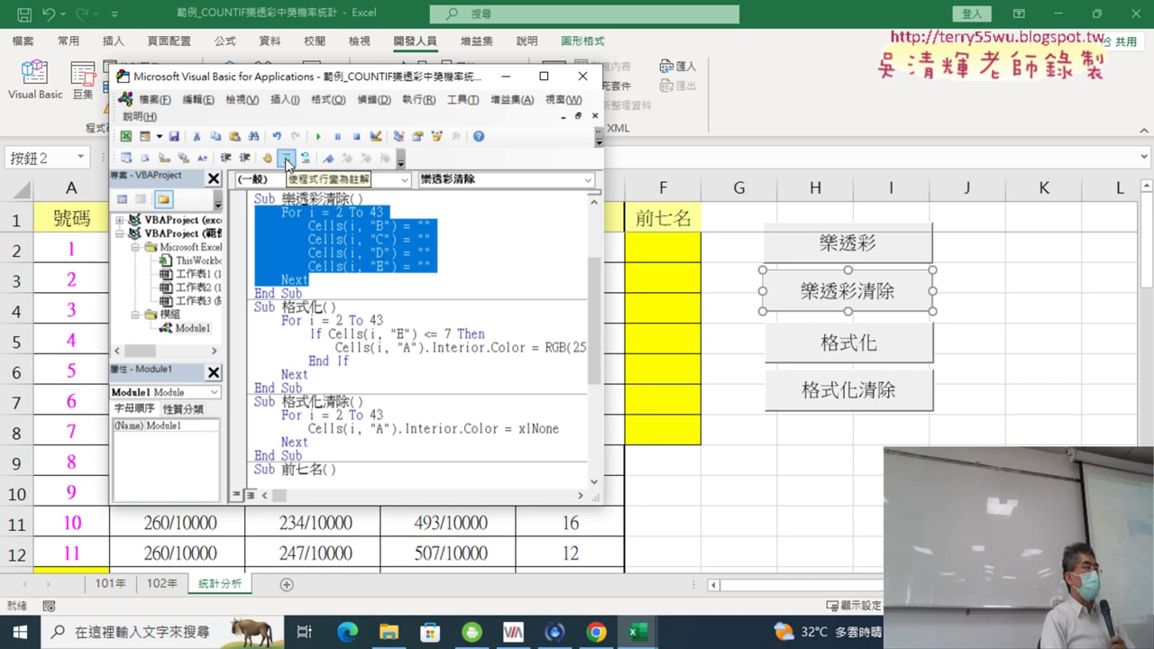
key("Delete")
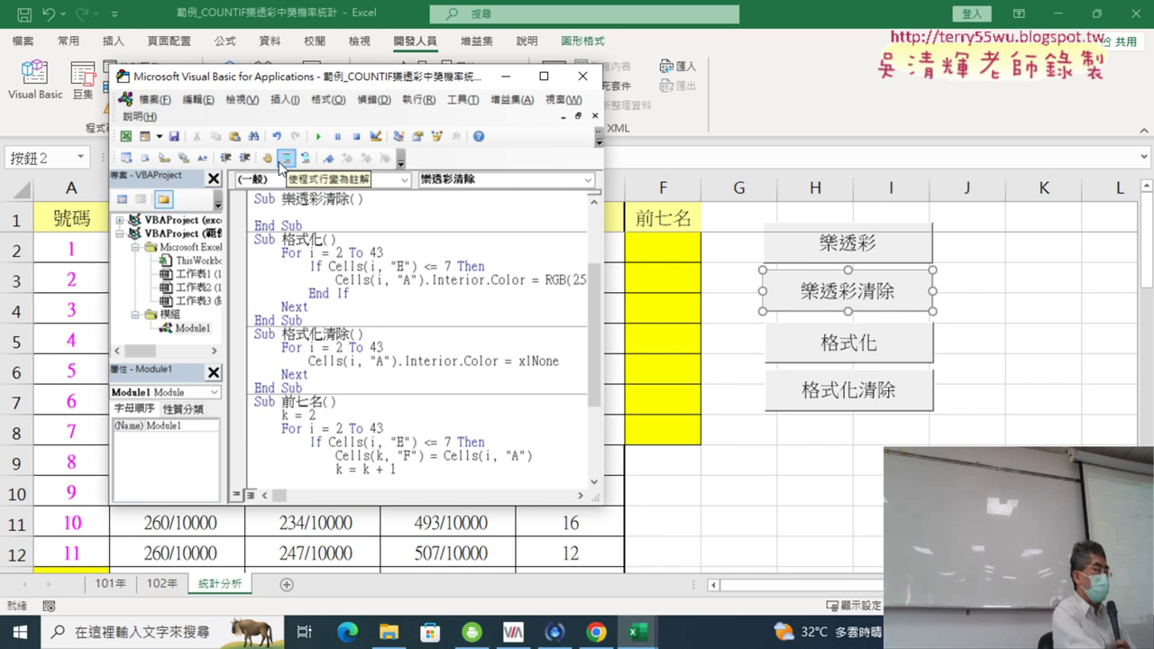
key("ctrl+z")
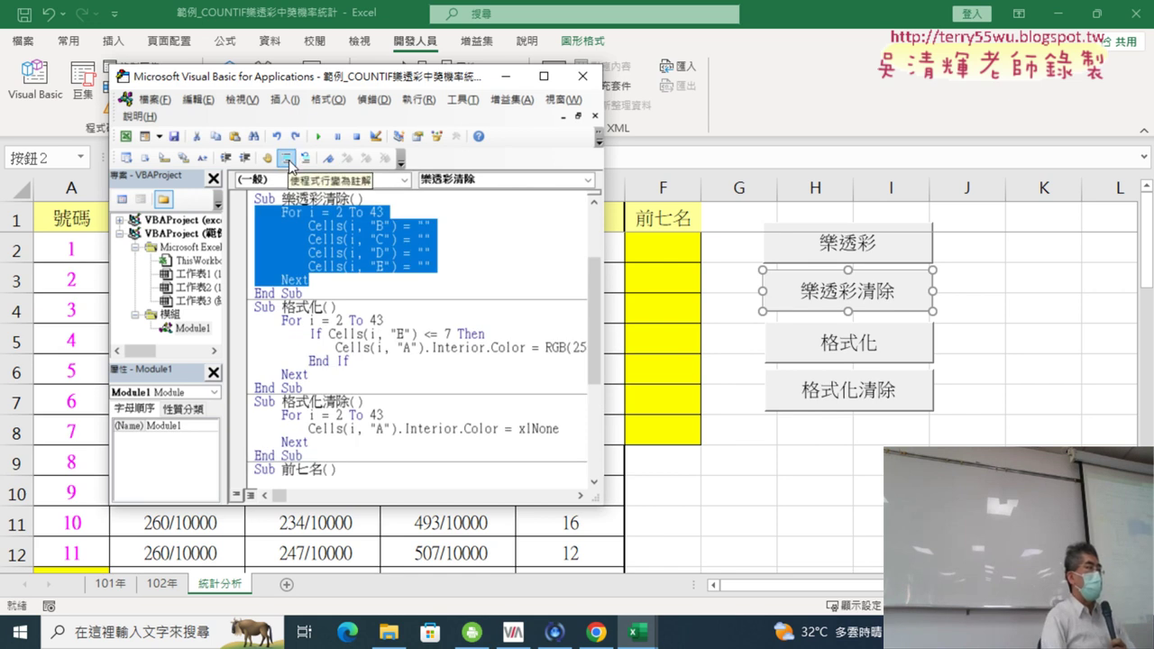
left_click(287, 159)
left_click(337, 281)
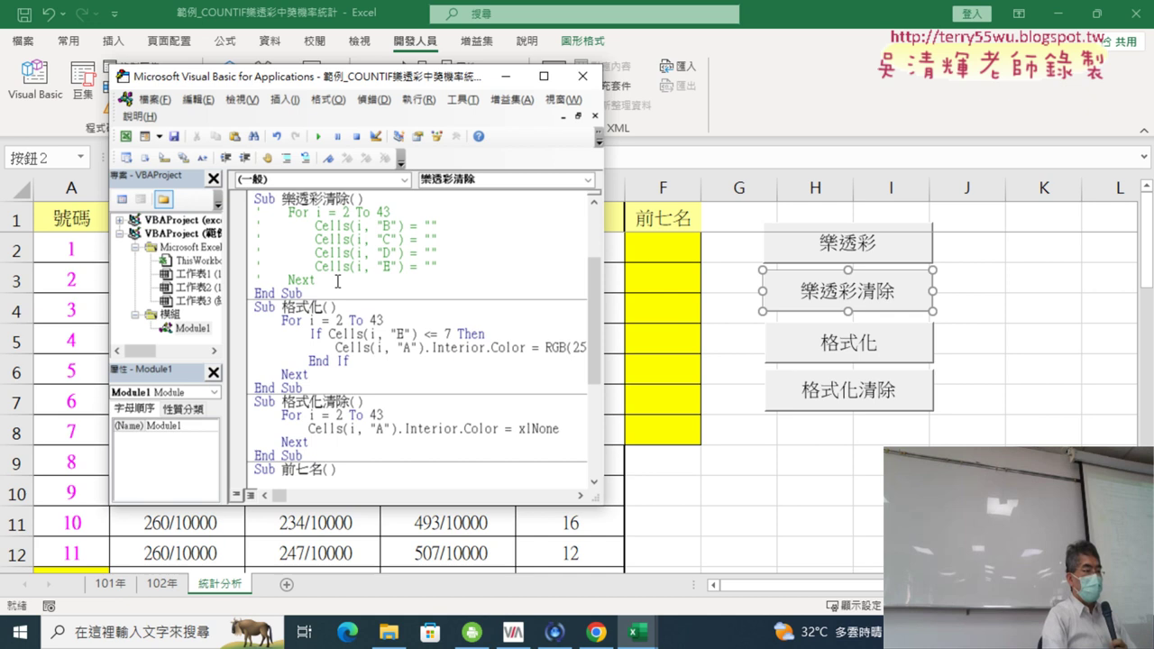
key("Return")
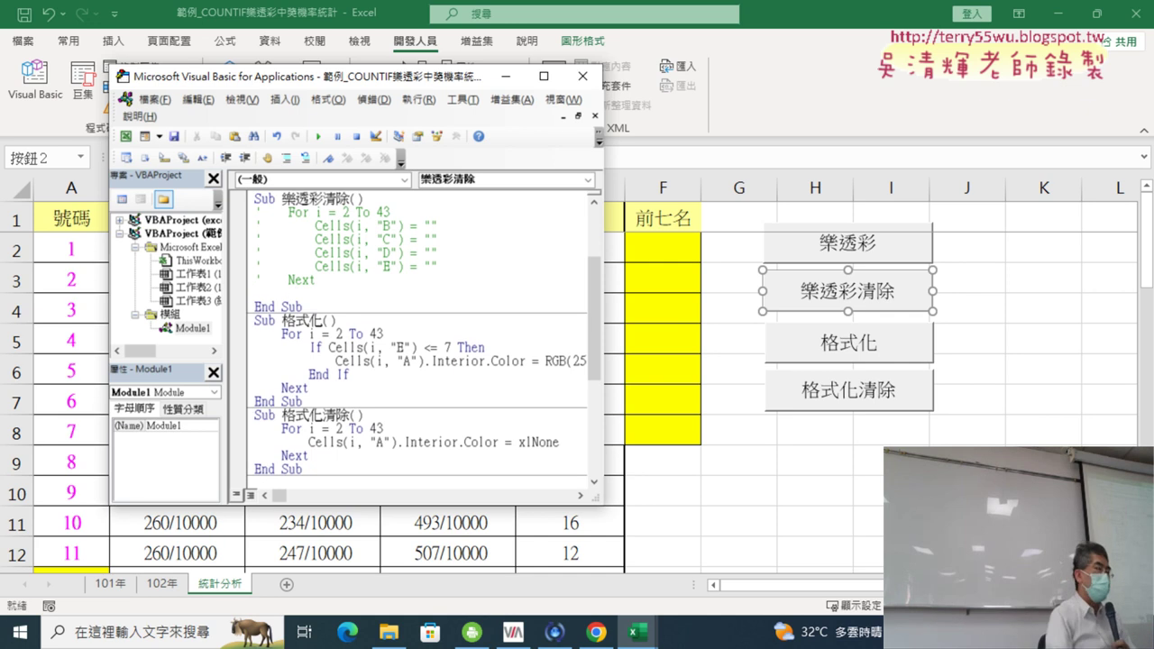
Step: Move the code window right to reveal columns A–E, then enter Range("B2:E43") = "" after Next
left_click_drag(425, 83, 841, 109)
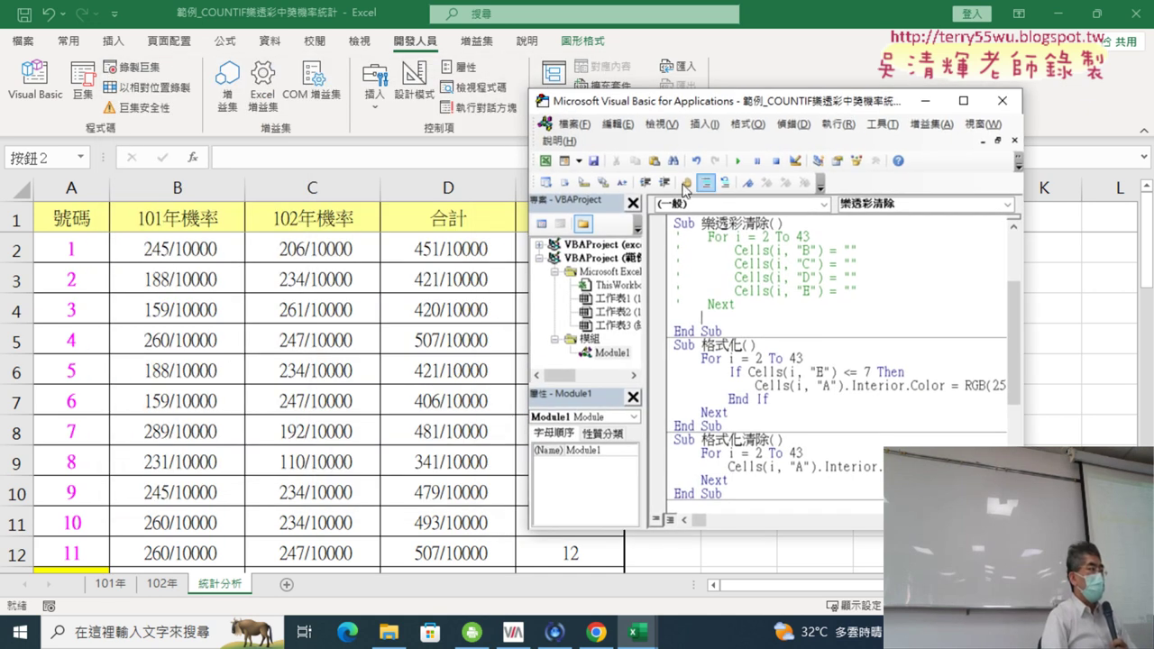
left_click_drag(722, 104, 849, 100)
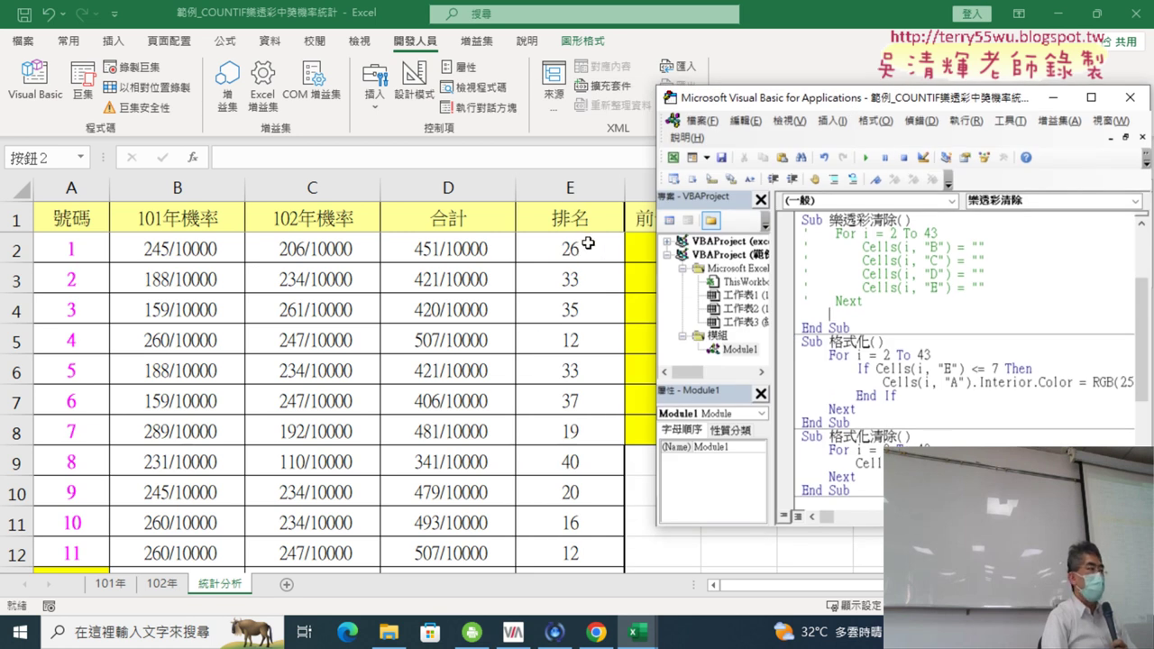
type("r")
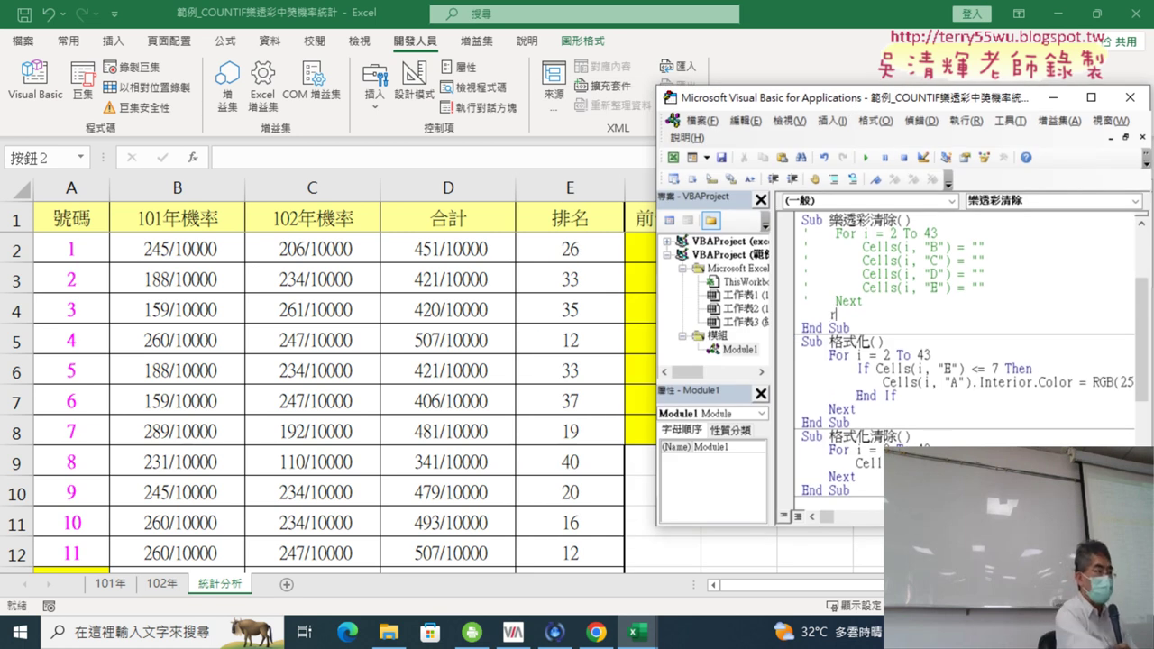
type("ange")
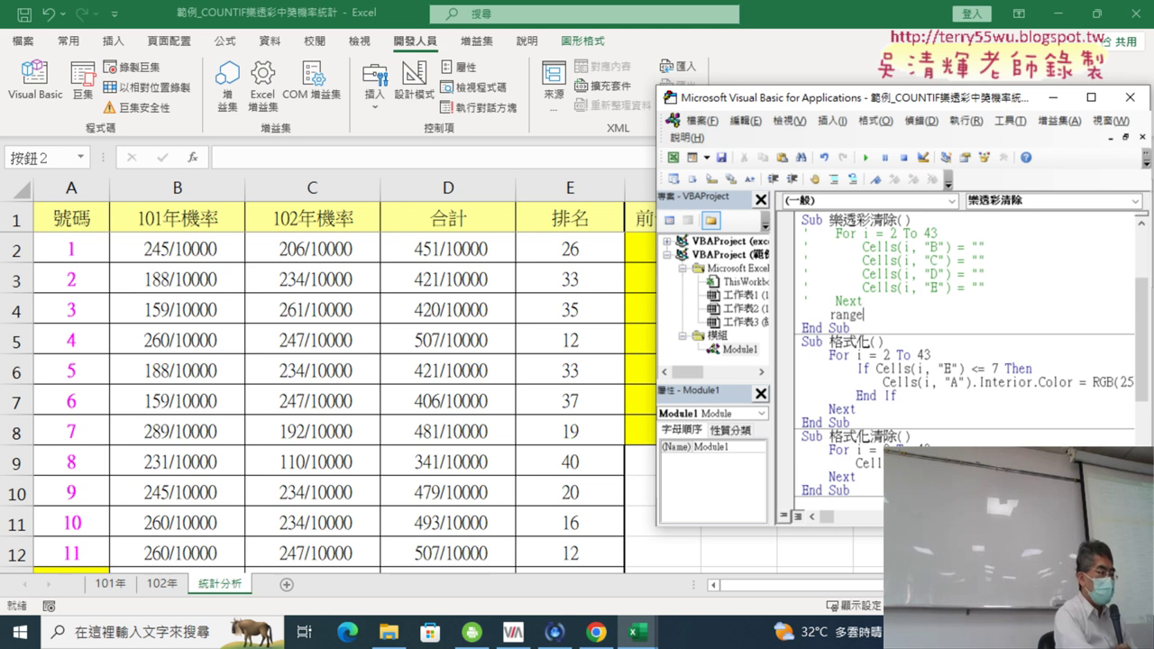
type("(\"B2:")
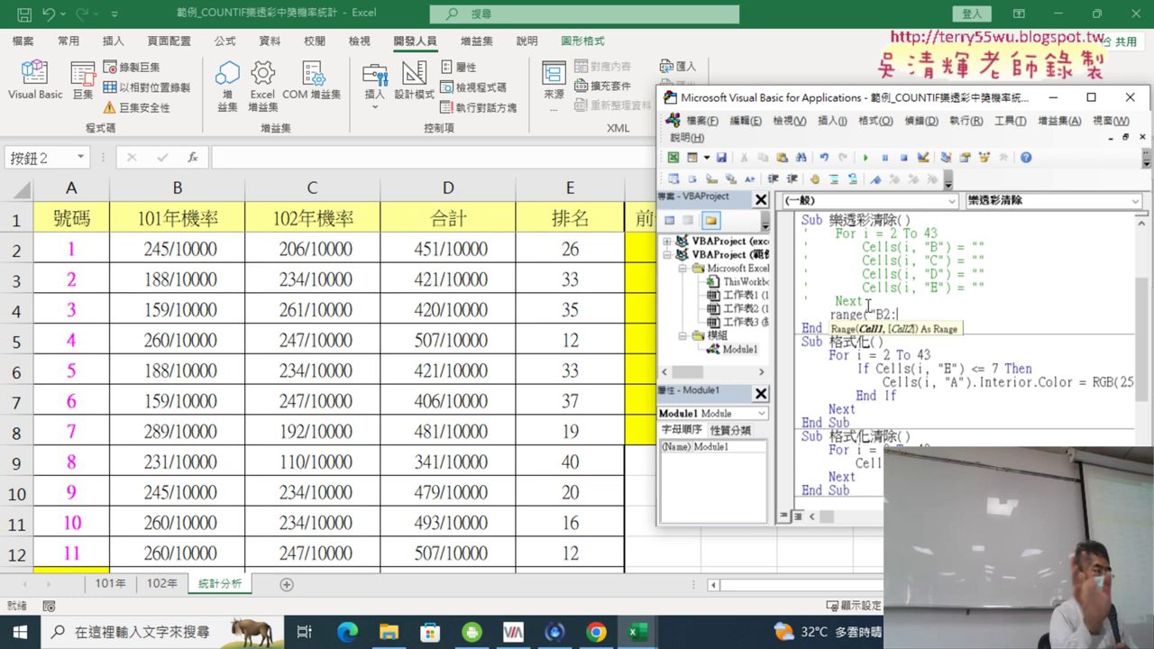
type("E")
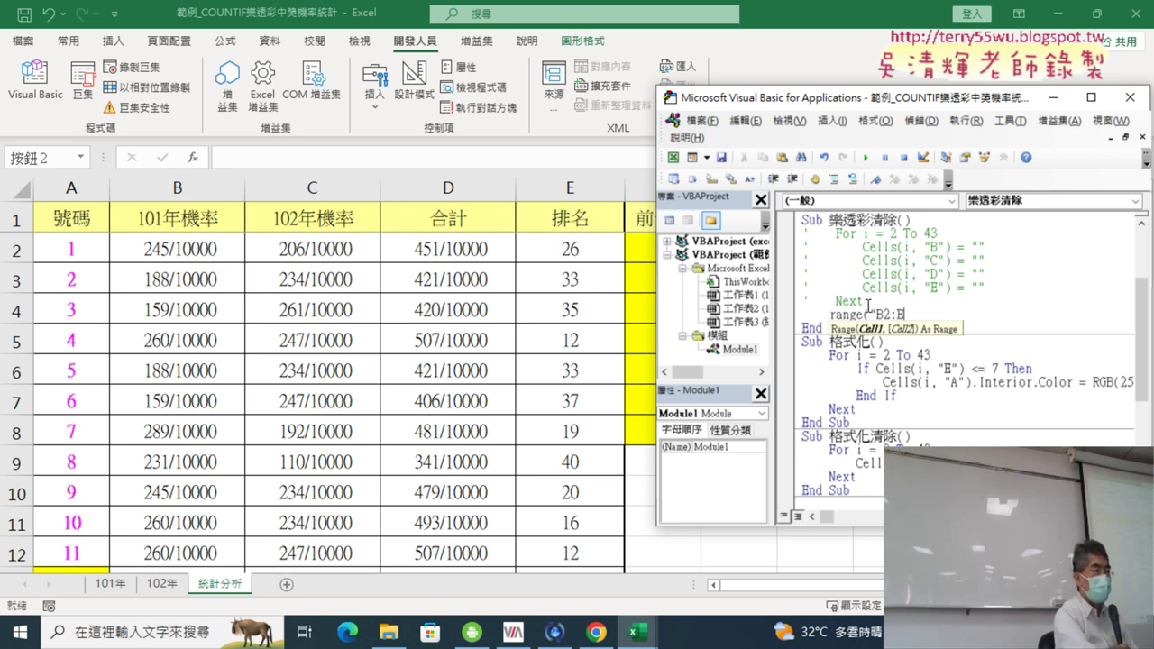
type("43\"")
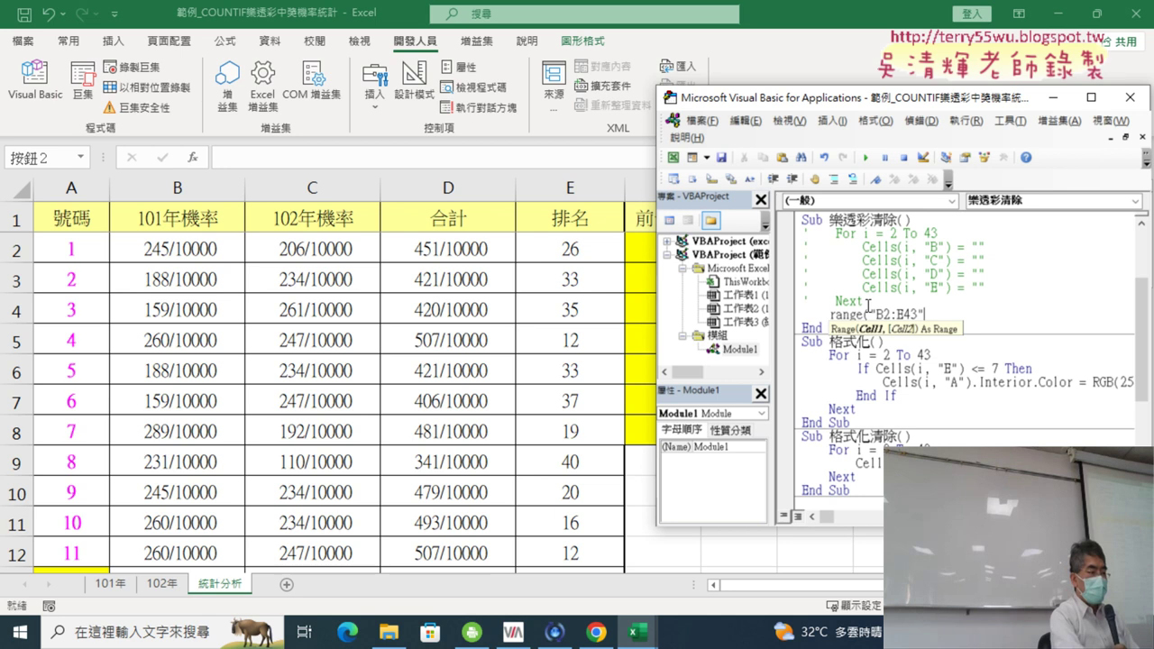
type(")")
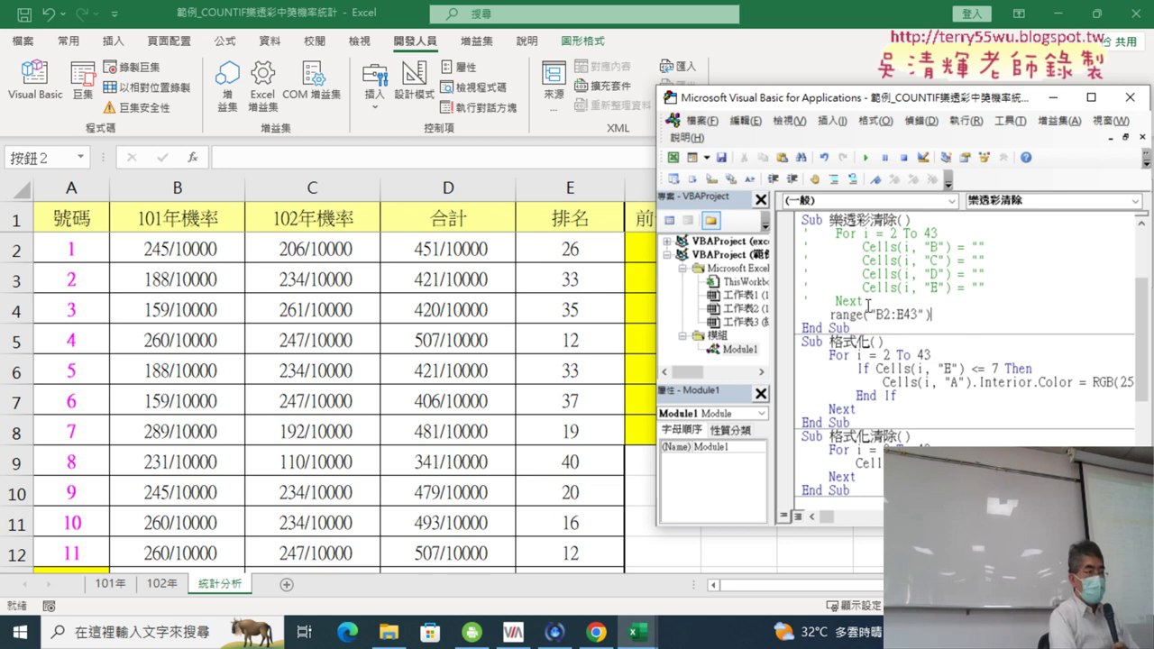
type("=")
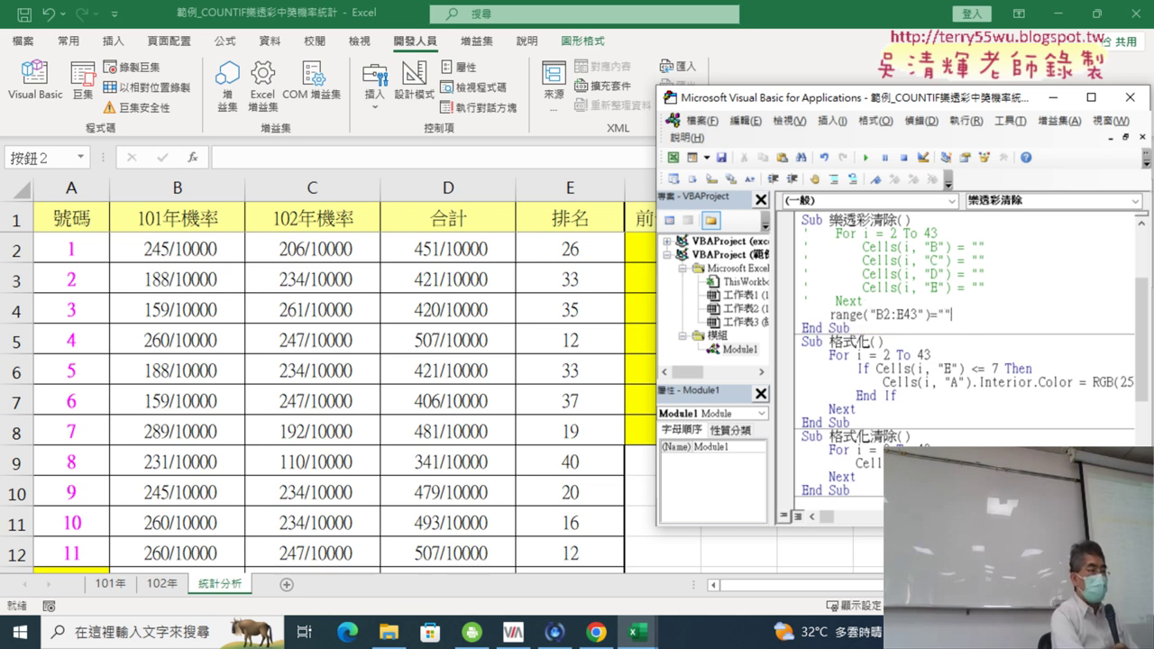
left_click(938, 377)
Step: Run 樂透彩清除 with its Range("B2:E43") = "" line, leaving only column A's numbers
left_click_drag(965, 315, 828, 315)
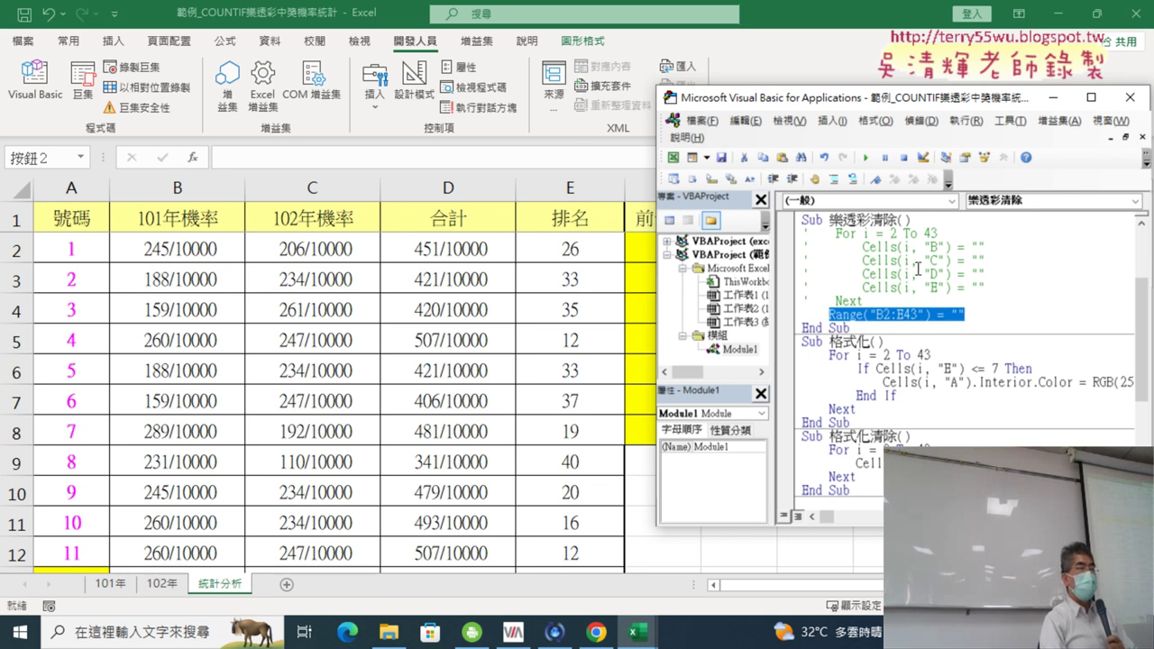
left_click(916, 270)
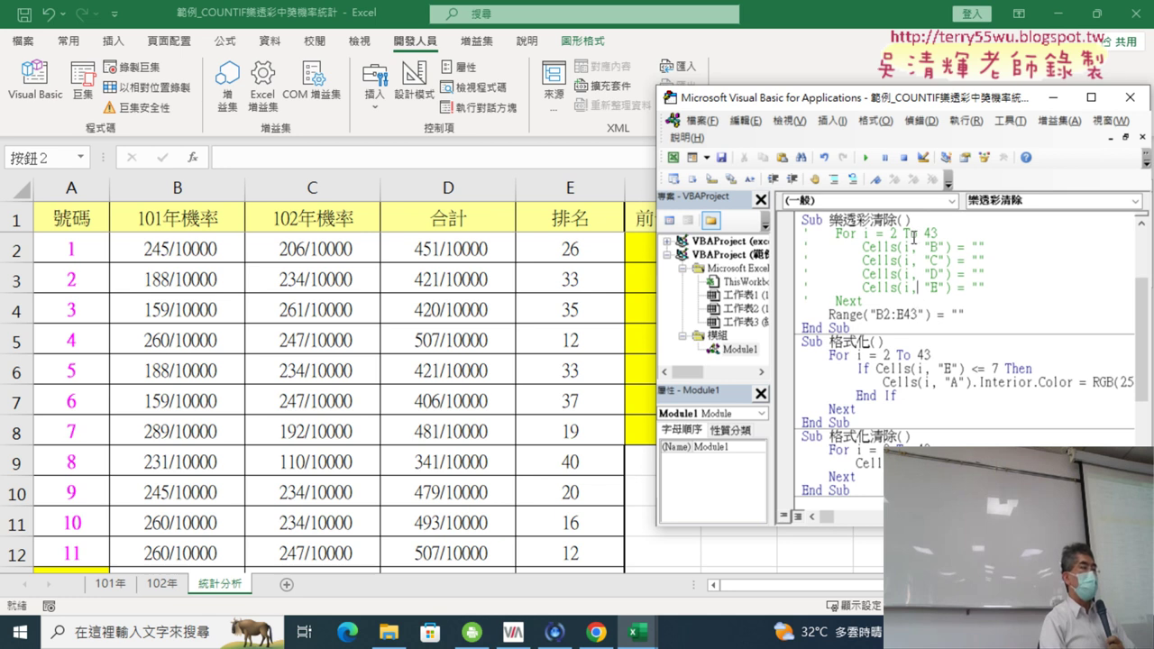
left_click(867, 158)
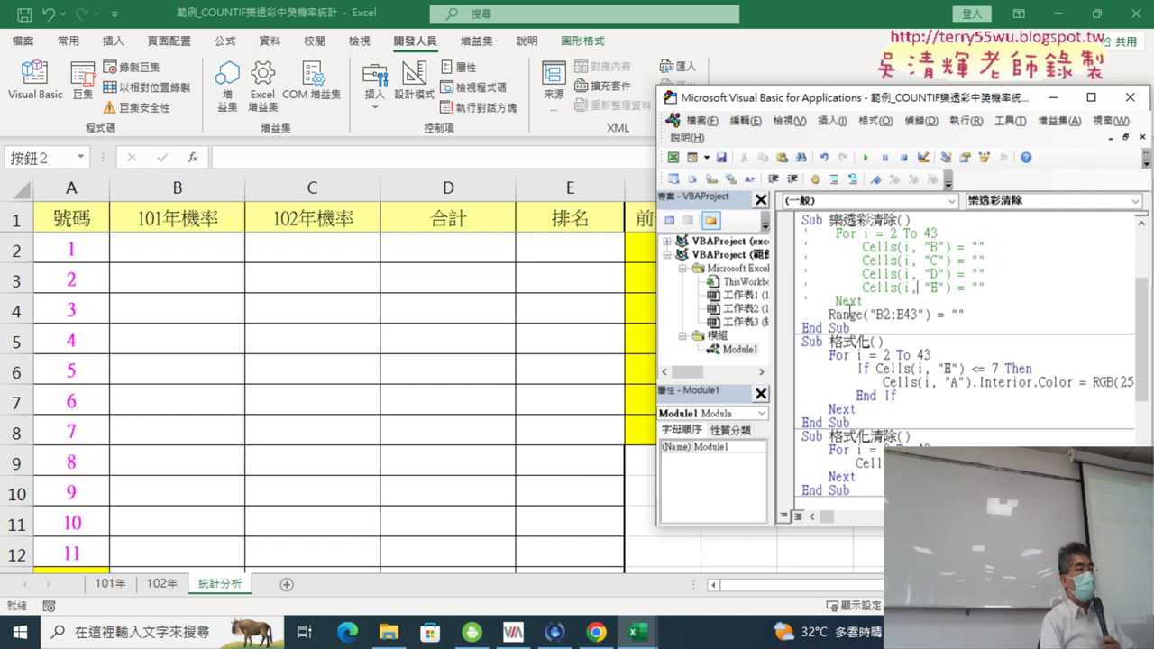
Step: Run the 樂透彩 macro to refill the rate, total and rank figures in columns B–E
left_click_drag(829, 315, 939, 315)
scroll(920, 270, "up", 3)
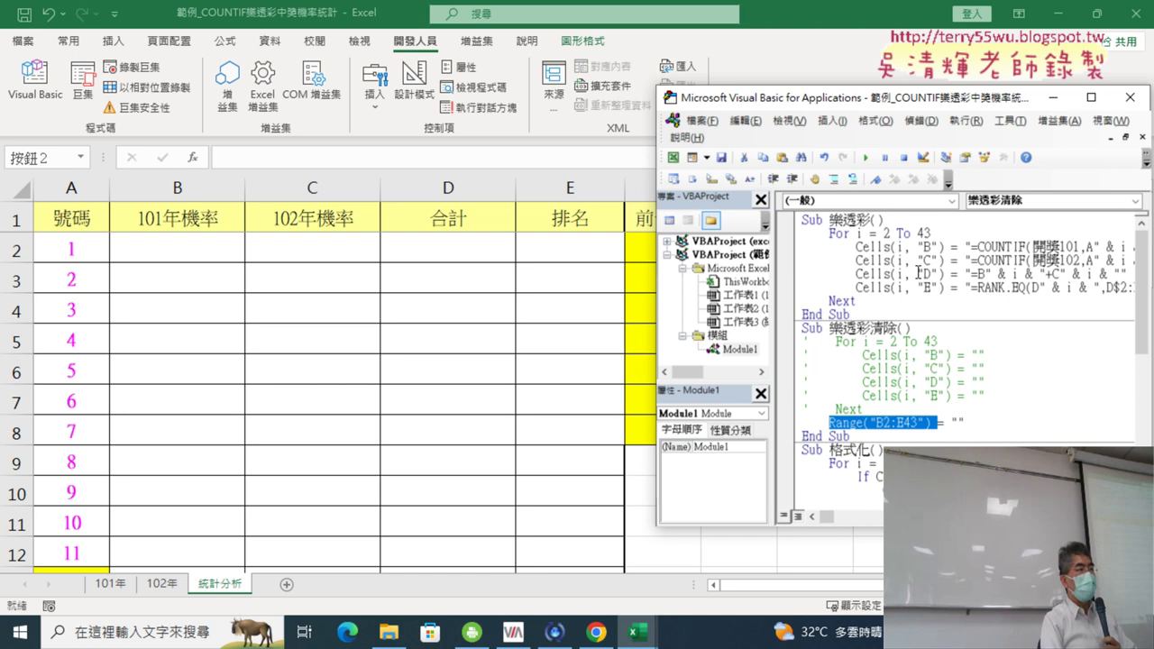
left_click(919, 264)
left_click(865, 157)
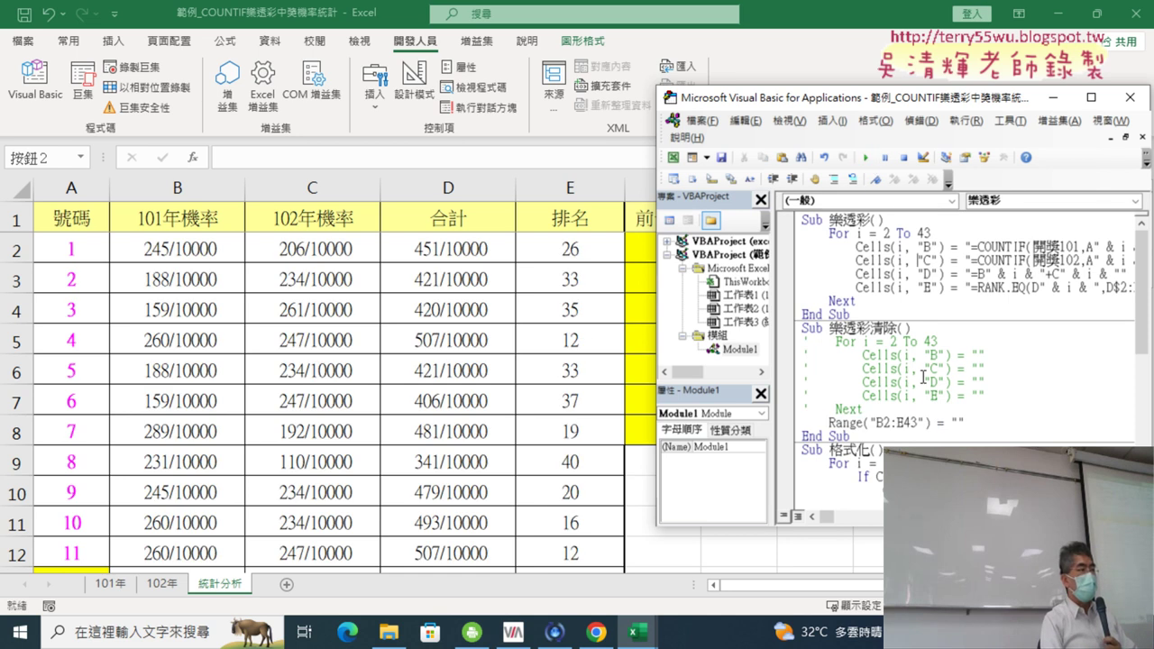
scroll(910, 400, "down", 1)
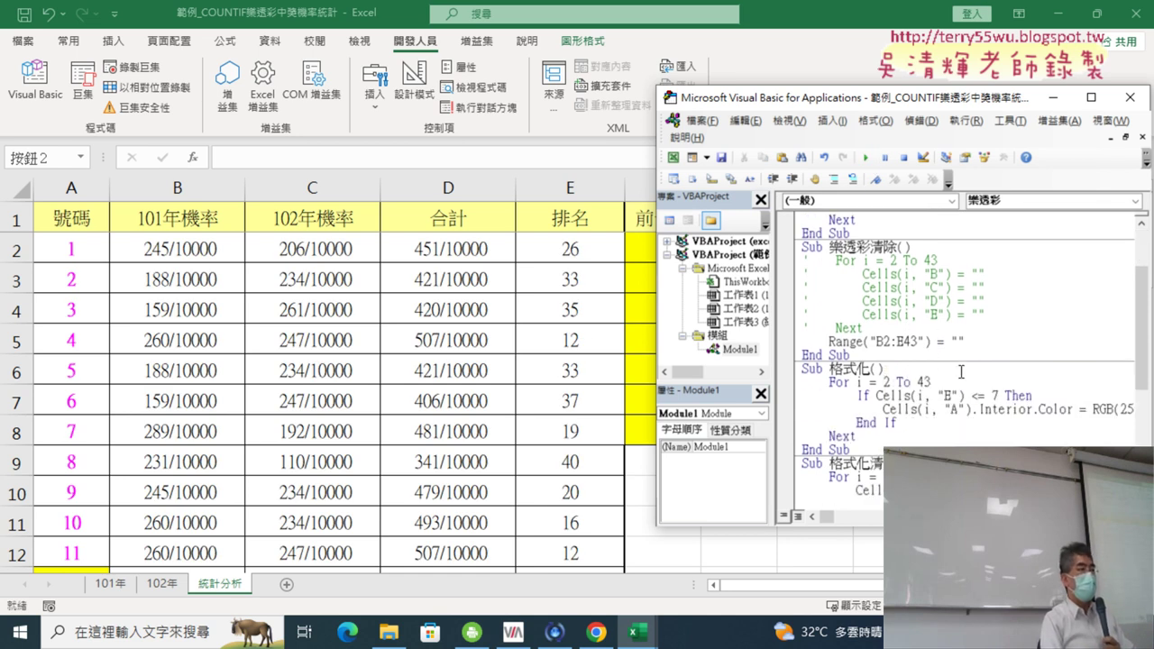
left_click_drag(970, 341, 828, 341)
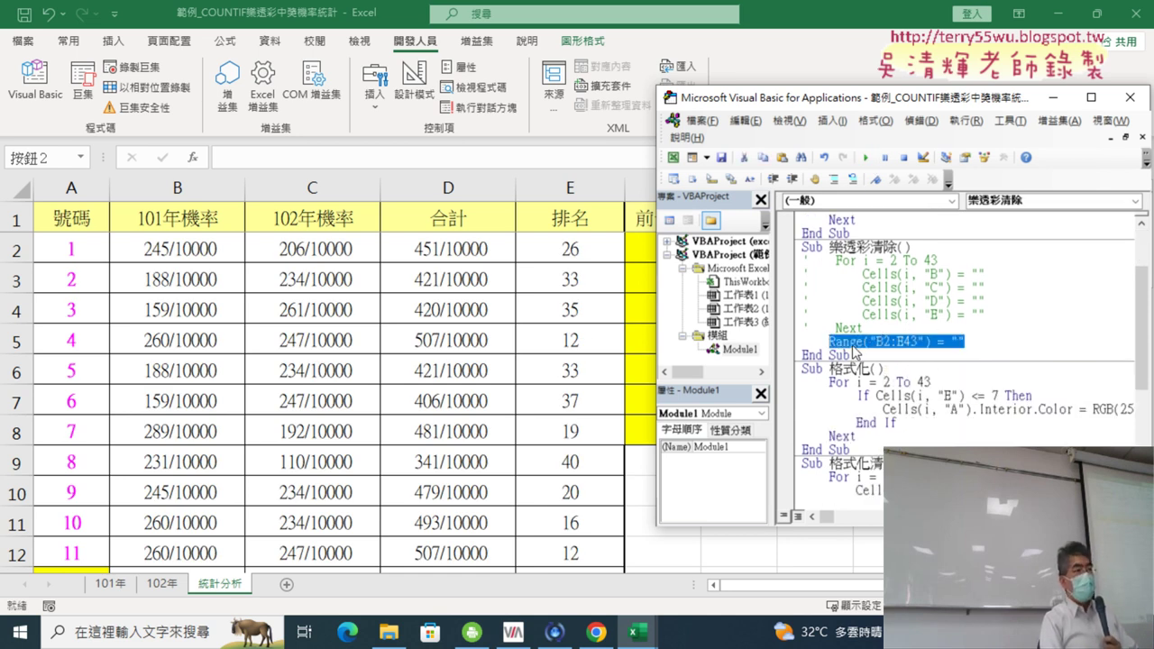
scroll(856, 352, "down", 2)
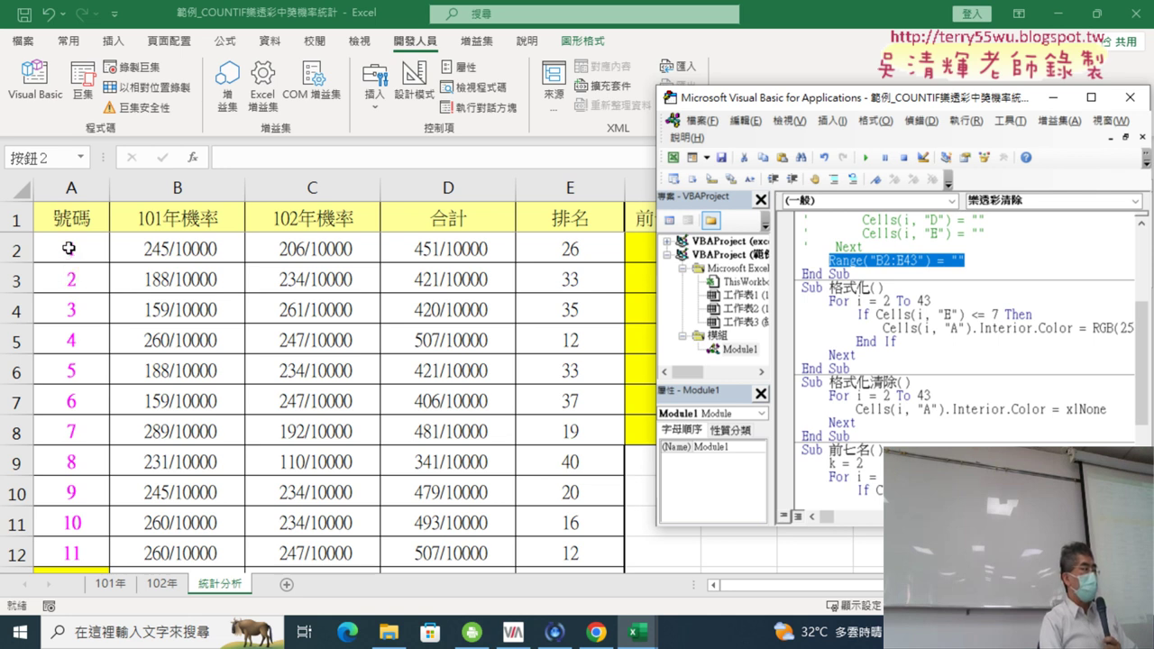
Step: Reopen the VBA editor from the worksheet and widen it so whole code lines show
left_click(69, 248)
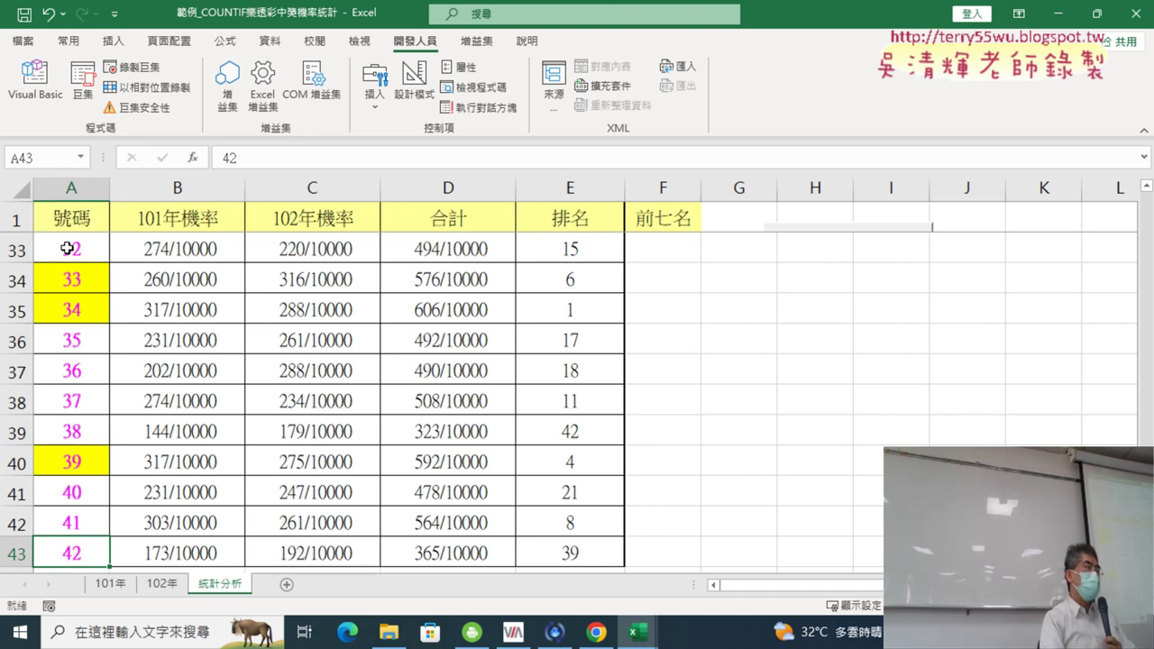
left_click(40, 91)
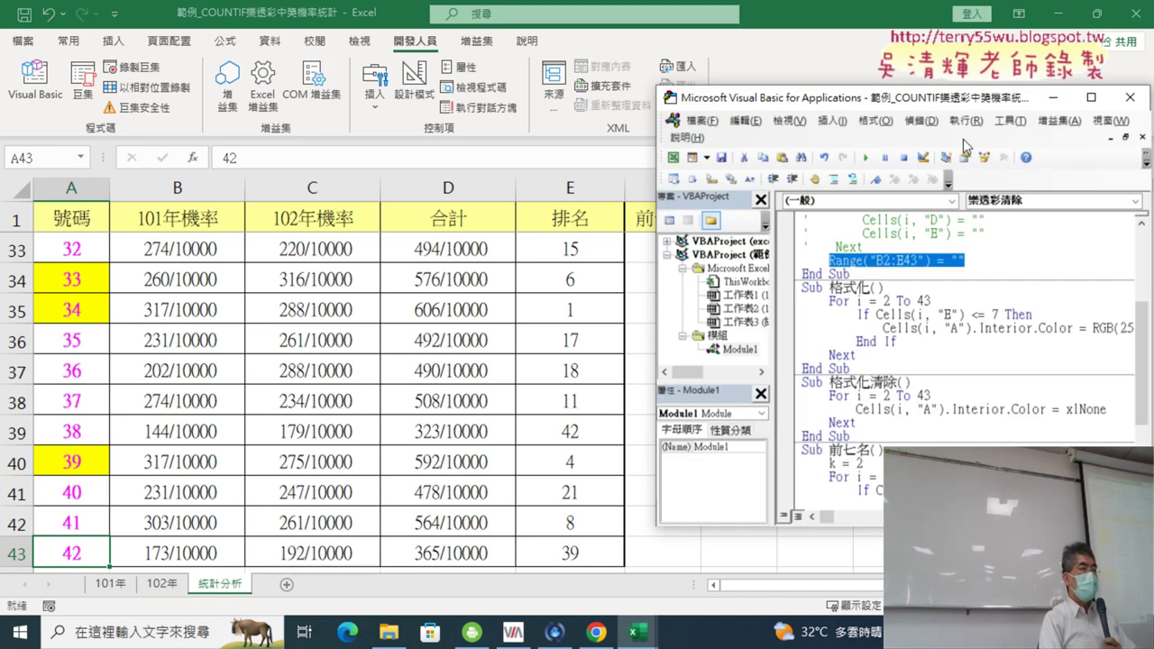
left_click_drag(942, 101, 726, 97)
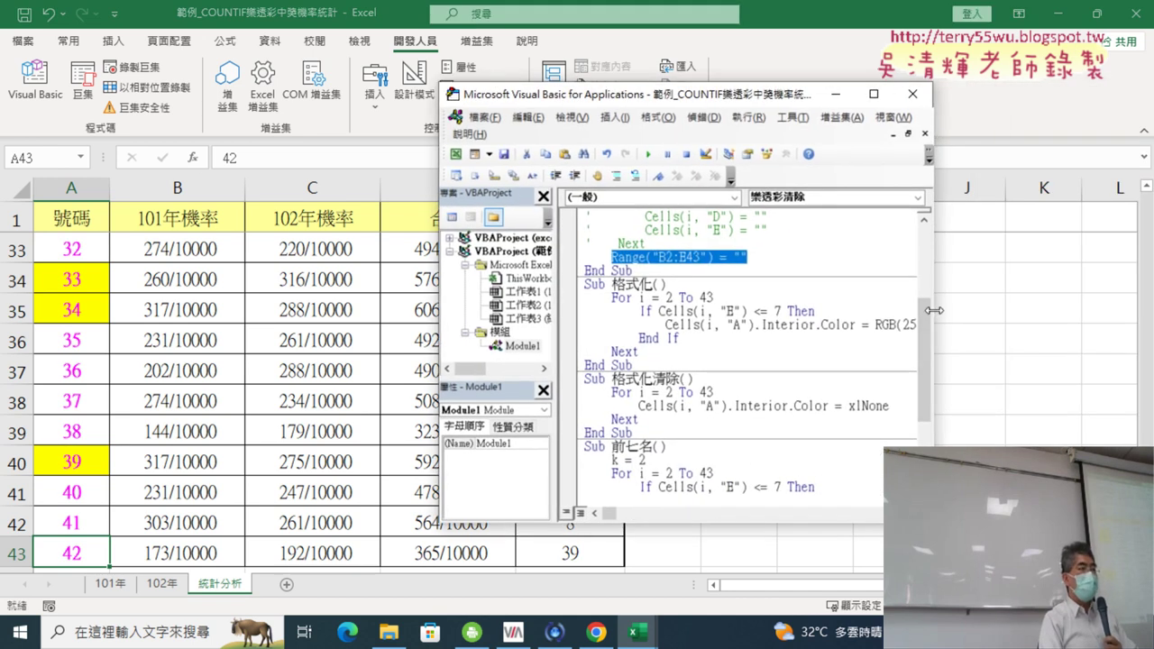
left_click_drag(935, 310, 1094, 317)
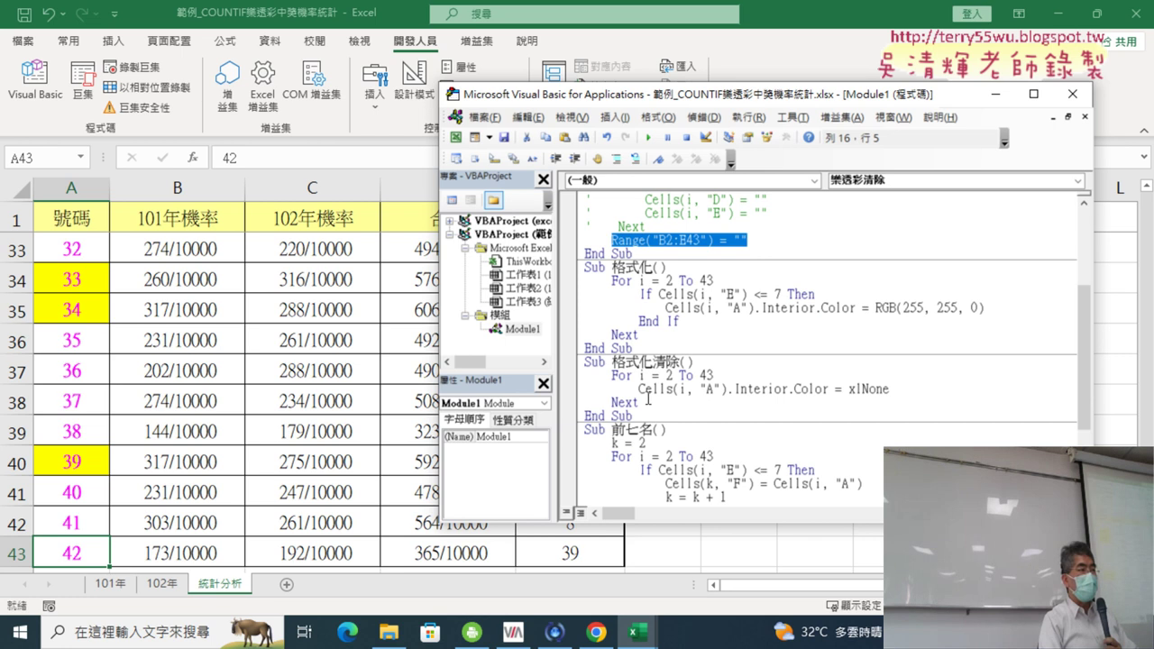
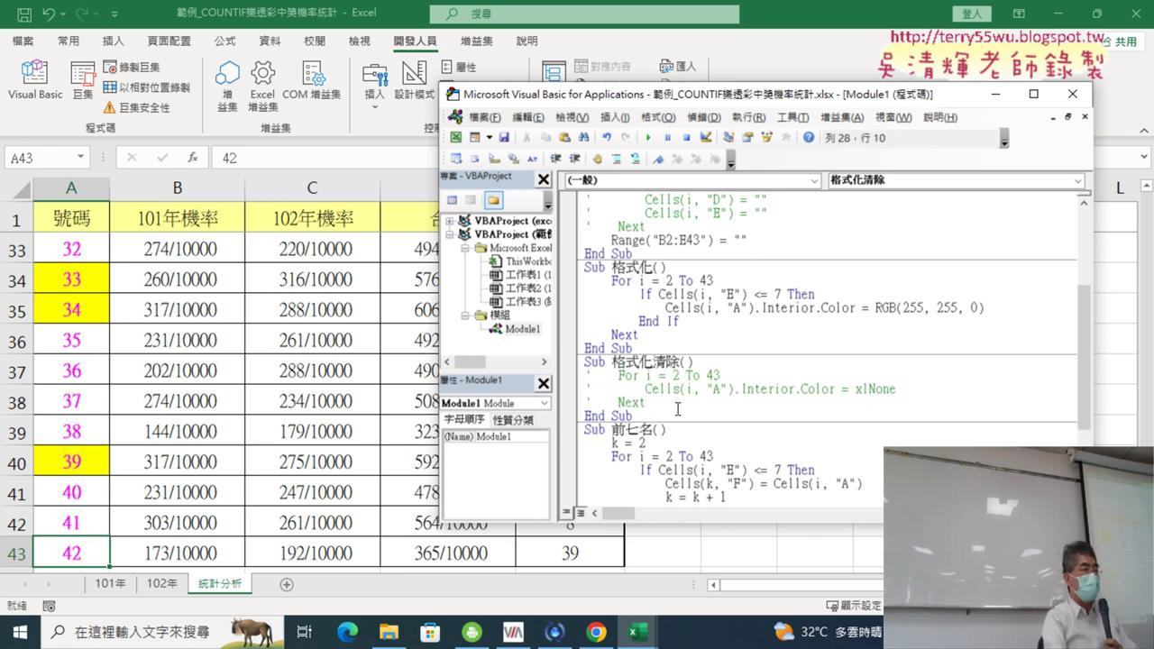
Step: Add Range("A2:A43").Interior.Color = xlNone below the commented-out loop in 格式化清除
key("Return")
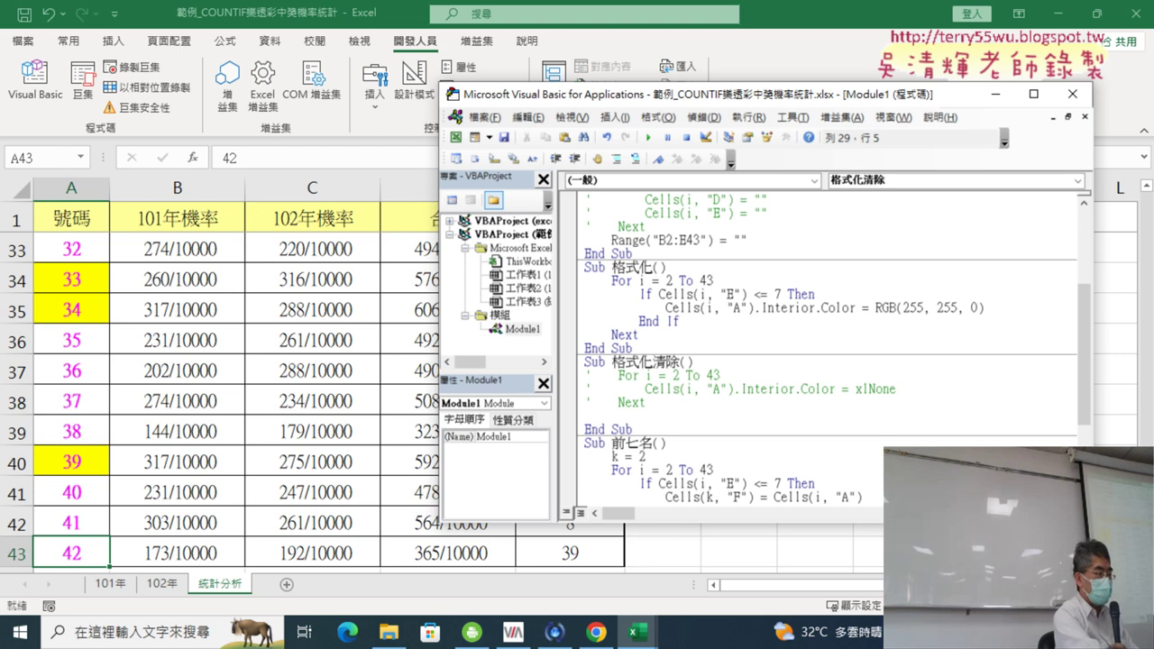
type("ra")
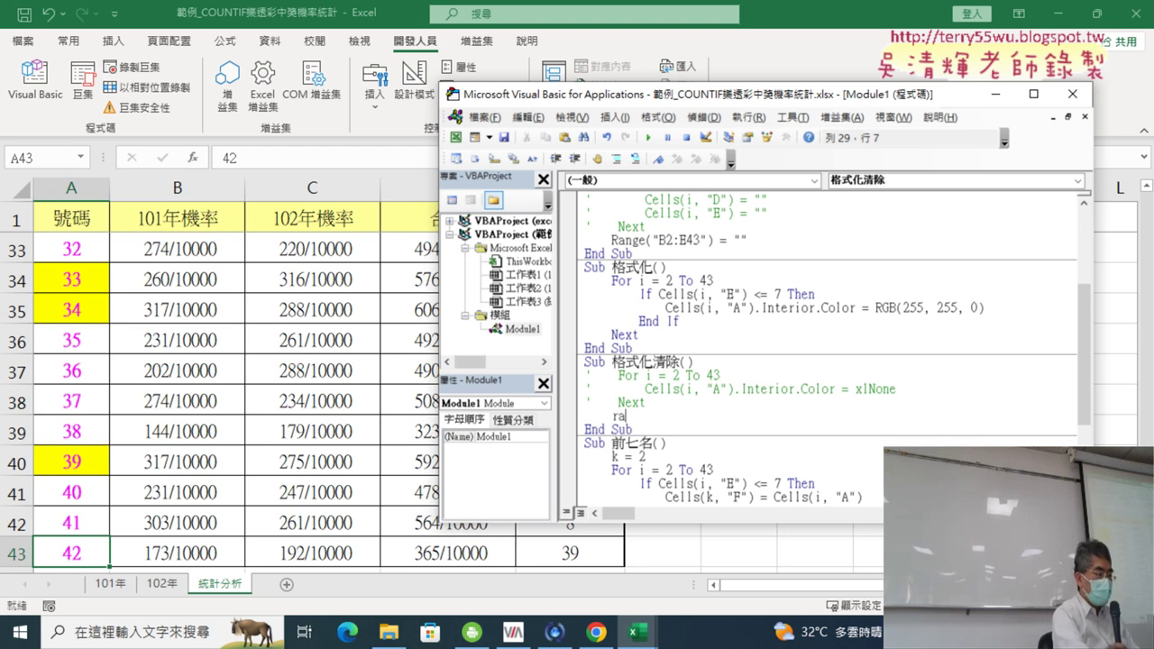
type("nge(")
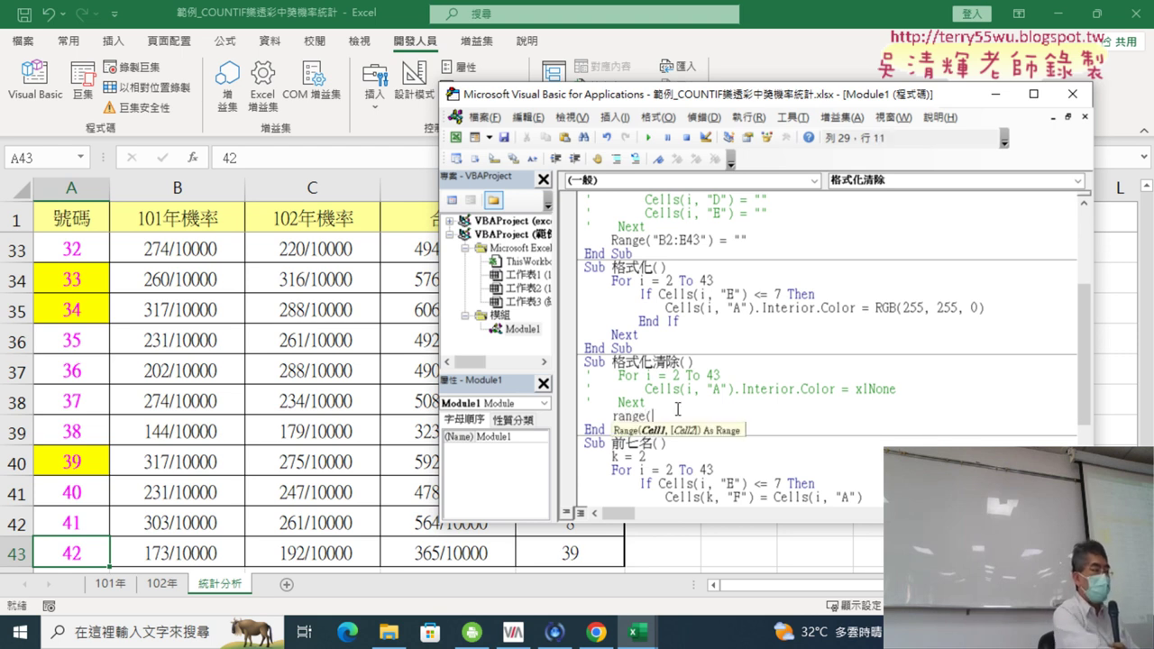
type("\"")
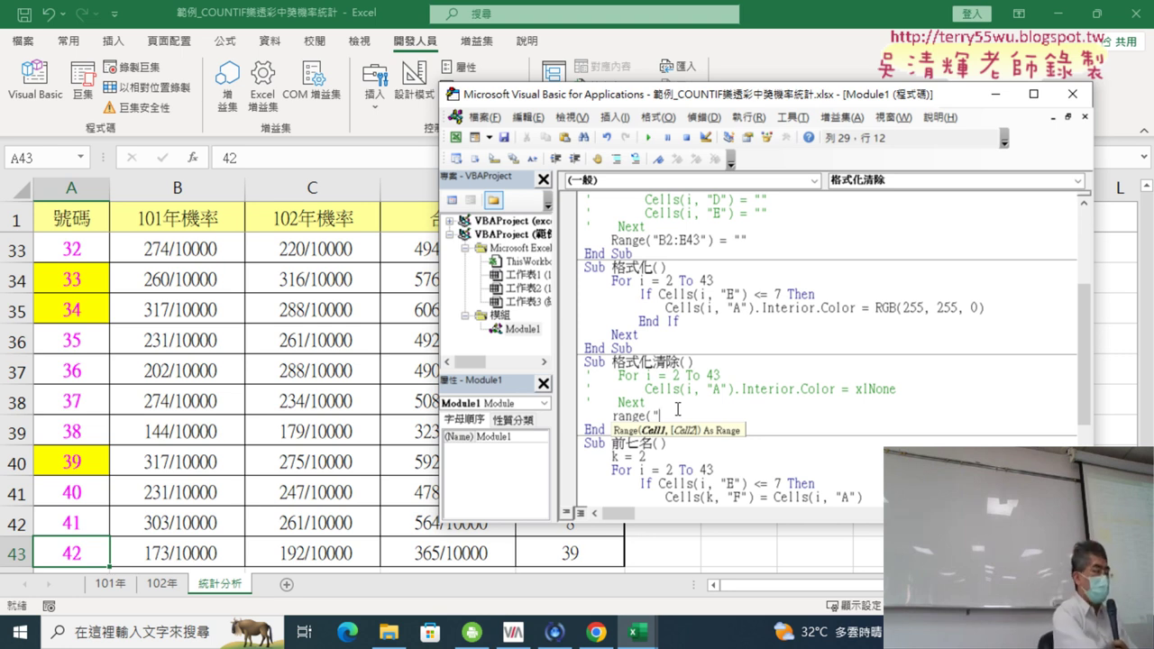
type("A2:")
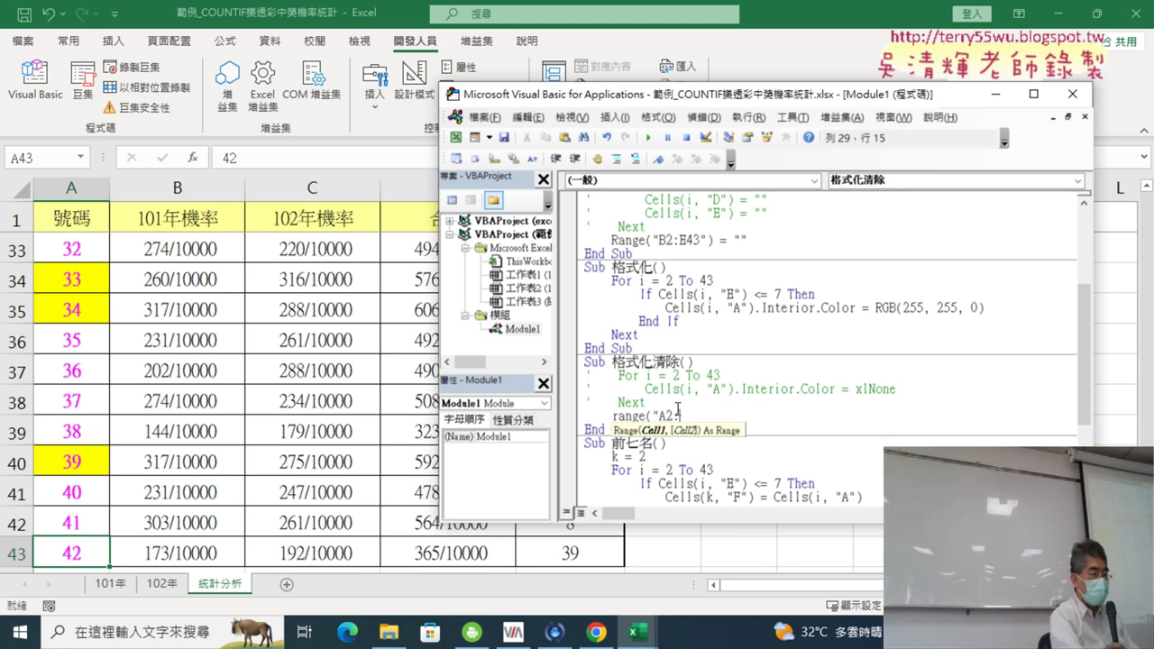
type("A")
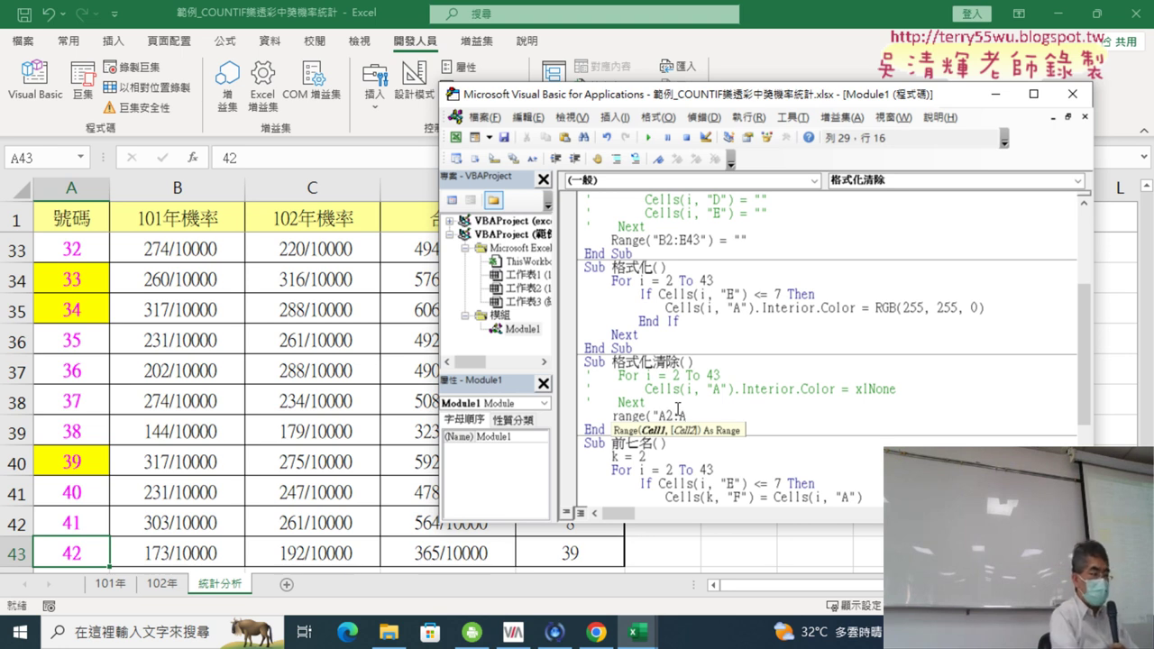
type("43\"")
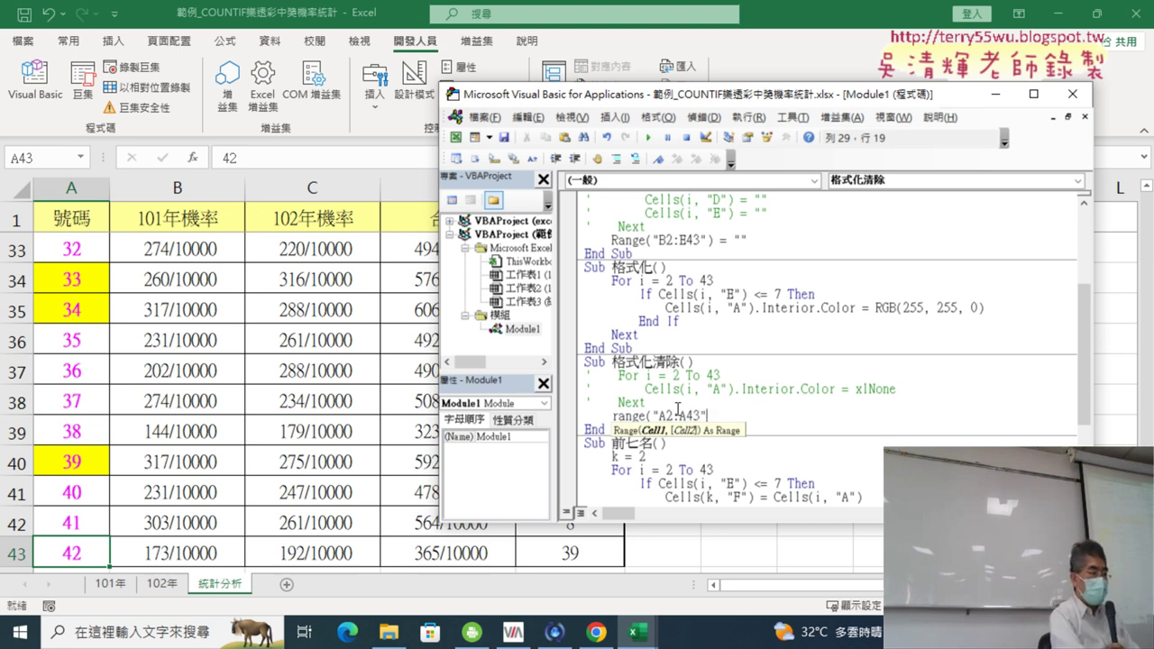
type(")")
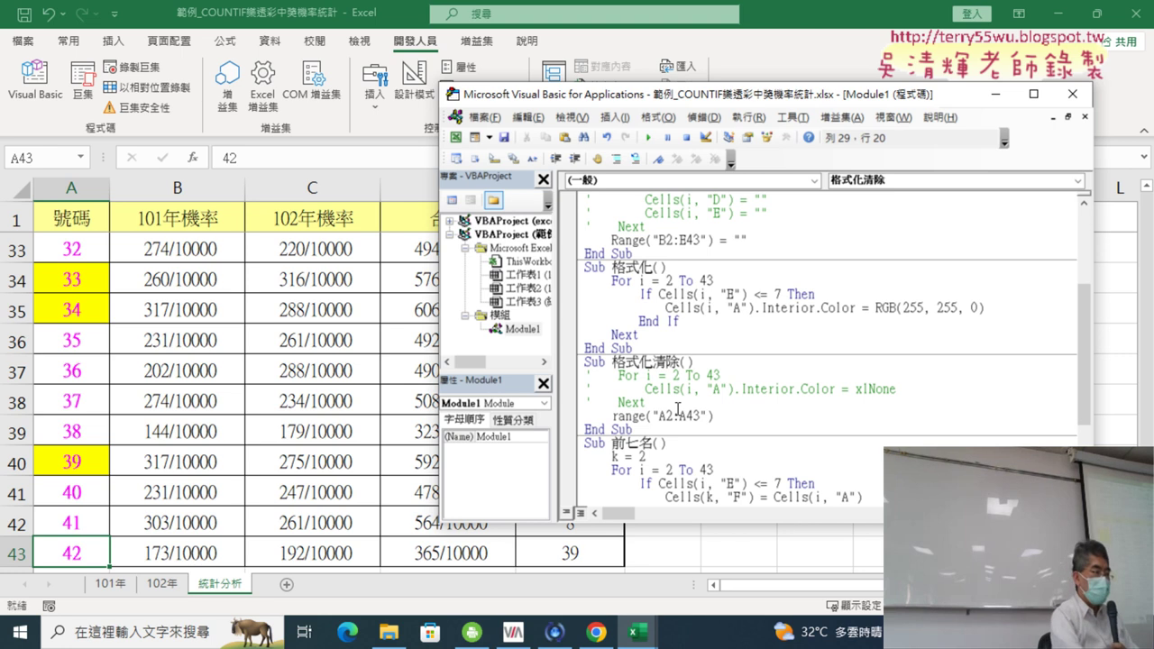
type(".in")
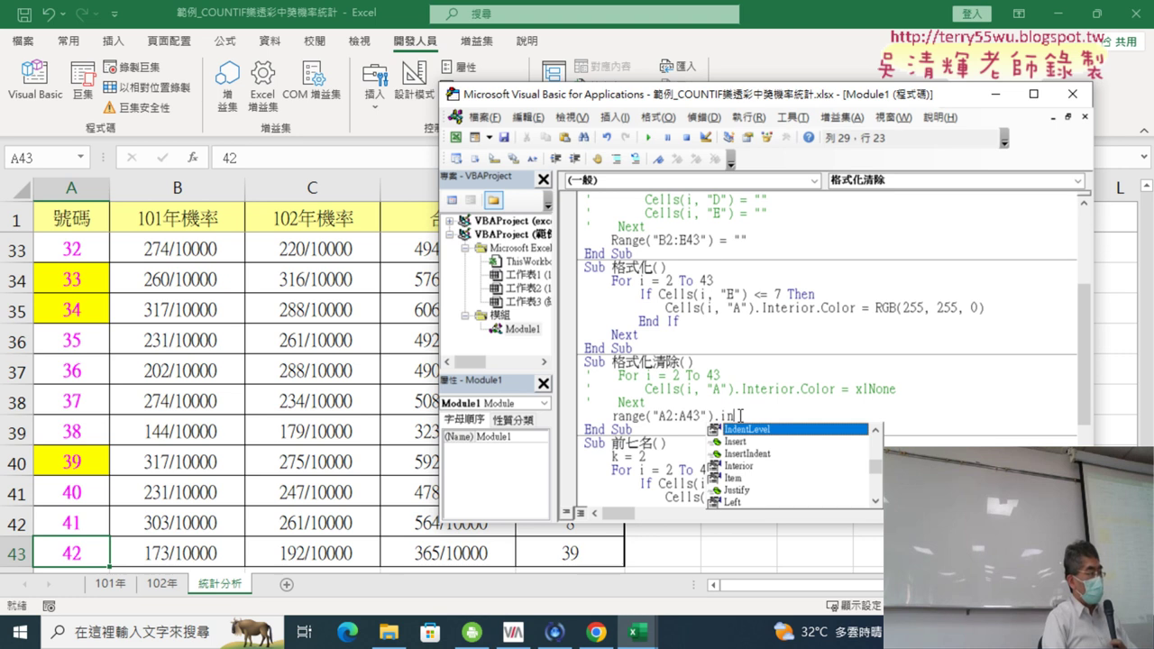
key("Down")
key("Down")
key("Down")
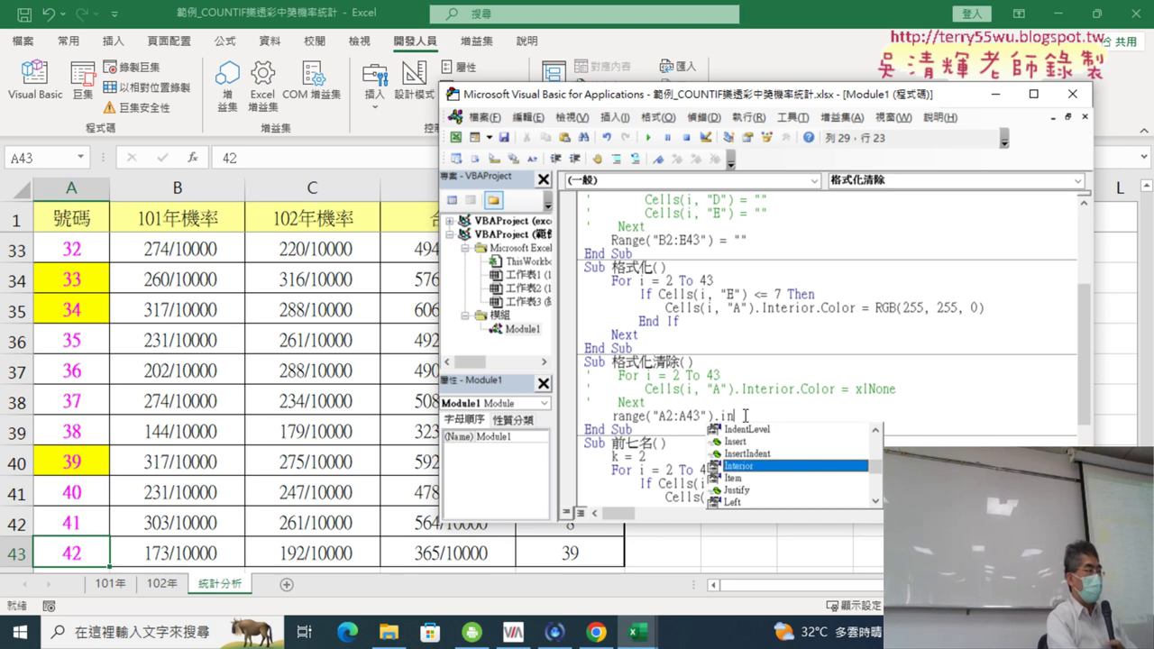
key("BackSpace")
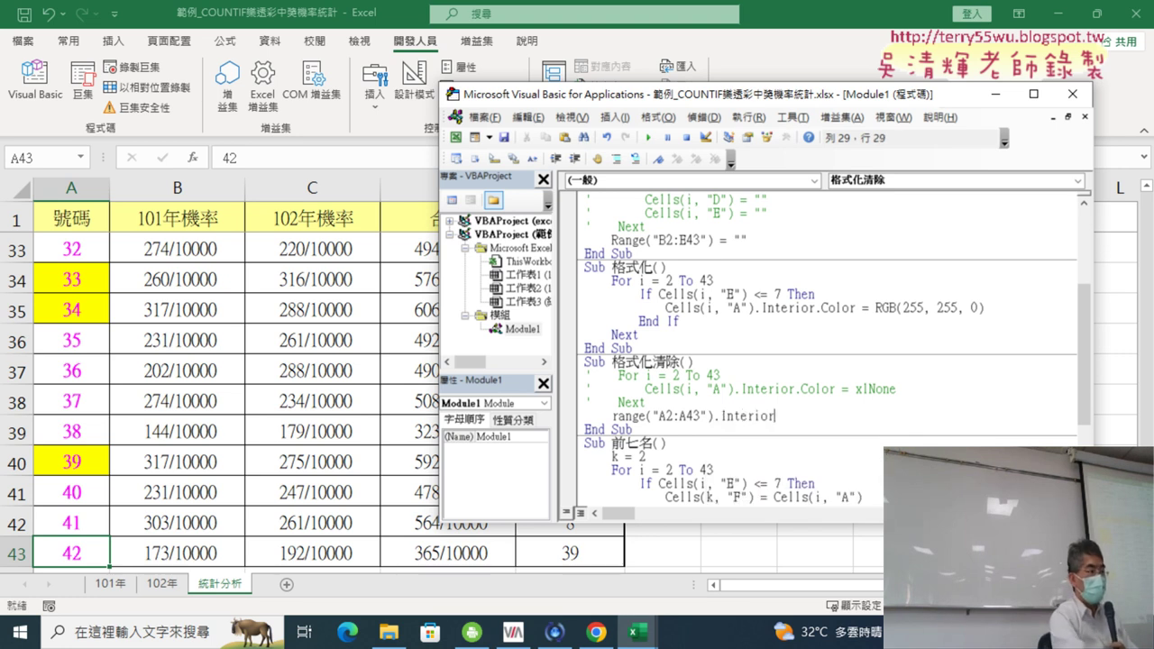
type(".")
key("Down")
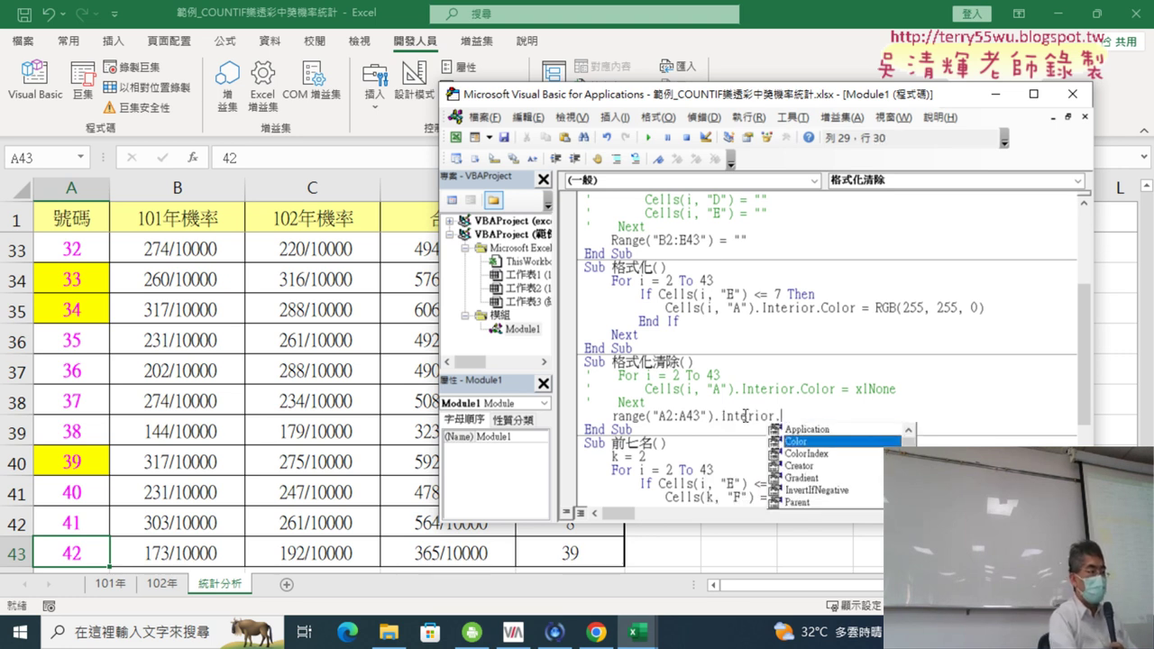
type("Color =")
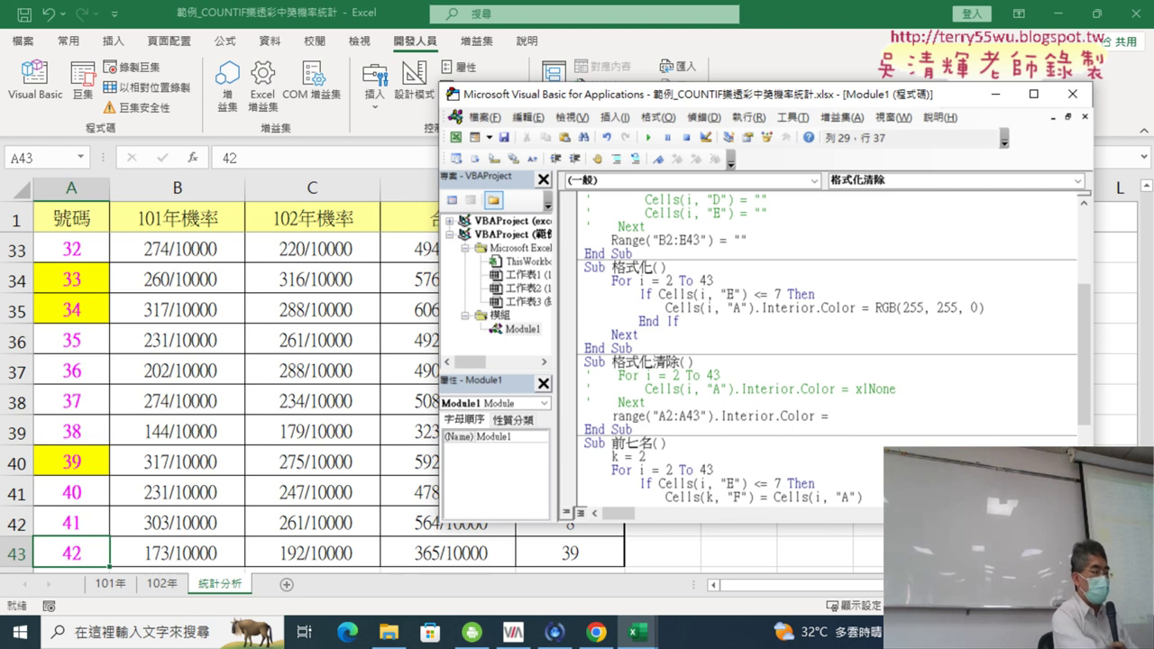
type("xlno")
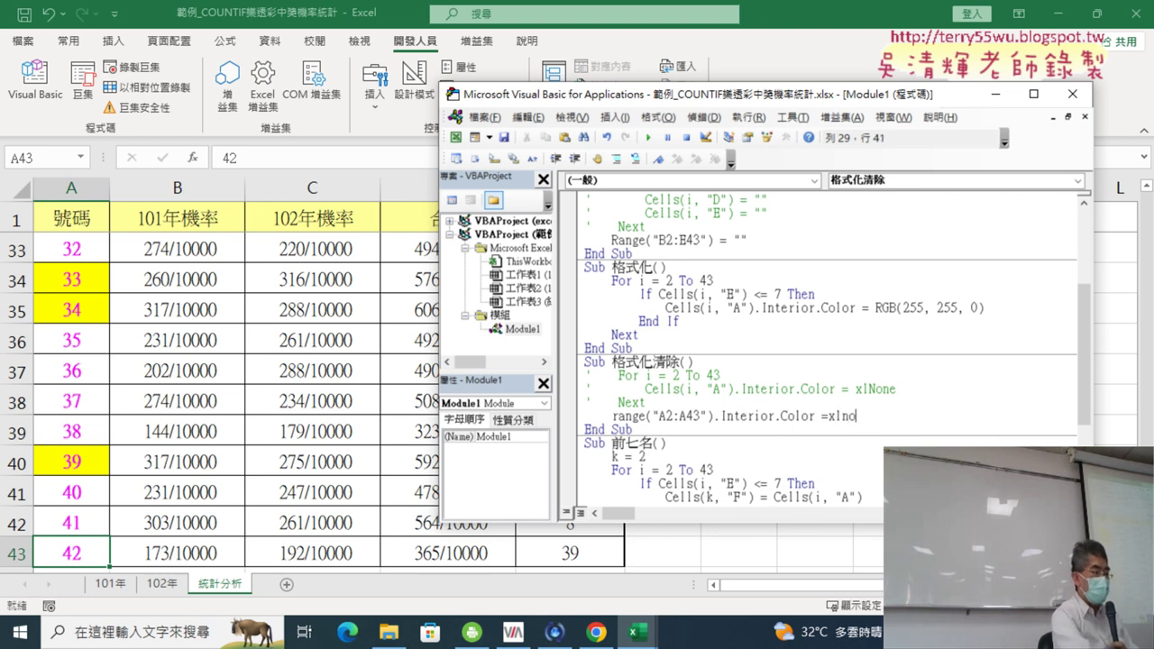
type("ne")
left_click(645, 403)
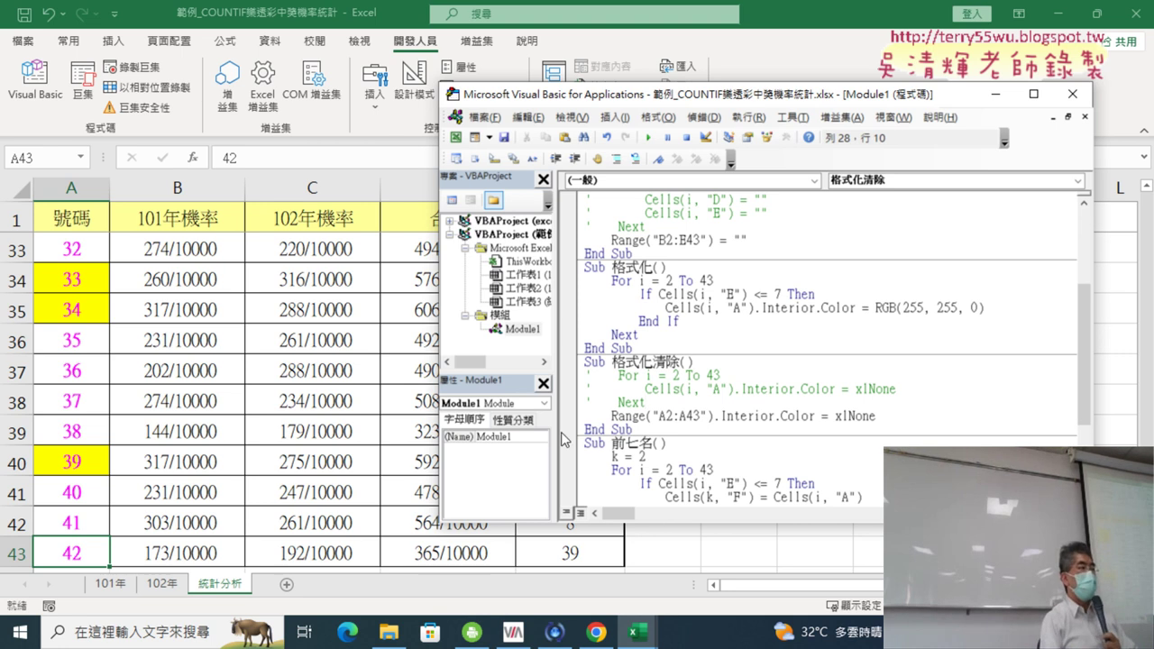
Step: Run 格式化清除 to clear the yellow fills from A2:A43
mouse_move(893, 418)
left_mouse_down()
mouse_move(657, 403)
mouse_move(611, 416)
left_mouse_up()
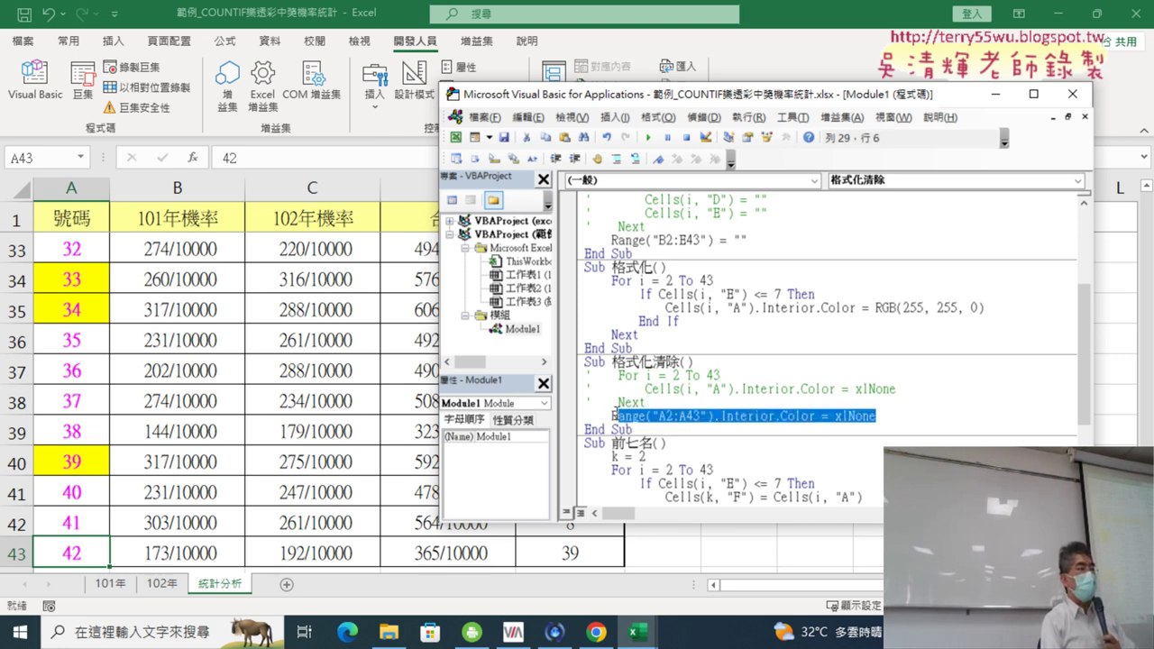
left_click(646, 137)
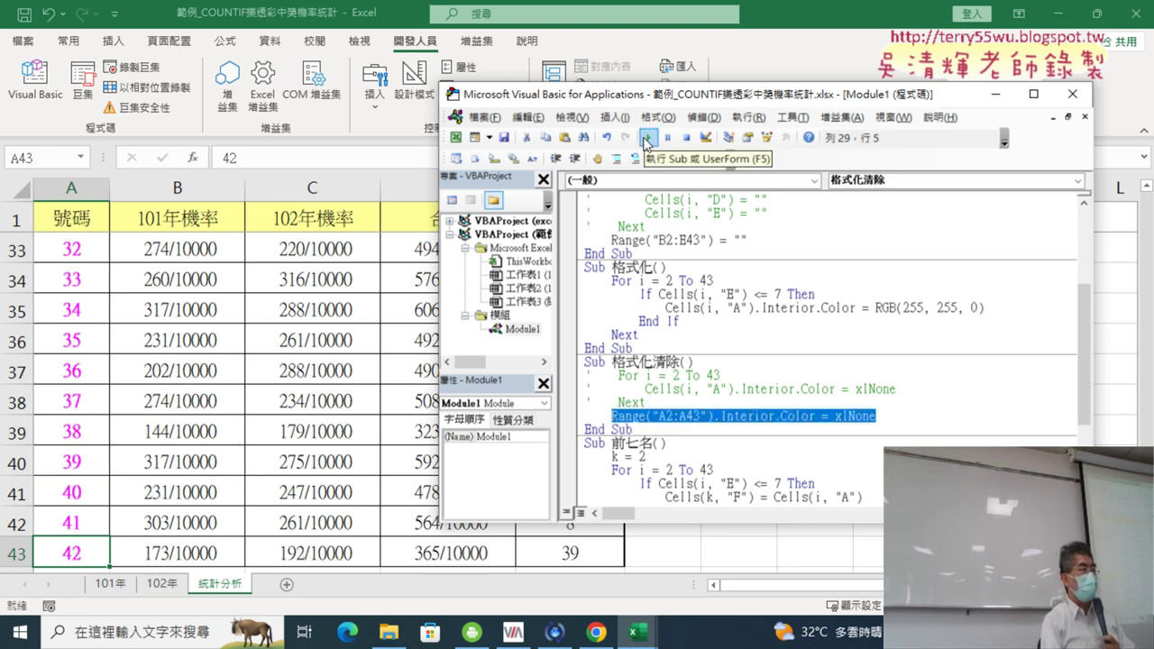
left_click(744, 389)
Step: Scroll down through Module1, move the code window left, and bring up the screen-sharing panel
scroll(767, 385, "down", 2)
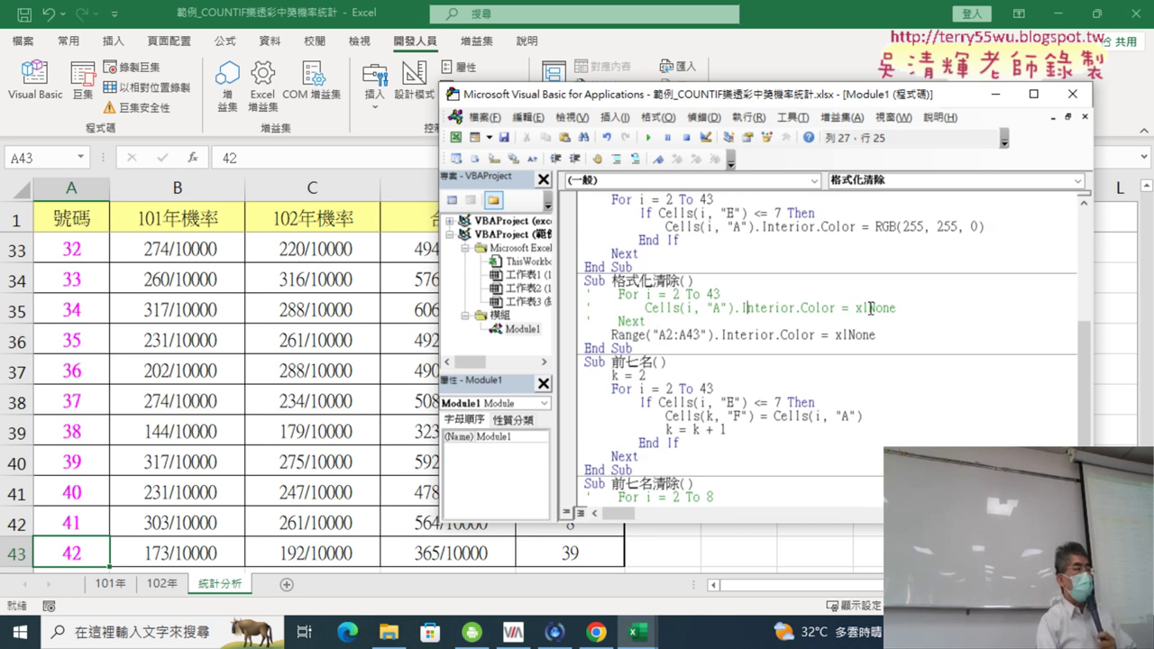
scroll(882, 343, "down", 1)
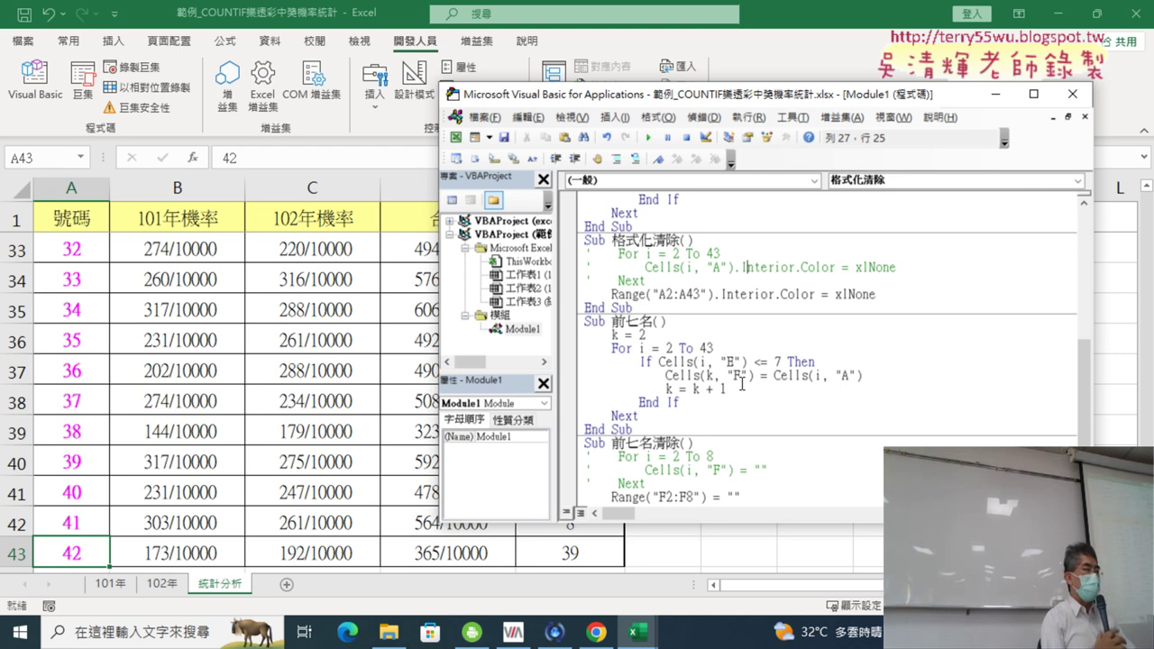
scroll(753, 385, "down", 1)
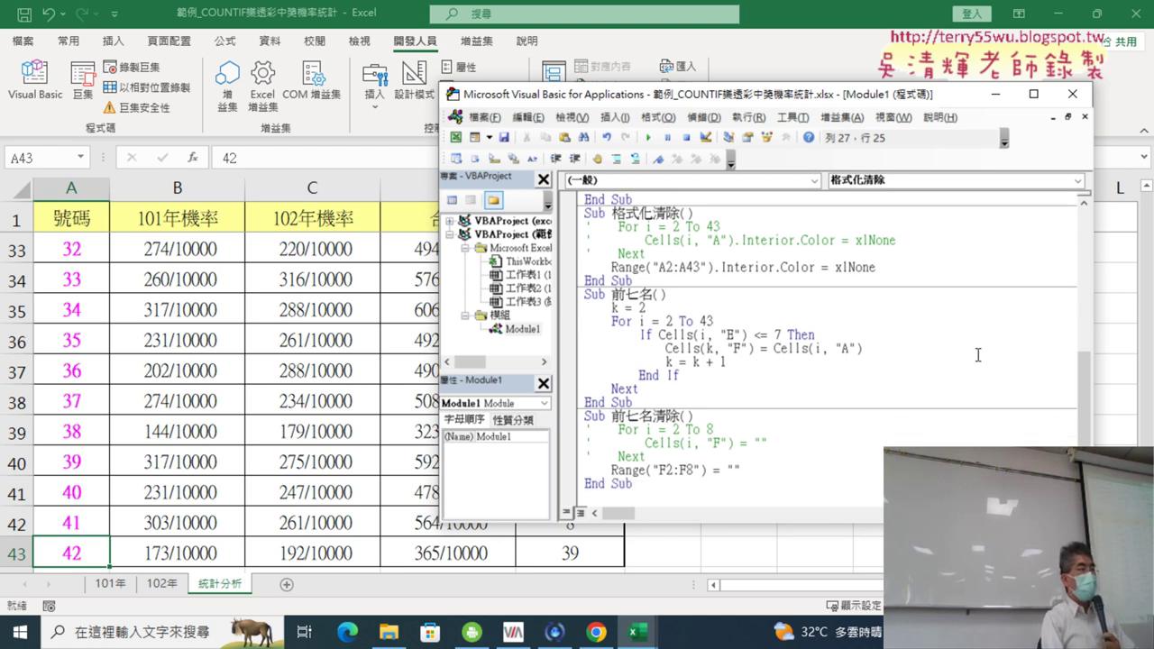
left_click_drag(932, 98, 826, 87)
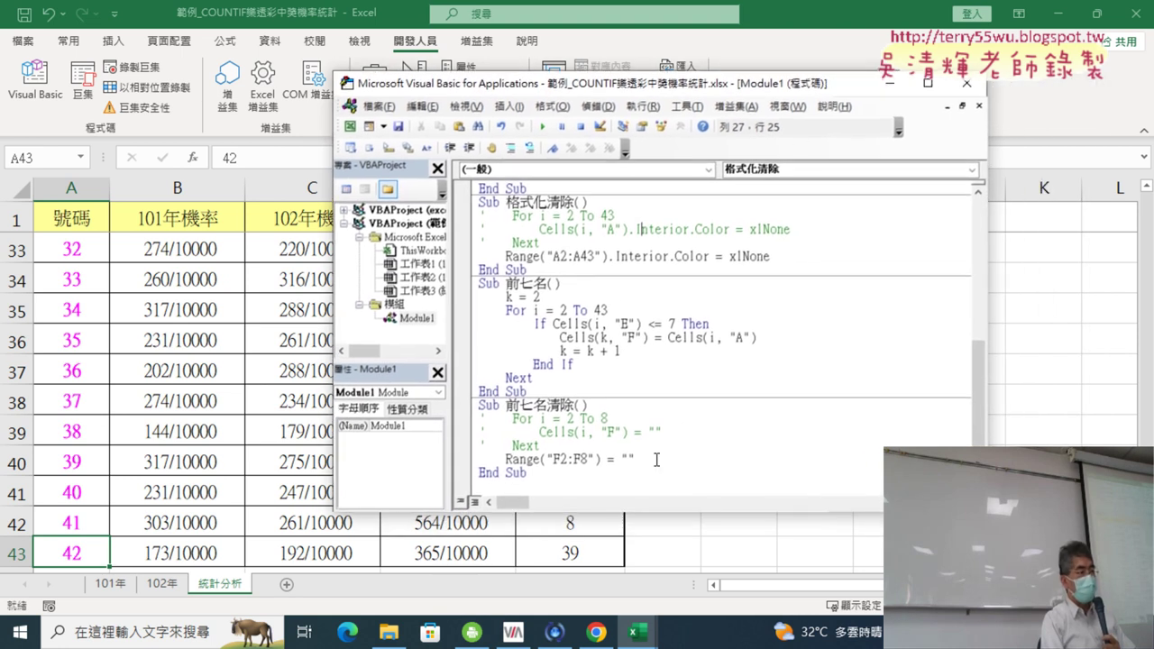
mouse_move(512, 634)
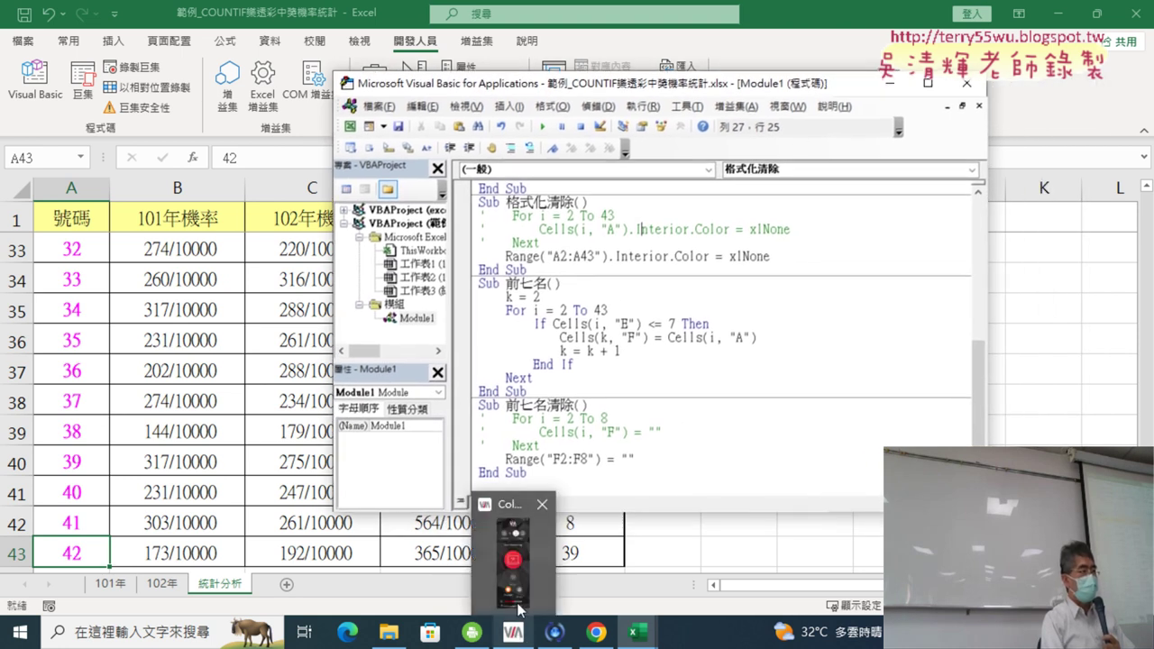
left_click(519, 607)
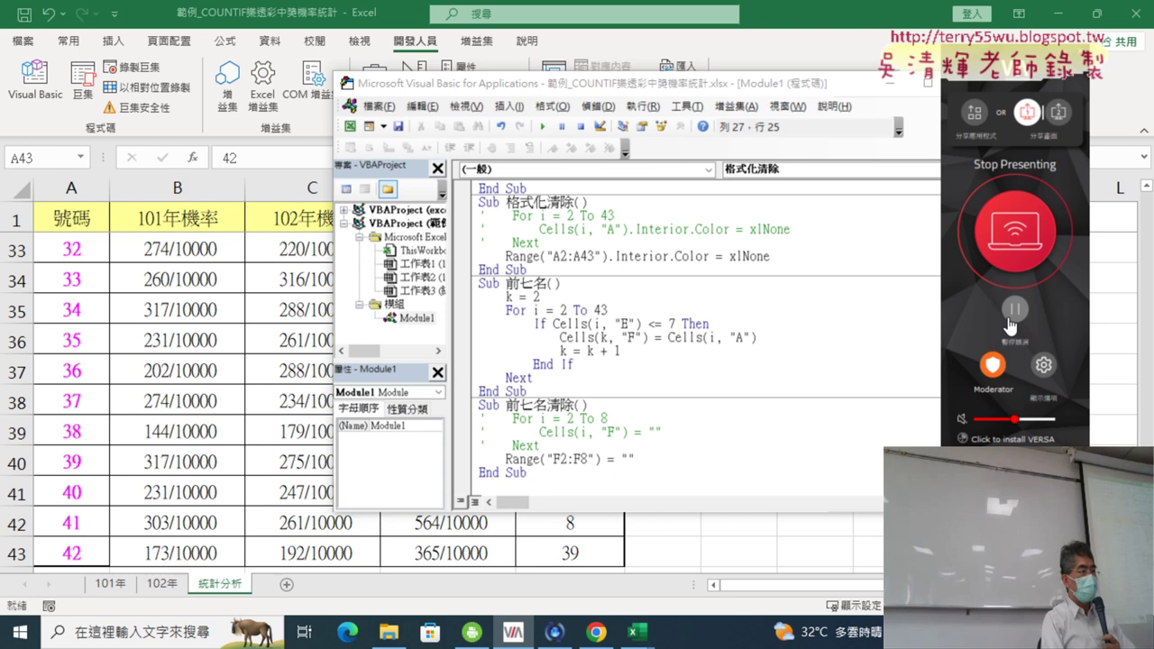